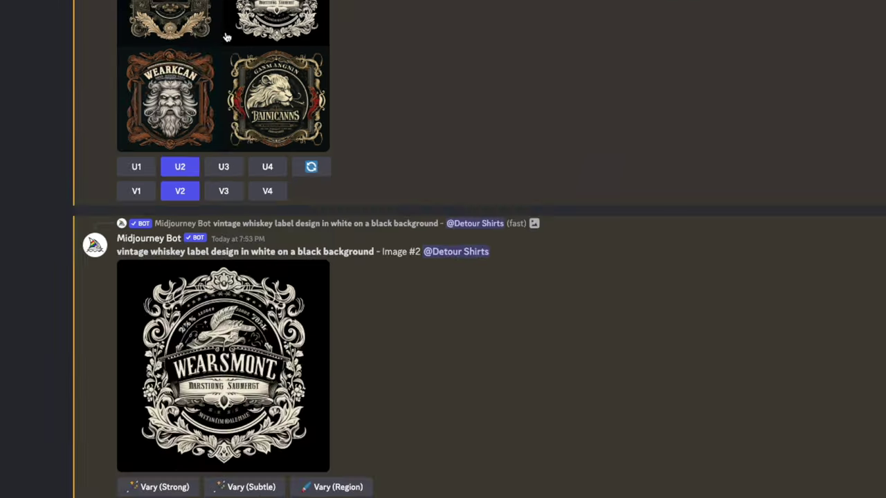
Step: Examine the label designs and variations generated from the prompt "vintage whiskey label design in white on a black background"
left_click(246, 153)
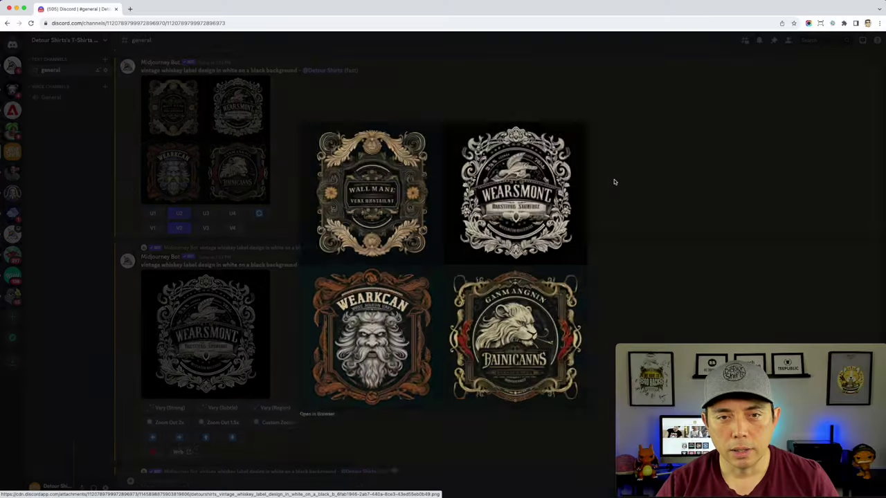
left_click(613, 182)
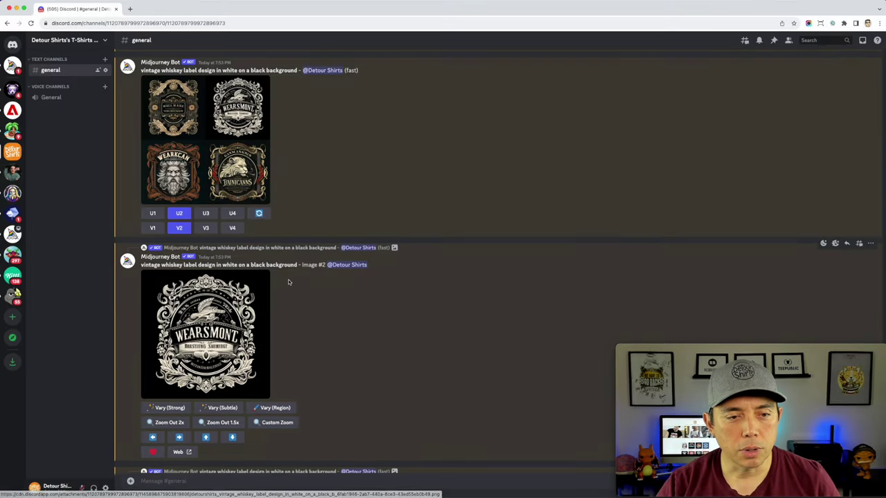
scroll(286, 273, "down", 2)
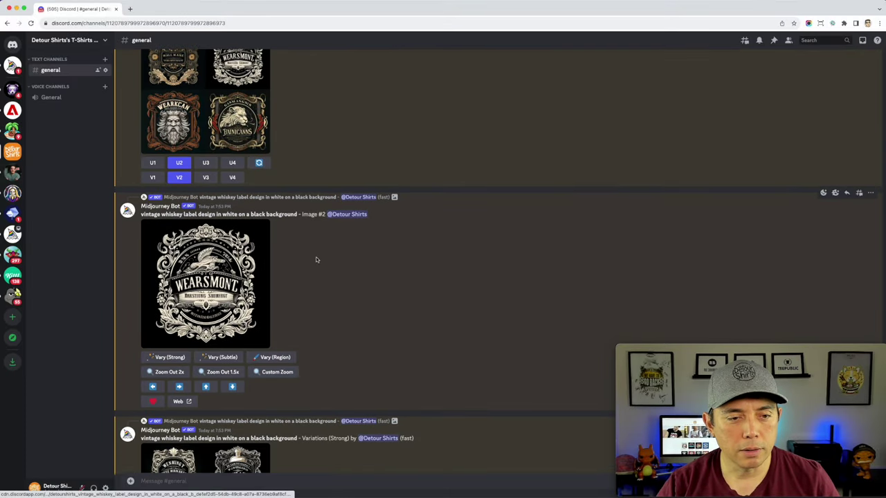
scroll(317, 260, "down", 3)
scroll(316, 260, "down", 2)
left_click(208, 257)
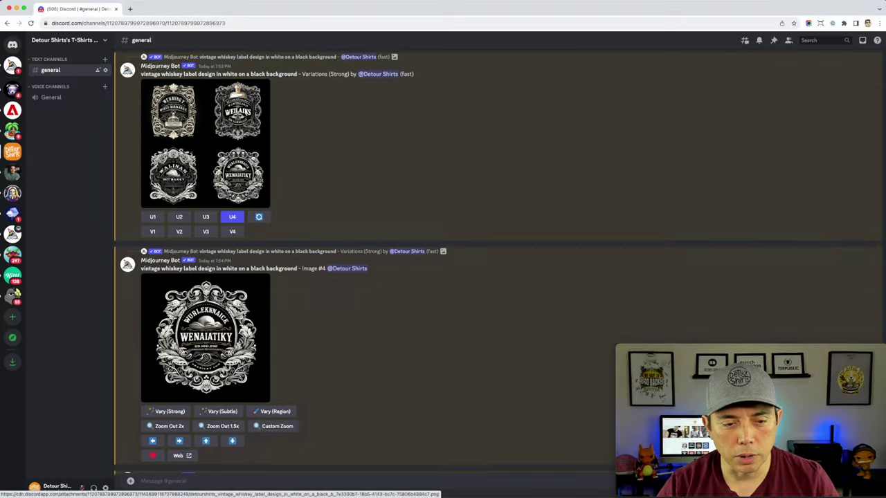
left_click(206, 336)
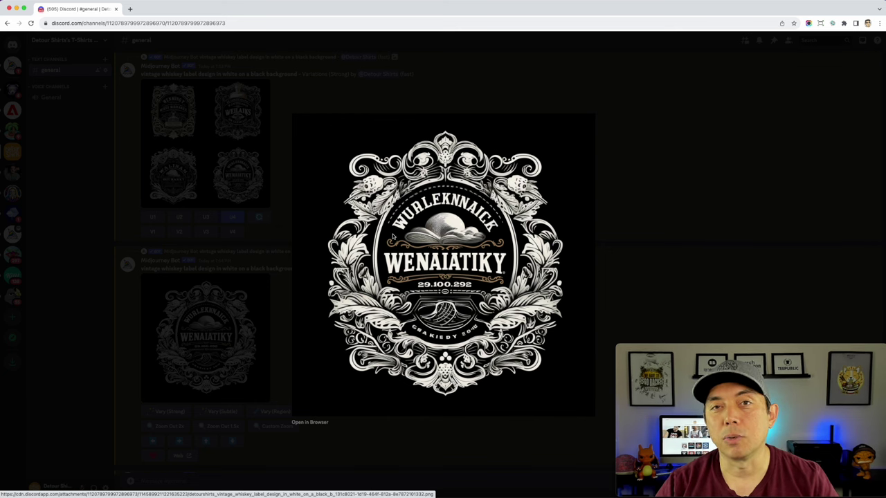
left_click(597, 147)
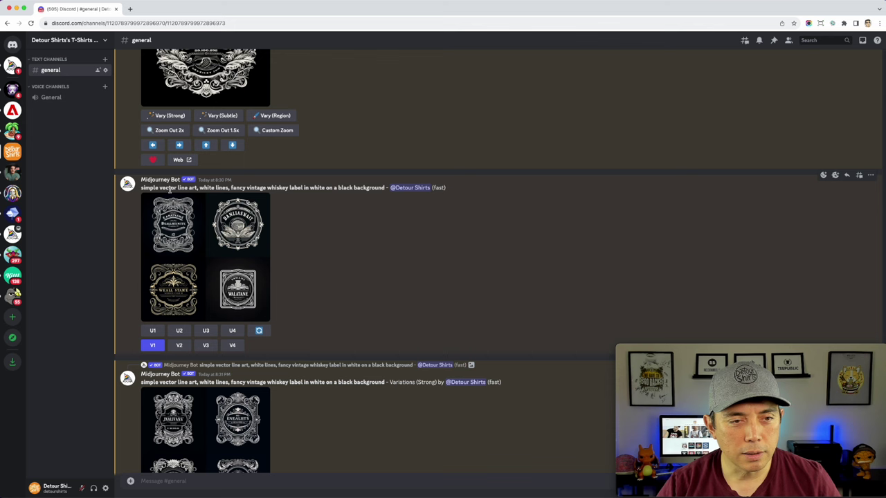
Step: Examine the label designs generated from the prompt "simple vector line art, white lines, fancy vintage whiskey label in white on a black background"
left_click(174, 216)
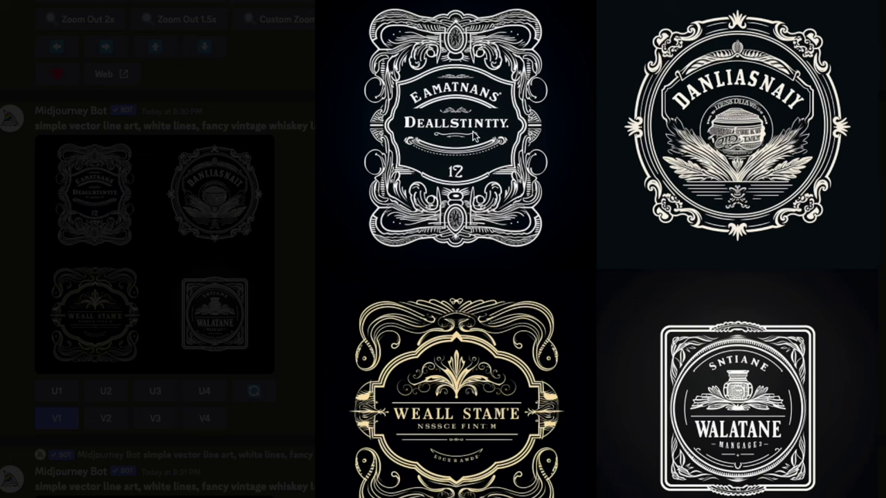
key("Escape")
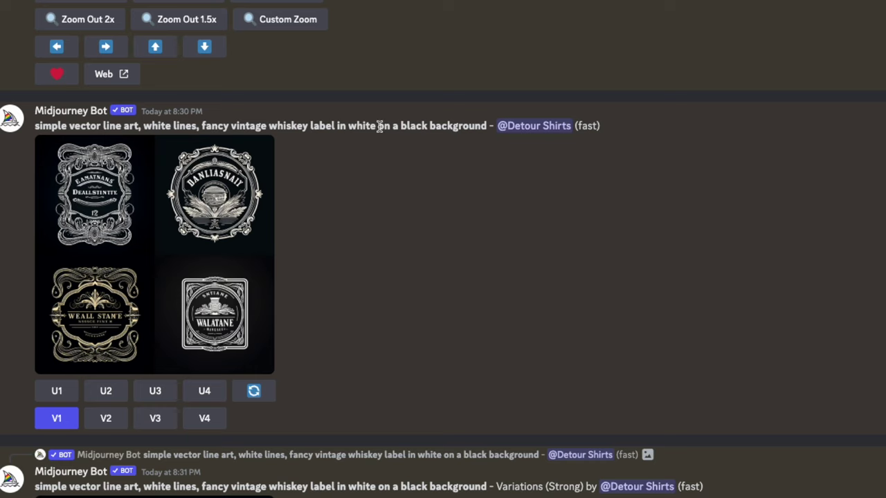
scroll(510, 251, "down", 3)
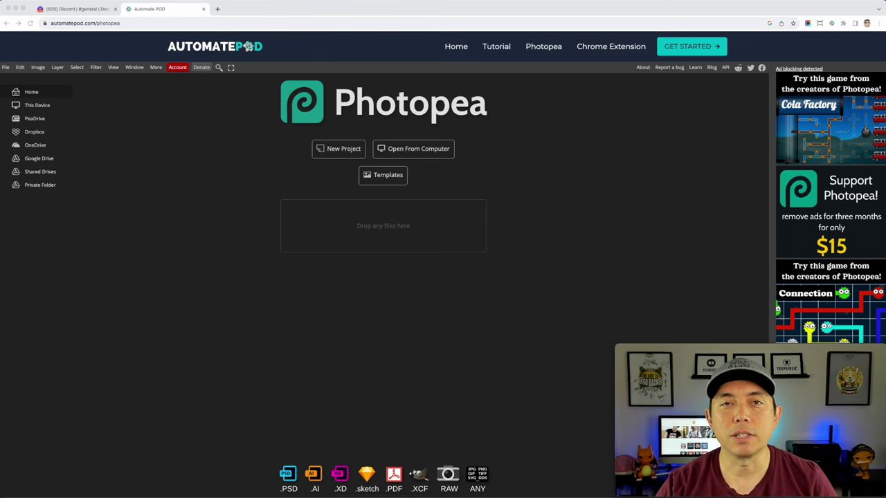
Step: Open the WEARSMONT label image in Photopea and set up a black Brush with a size of 32 px
left_click_drag(768, 104, 388, 207)
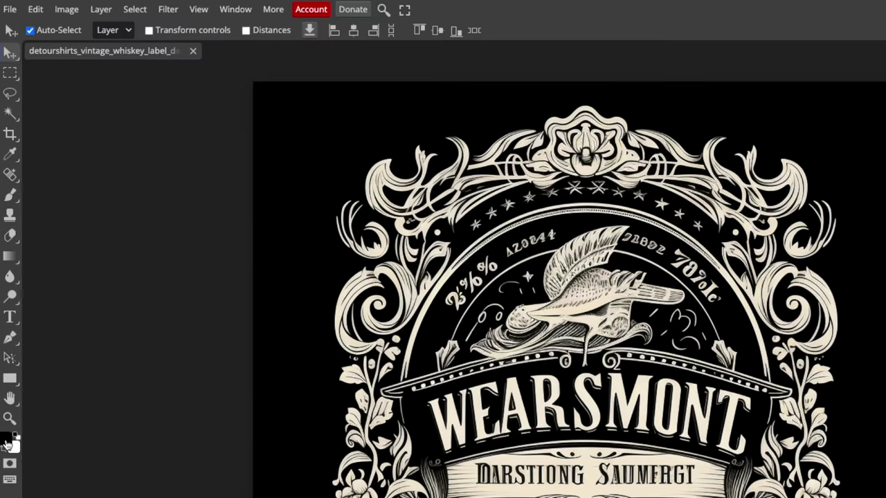
left_click(10, 197)
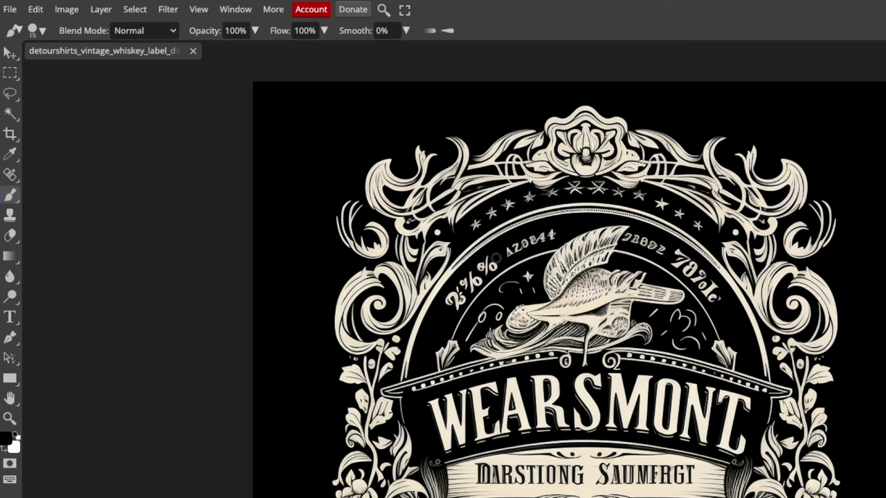
left_click(39, 32)
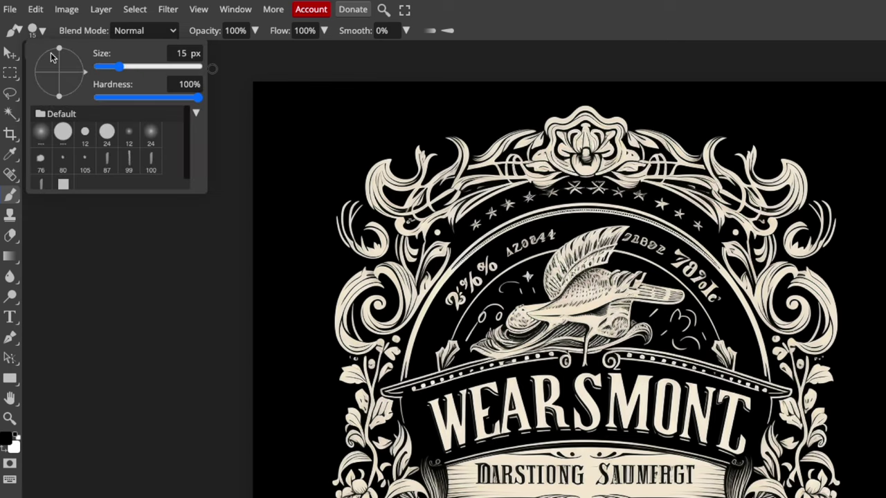
left_click_drag(112, 69, 128, 67)
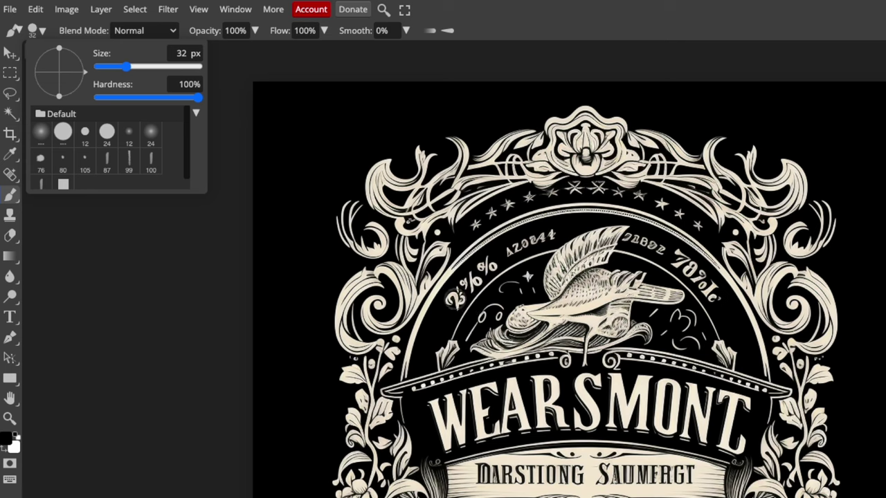
Step: Paint black over the small text around the bird, the lettering below the banner, parts of WEARSMONT and the right-hand stars
mouse_move(463, 295)
left_mouse_down()
mouse_move(509, 235)
mouse_move(629, 236)
mouse_move(614, 228)
mouse_move(683, 260)
mouse_move(720, 298)
mouse_move(723, 347)
mouse_move(707, 334)
mouse_move(730, 347)
mouse_move(757, 389)
mouse_move(756, 404)
mouse_move(732, 426)
mouse_move(734, 446)
mouse_move(742, 443)
mouse_move(723, 429)
mouse_move(626, 415)
left_mouse_up()
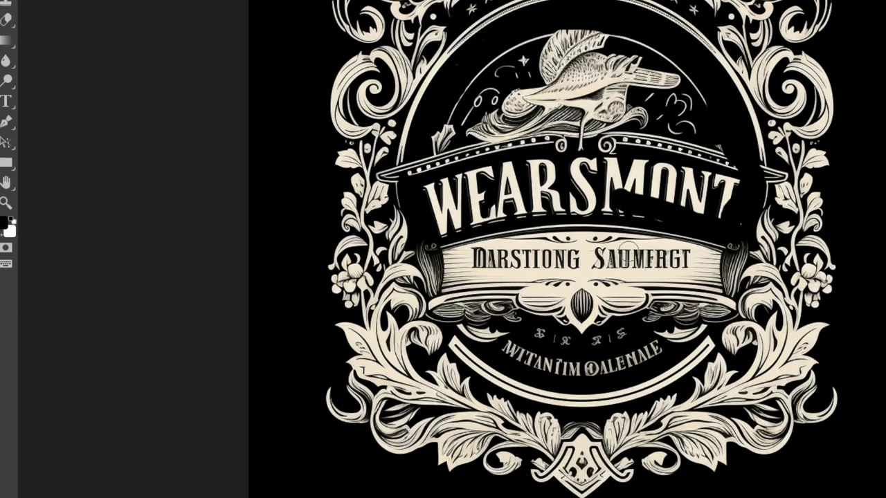
mouse_move(621, 337)
left_mouse_down()
mouse_move(569, 346)
mouse_move(540, 339)
mouse_move(516, 344)
mouse_move(509, 357)
mouse_move(557, 370)
mouse_move(626, 363)
mouse_move(650, 348)
left_mouse_up()
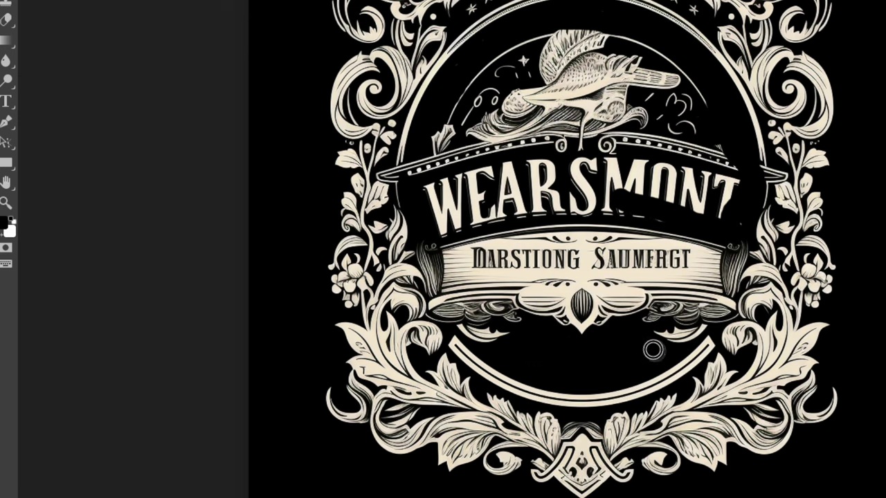
mouse_move(420, 188)
left_mouse_down()
mouse_move(489, 181)
mouse_move(560, 142)
mouse_move(495, 139)
left_mouse_up()
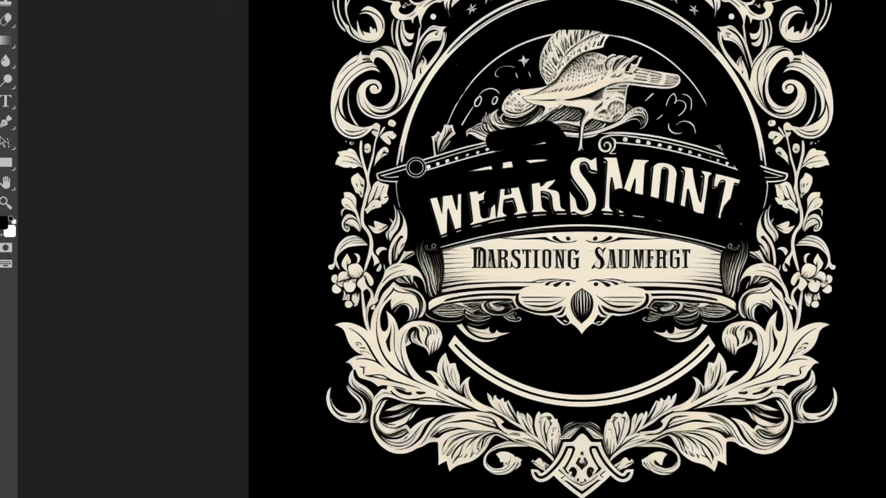
mouse_move(418, 168)
left_mouse_down()
mouse_move(453, 154)
mouse_move(452, 107)
mouse_move(435, 127)
mouse_move(432, 133)
mouse_move(530, 34)
mouse_move(575, 28)
mouse_move(636, 57)
left_mouse_up()
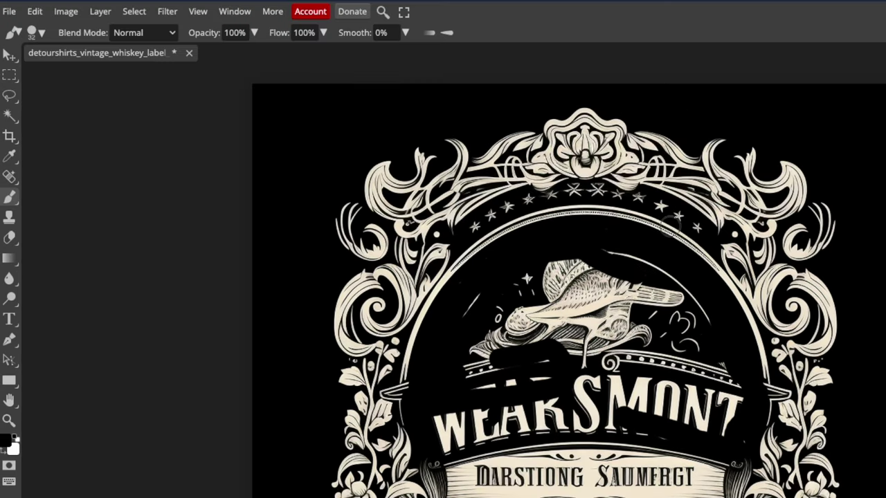
left_click_drag(675, 216, 640, 198)
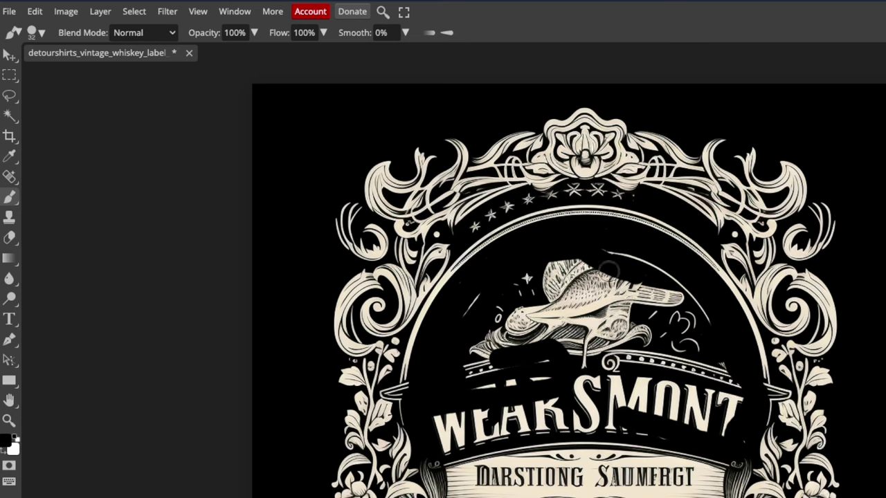
Step: Black out the remaining WEARSMONT lettering and the bird inside the arch, enlarging the brush to 82 px
scroll(571, 408, "up", 1)
scroll(572, 407, "up", 3)
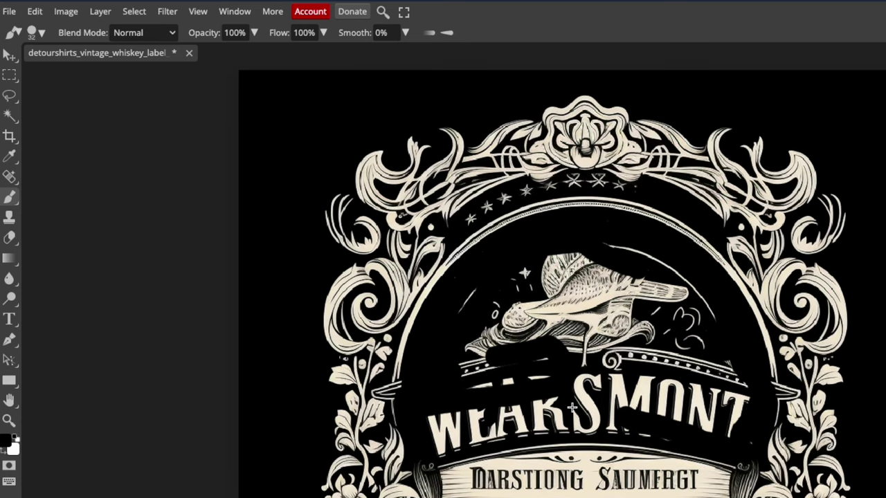
scroll(489, 346, "up", 3)
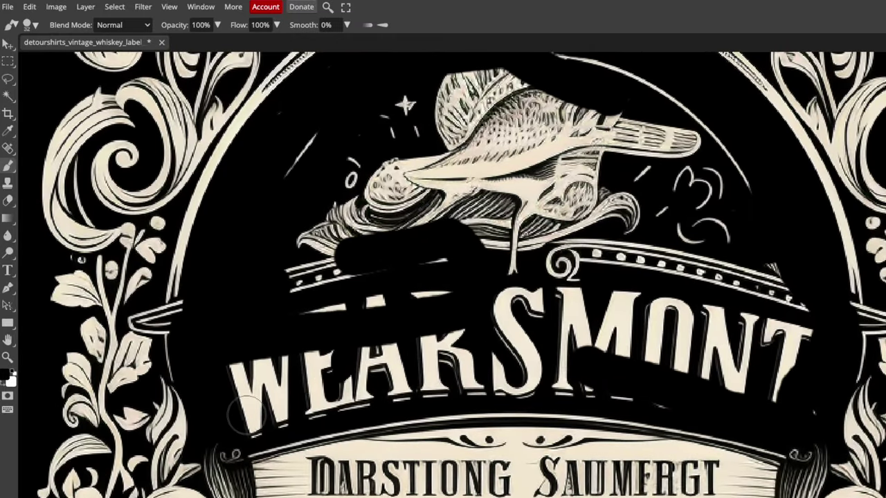
mouse_move(246, 414)
left_mouse_down()
mouse_move(235, 356)
mouse_move(232, 369)
mouse_move(249, 396)
mouse_move(290, 347)
mouse_move(281, 371)
mouse_move(301, 402)
mouse_move(285, 413)
mouse_move(286, 402)
mouse_move(437, 363)
mouse_move(652, 377)
mouse_move(412, 346)
left_mouse_up()
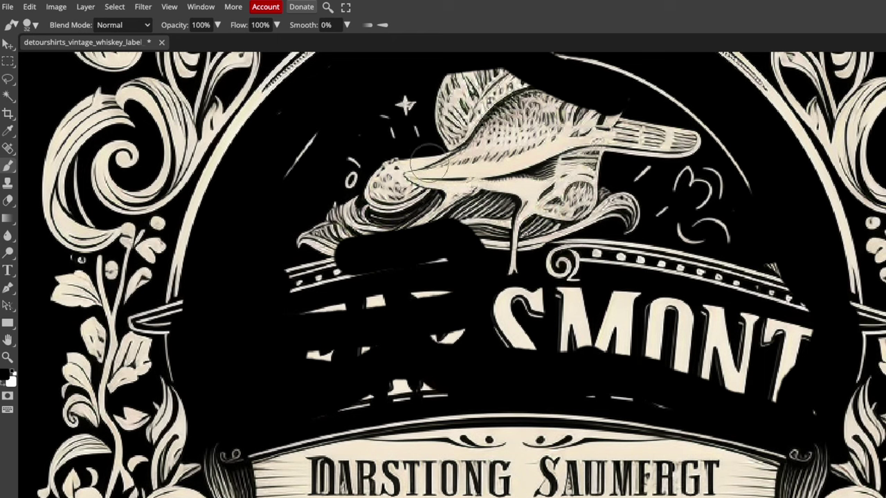
left_click(37, 25)
left_click_drag(103, 57, 107, 57)
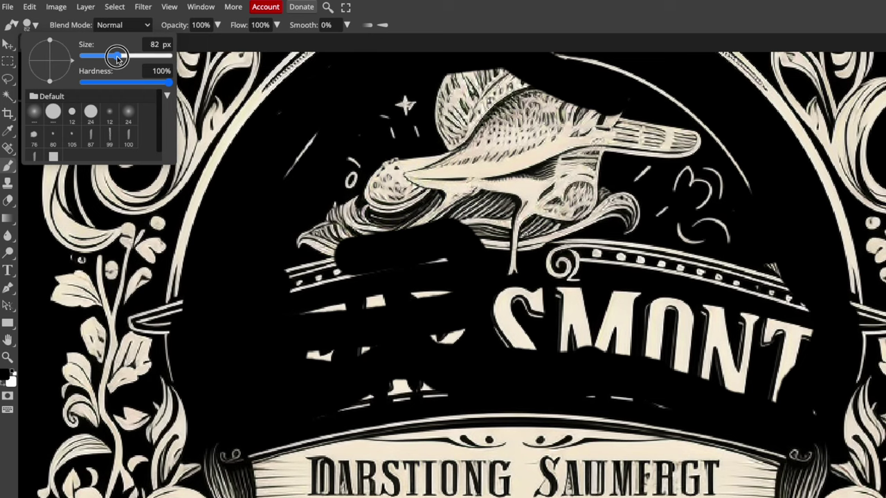
mouse_move(550, 222)
left_mouse_down()
mouse_move(703, 257)
mouse_move(737, 274)
mouse_move(753, 291)
mouse_move(768, 343)
mouse_move(771, 332)
mouse_move(768, 361)
mouse_move(601, 355)
mouse_move(613, 330)
mouse_move(679, 321)
mouse_move(501, 305)
mouse_move(417, 361)
mouse_move(343, 364)
mouse_move(314, 312)
mouse_move(454, 267)
mouse_move(366, 268)
mouse_move(369, 187)
mouse_move(324, 159)
mouse_move(307, 242)
mouse_move(412, 172)
mouse_move(394, 146)
mouse_move(428, 136)
mouse_move(464, 178)
left_mouse_up()
scroll(456, 187, "up", 5)
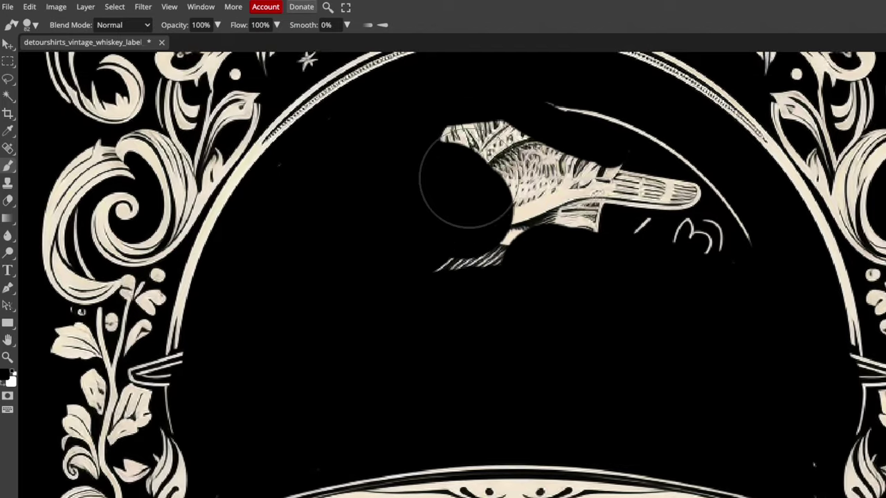
mouse_move(484, 207)
left_mouse_down()
mouse_move(650, 308)
mouse_move(736, 389)
mouse_move(516, 360)
mouse_move(445, 383)
mouse_move(483, 326)
mouse_move(449, 283)
mouse_move(531, 312)
left_mouse_up()
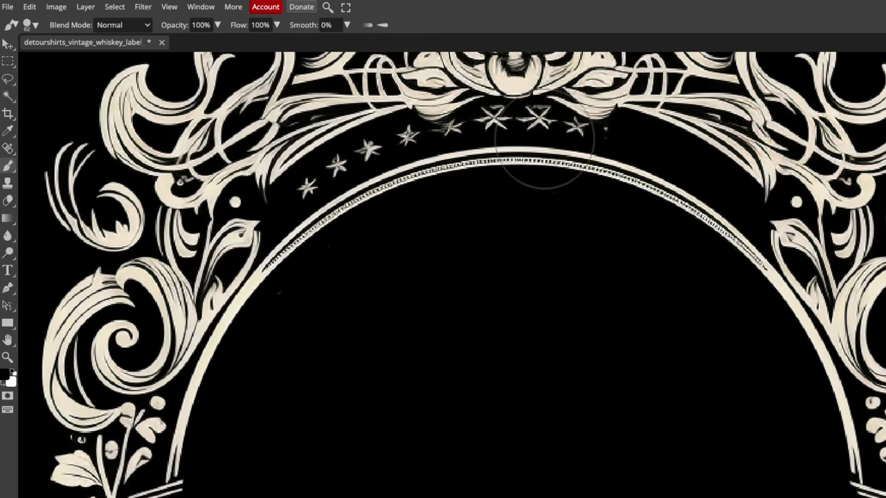
Step: Reduce the brush size to 27 px and paint black over the remaining stars above the arch
left_click(34, 26)
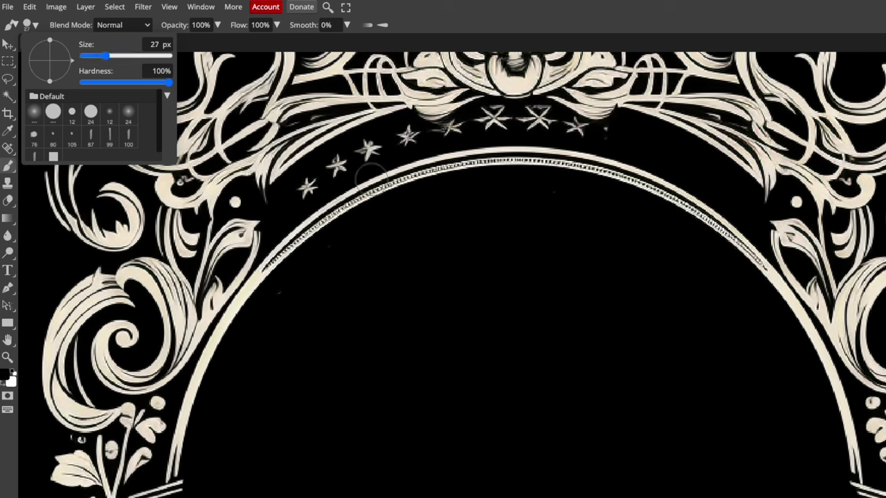
left_click_drag(344, 156, 306, 180)
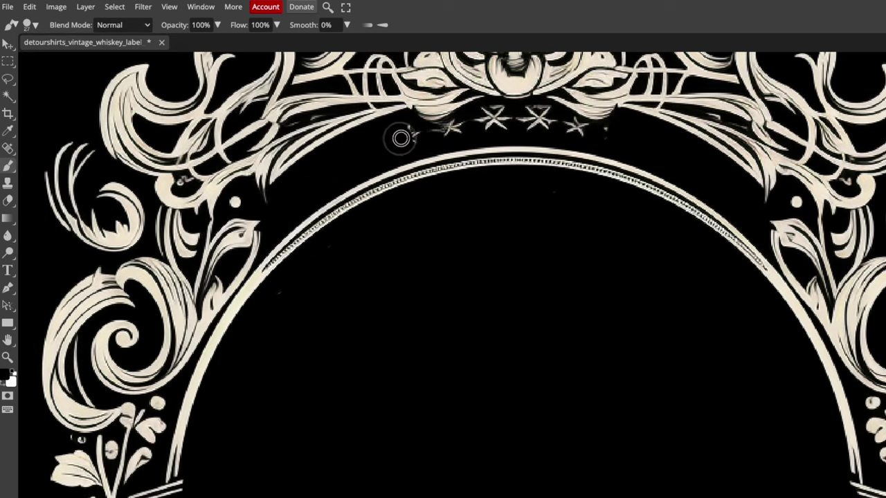
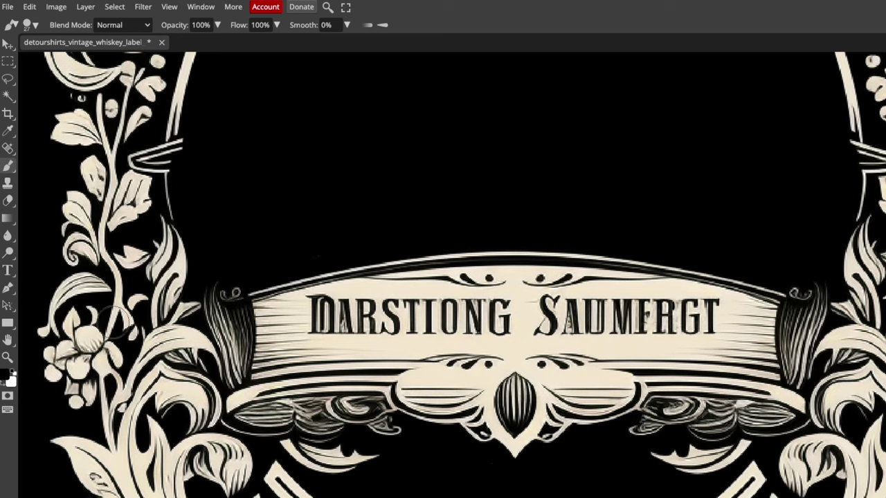
Step: Sample the banner's cream colour and paint over the "DARSTIONG SAUMFRGT" lettering on the banner
left_click(8, 131)
left_click(396, 291)
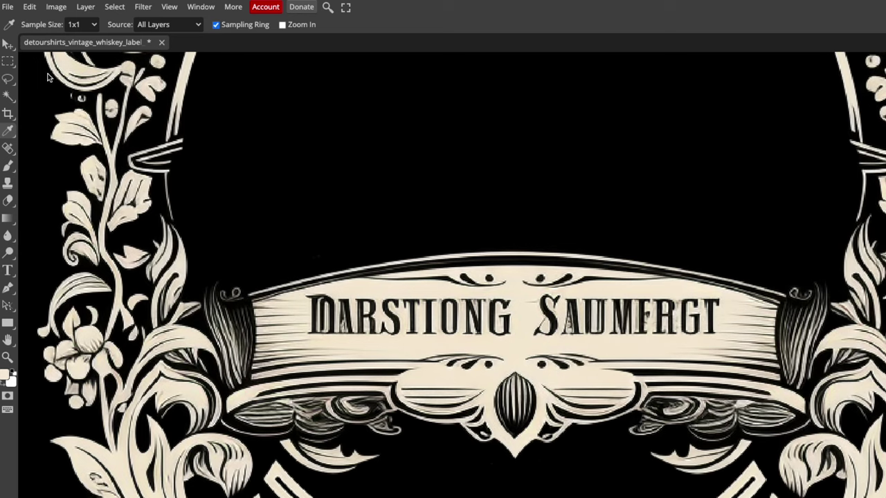
left_click(8, 165)
mouse_move(505, 312)
left_mouse_down()
mouse_move(477, 308)
mouse_move(532, 326)
mouse_move(551, 305)
mouse_move(592, 305)
mouse_move(568, 323)
mouse_move(571, 331)
mouse_move(636, 307)
mouse_move(709, 307)
mouse_move(706, 325)
mouse_move(694, 329)
mouse_move(618, 333)
mouse_move(480, 326)
mouse_move(470, 307)
mouse_move(318, 303)
mouse_move(320, 327)
mouse_move(470, 330)
mouse_move(390, 329)
left_mouse_up()
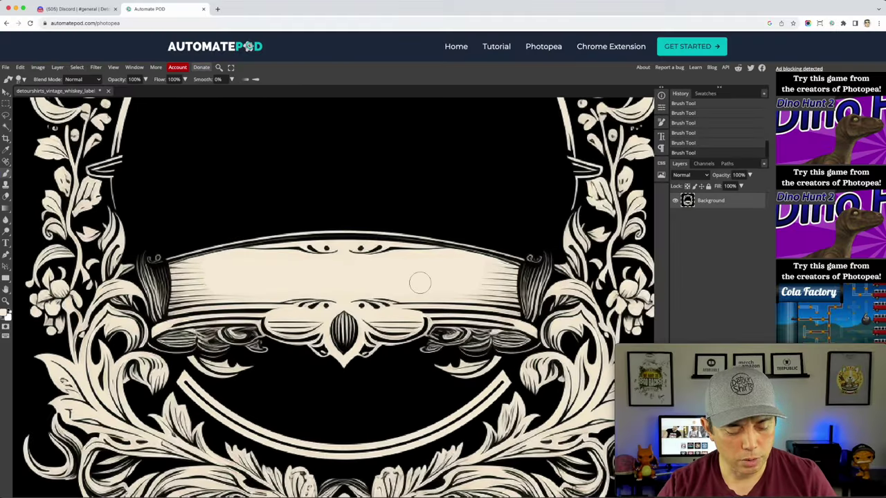
scroll(629, 330, "down", 2)
scroll(629, 331, "up", 1)
scroll(419, 282, "down", 5)
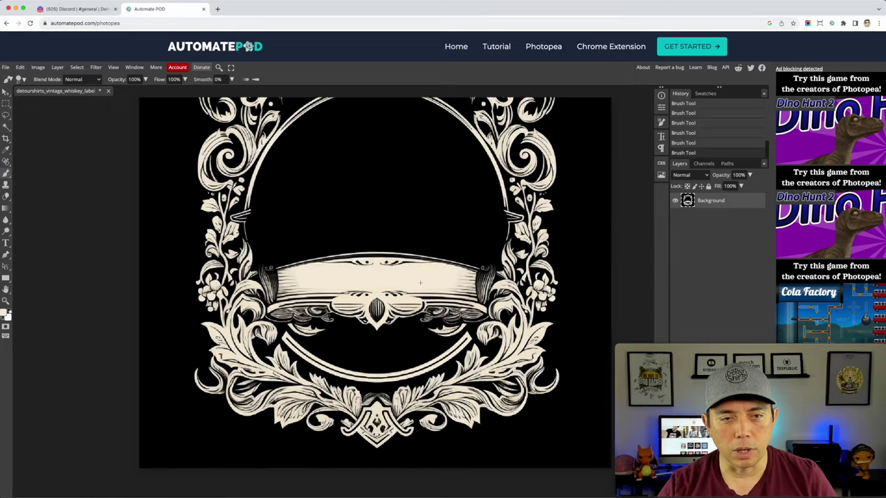
scroll(419, 282, "down", 3)
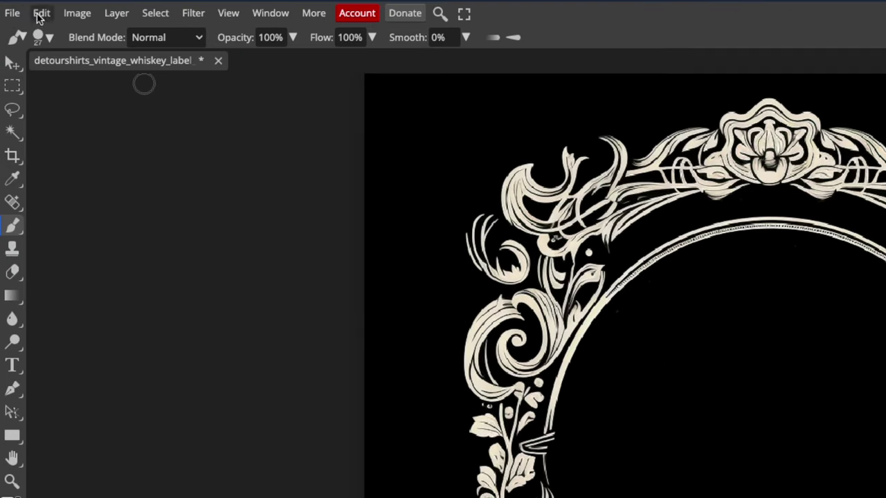
Step: Export the cleaned label as a 1024 x 1024 px PNG named "wordsremoved" at 100% quality
left_click(12, 13)
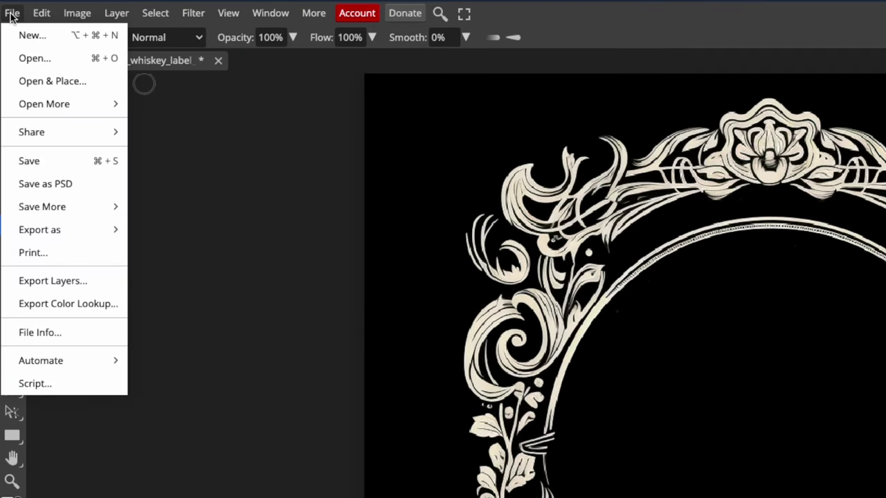
mouse_move(36, 233)
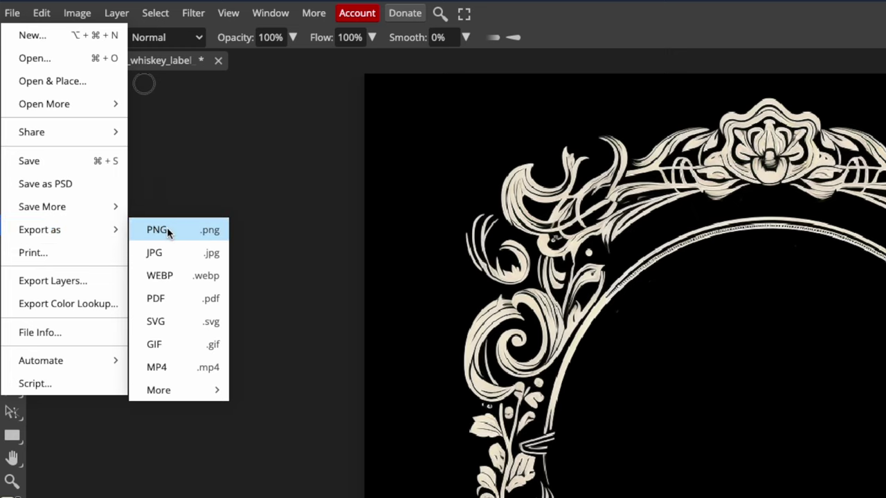
left_click(167, 231)
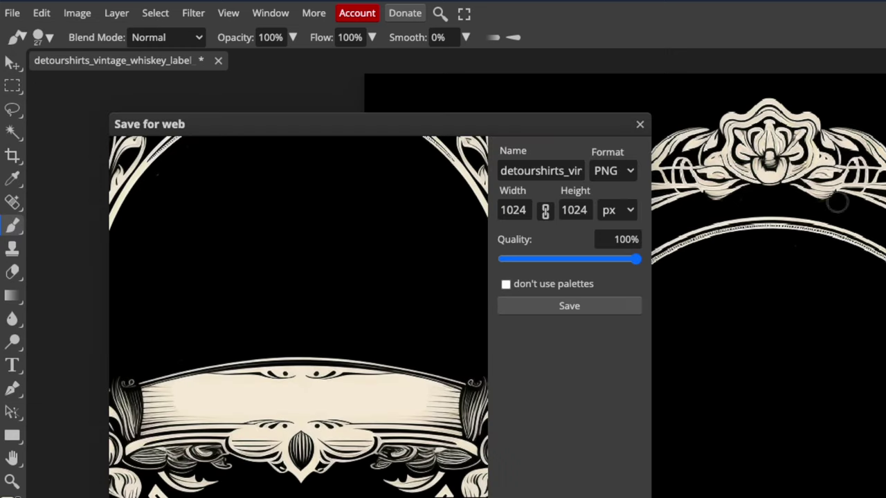
double_click(531, 171)
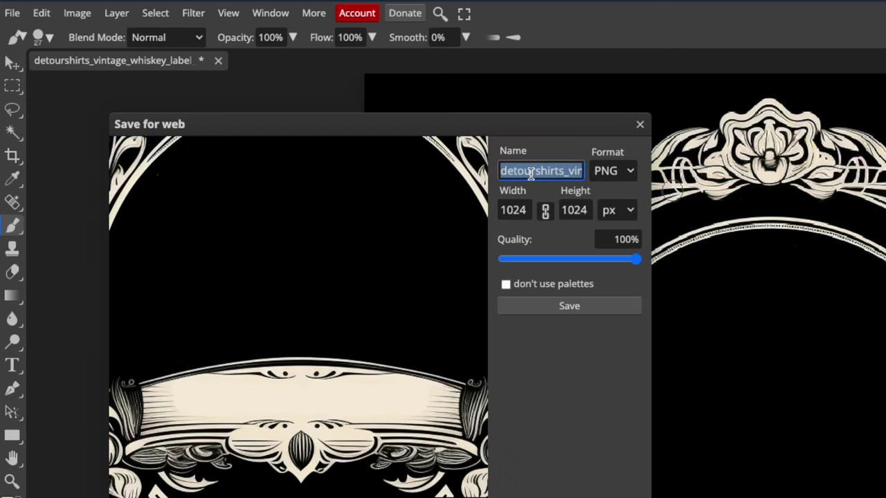
type("Letters")
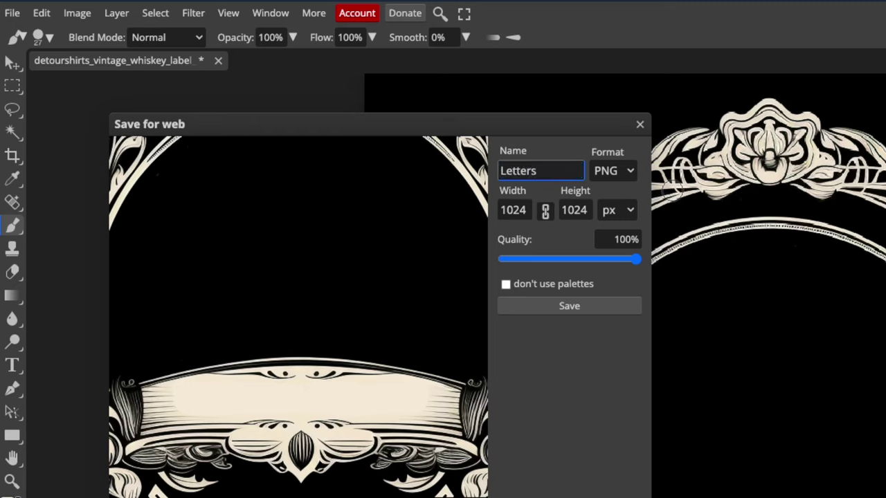
key("BackSpace")
type("wordsremoved")
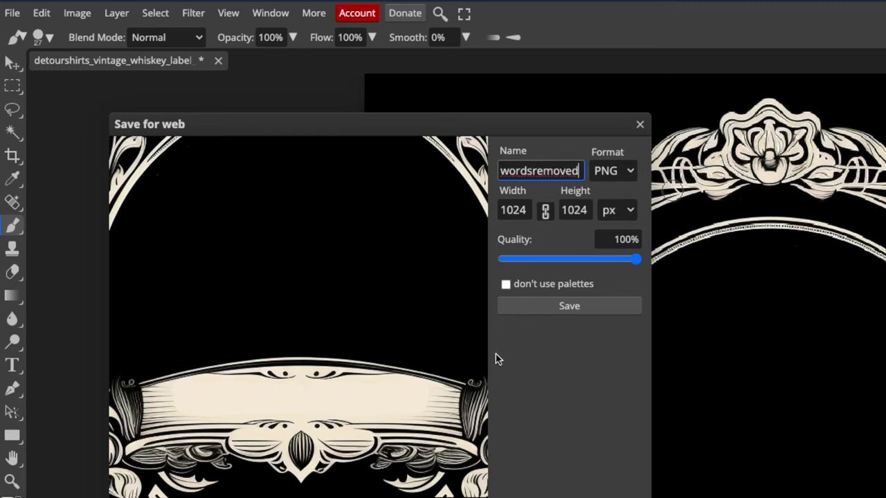
left_click(599, 312)
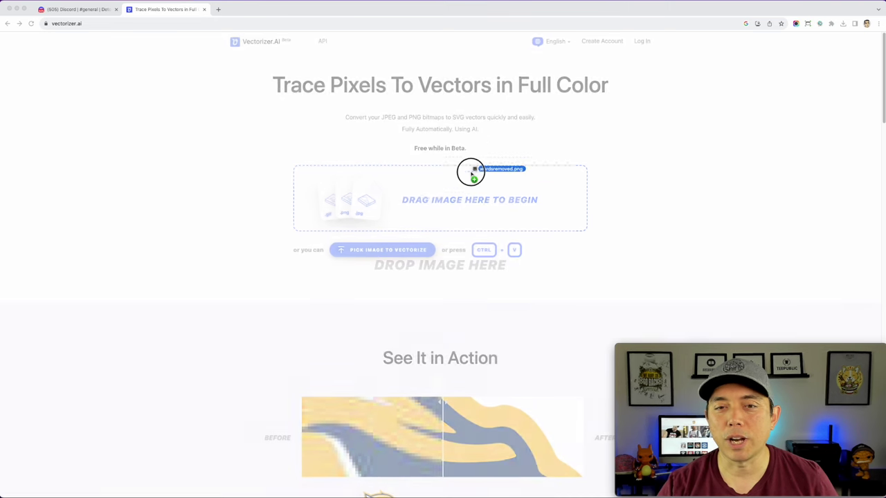
Step: Upload wordsremoved.png to Vectorizer.AI and limit the vectorized result's palette to 2 colors
left_click_drag(471, 172, 447, 180)
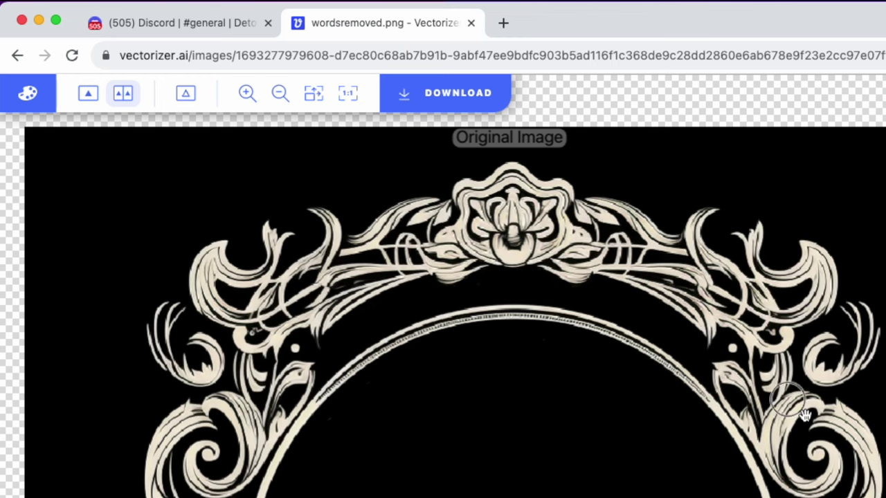
left_click(64, 80)
left_click(21, 99)
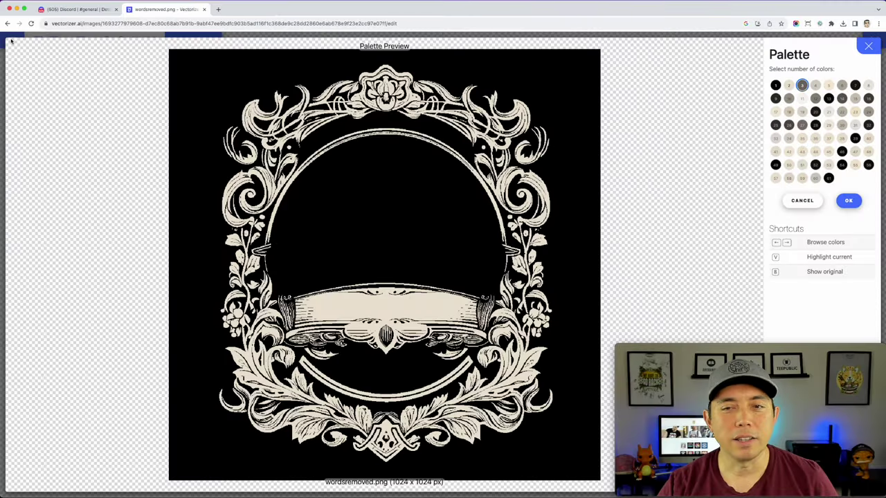
left_click(789, 85)
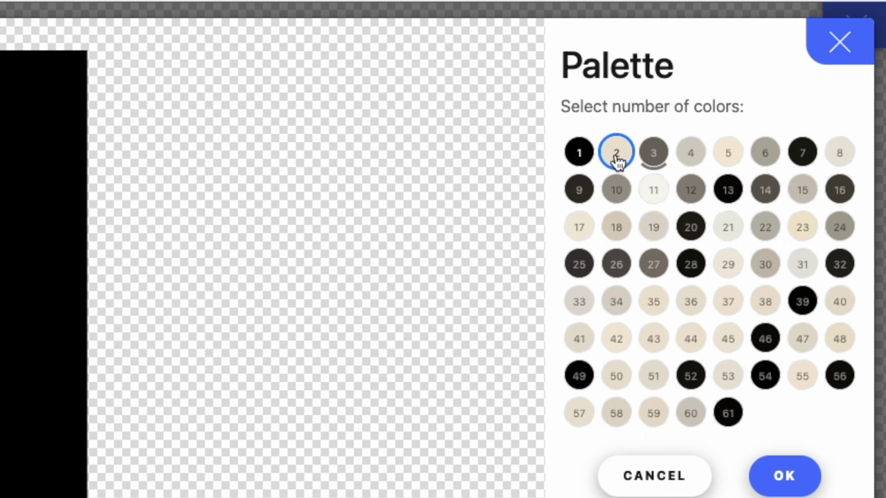
left_click(789, 484)
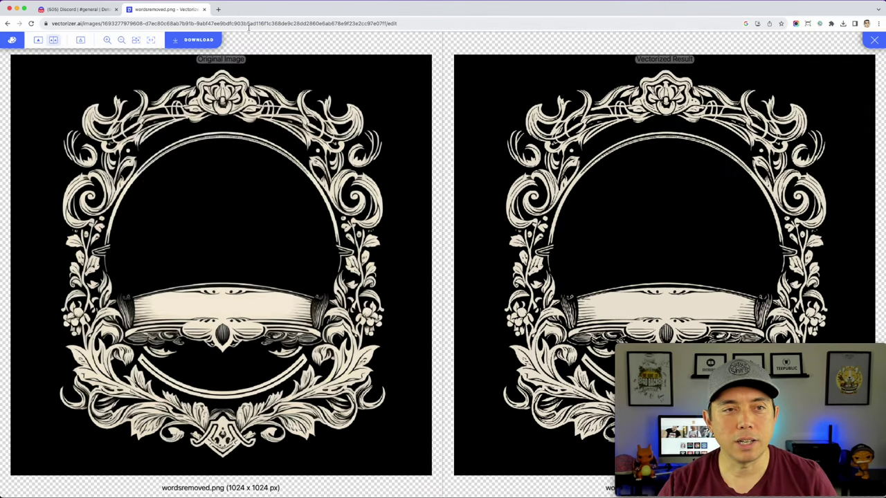
Step: Download the vectorized label as SVG and open wordsremoved.svg from the Downloads folder in Affinity Designer 2
left_click(199, 41)
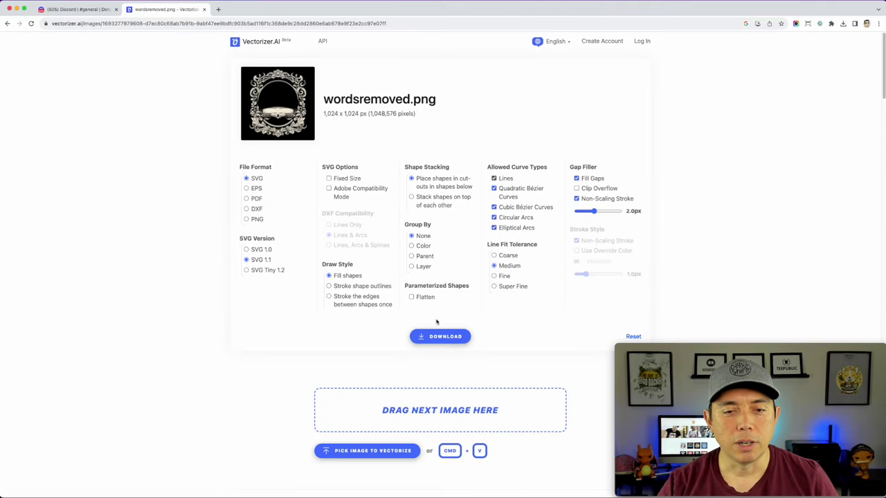
left_click(446, 338)
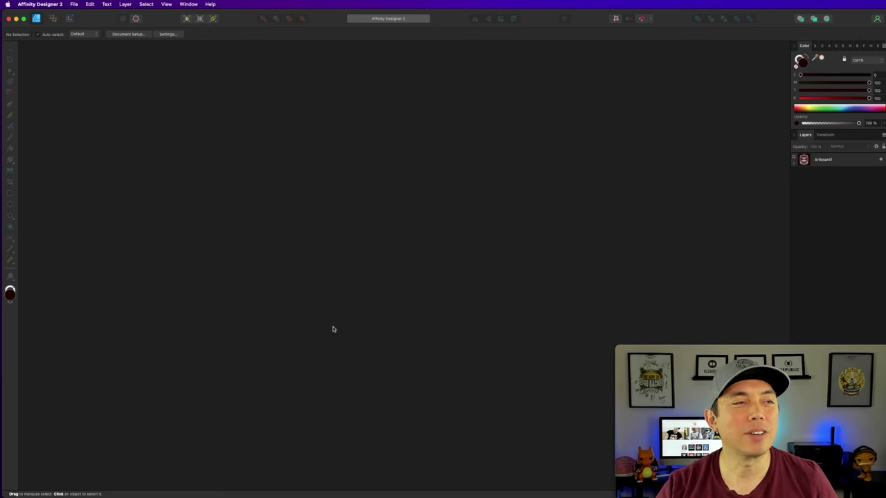
left_click(74, 5)
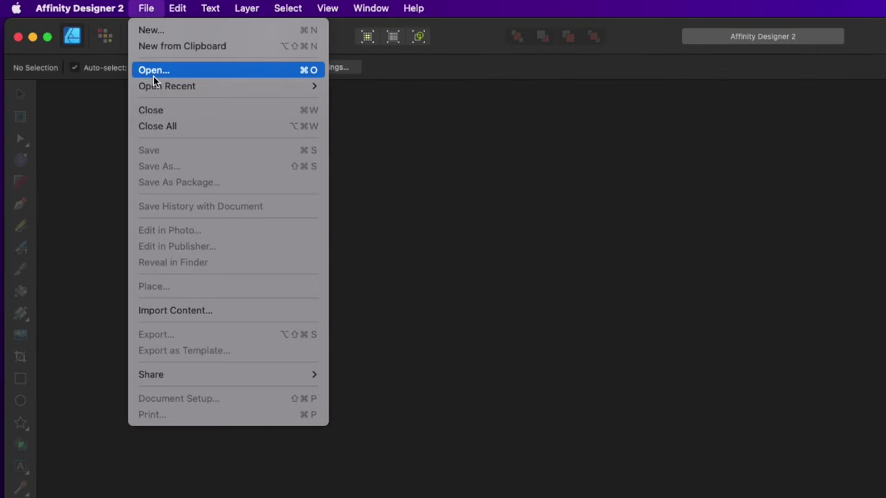
left_click(153, 75)
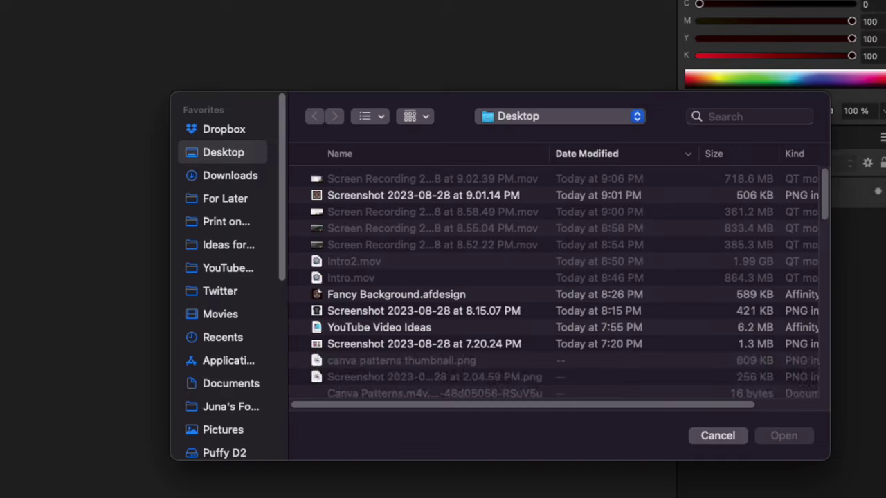
left_click(239, 177)
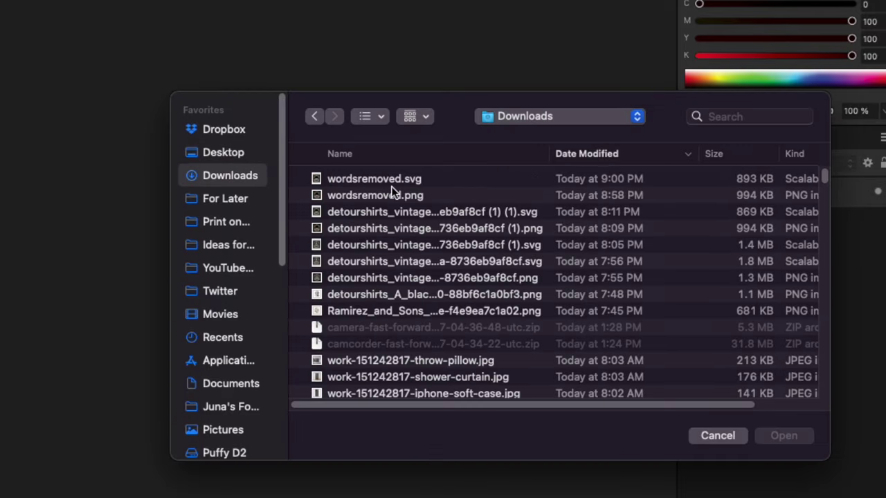
double_click(390, 181)
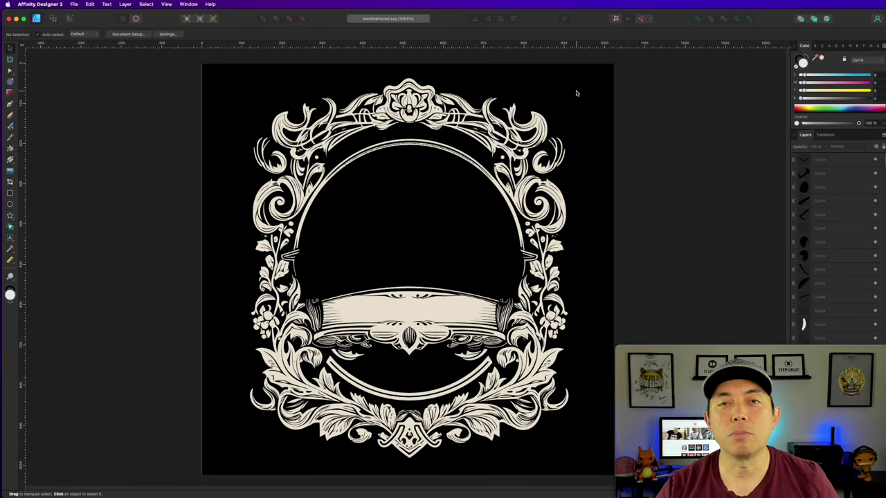
Step: Remove the black background and delete all objects with the same fill color as the black shape in the frame's upper-right scroll
key("super+a")
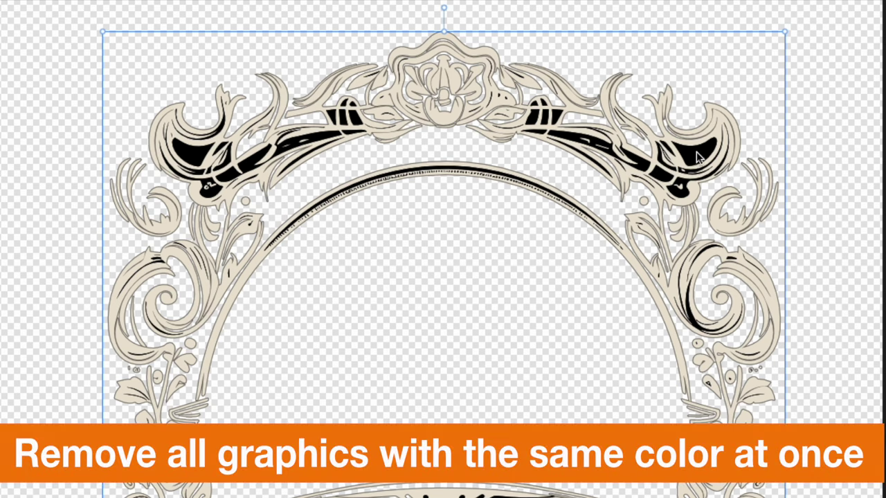
left_click(697, 158)
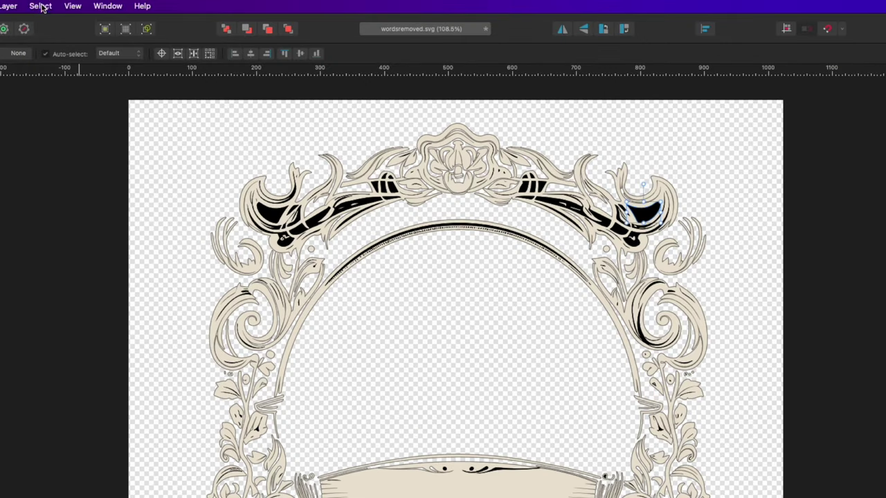
left_click(41, 7)
mouse_move(45, 166)
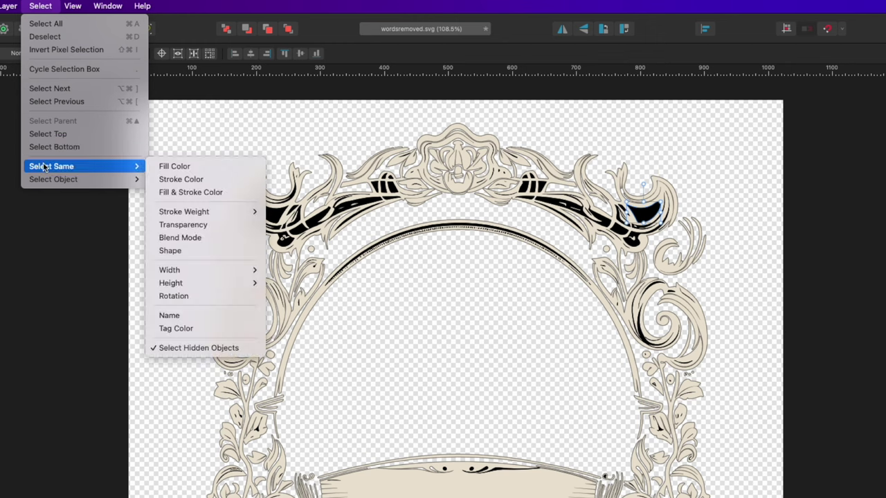
left_click(178, 166)
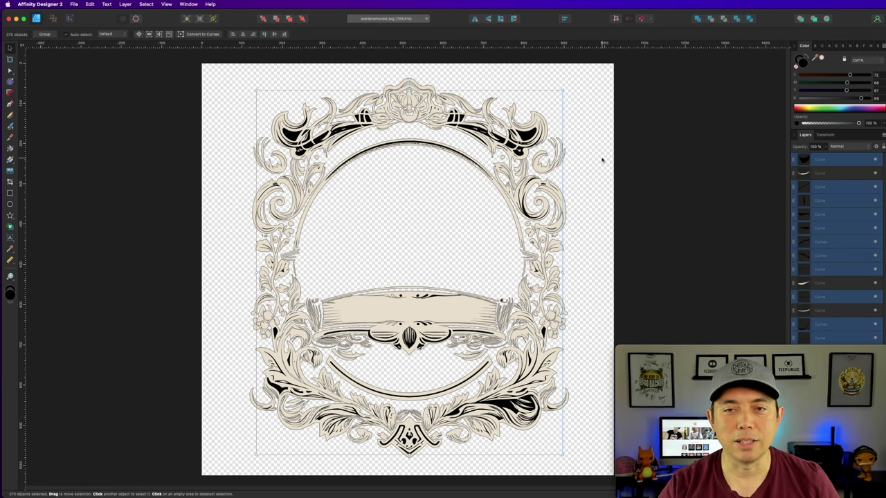
key("Delete")
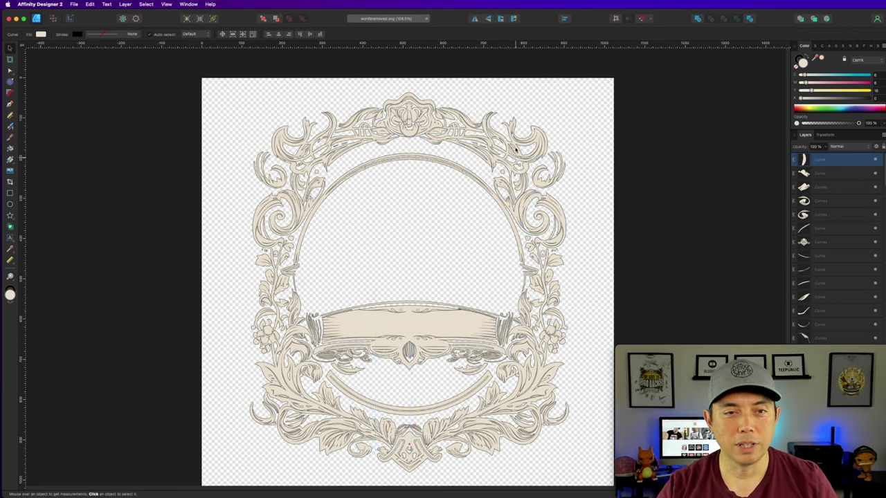
Step: Select one grey outline curve on the ornament and delete all objects with the same stroke color
scroll(517, 150, "up", 10)
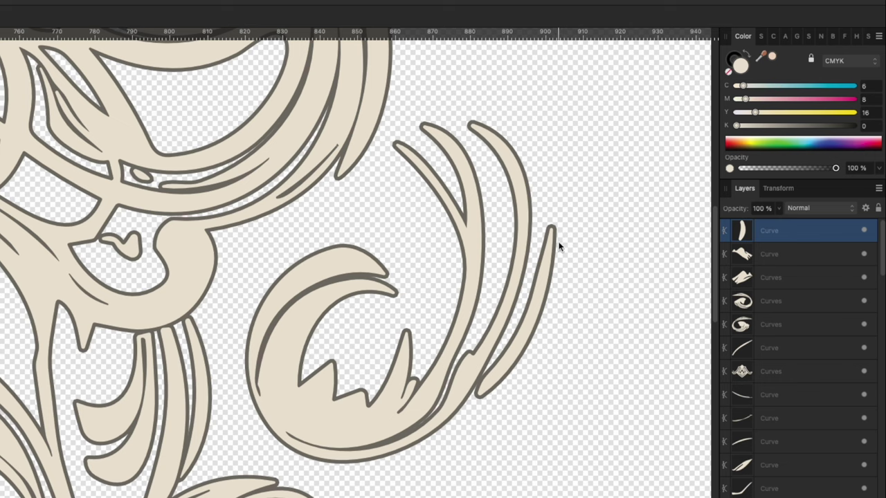
left_click(553, 240)
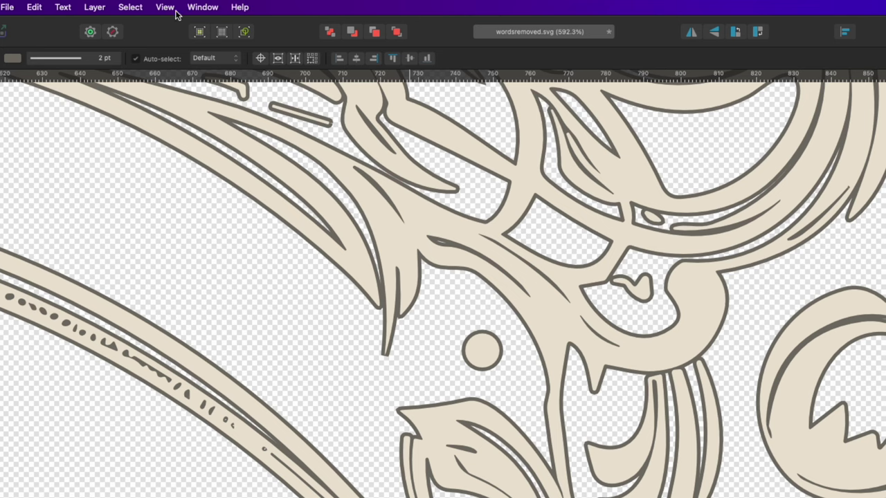
left_click(137, 7)
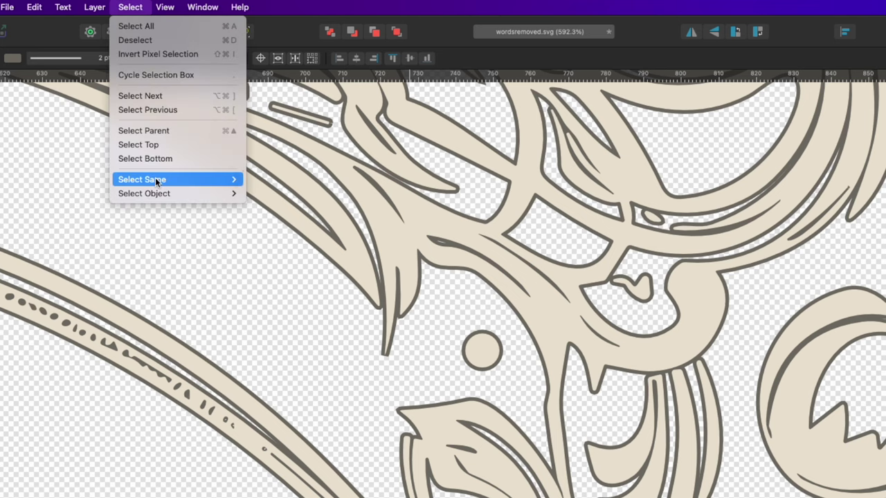
mouse_move(156, 181)
left_click(279, 194)
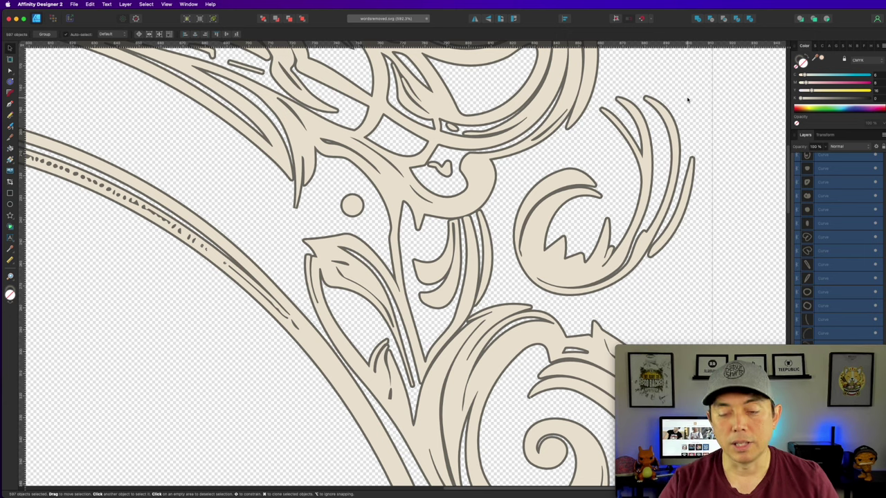
key("Delete")
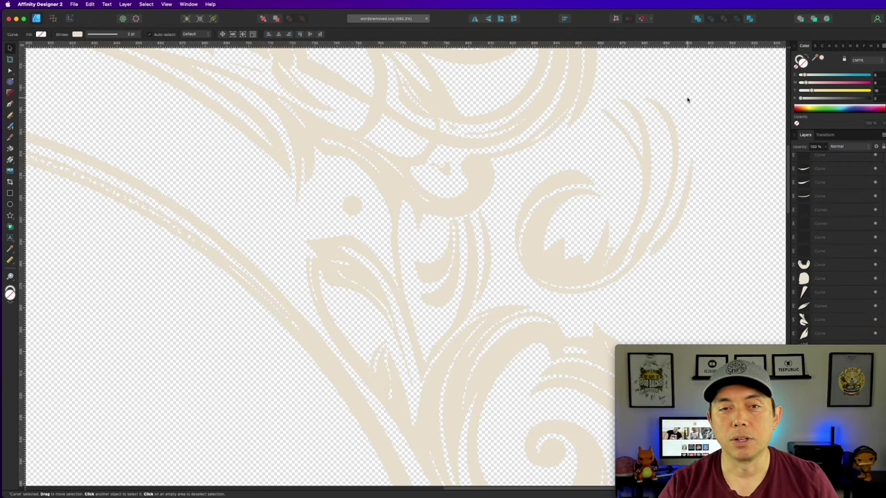
Step: Delete the stray black mark on the upper edge of the banner
scroll(394, 219, "down", 10)
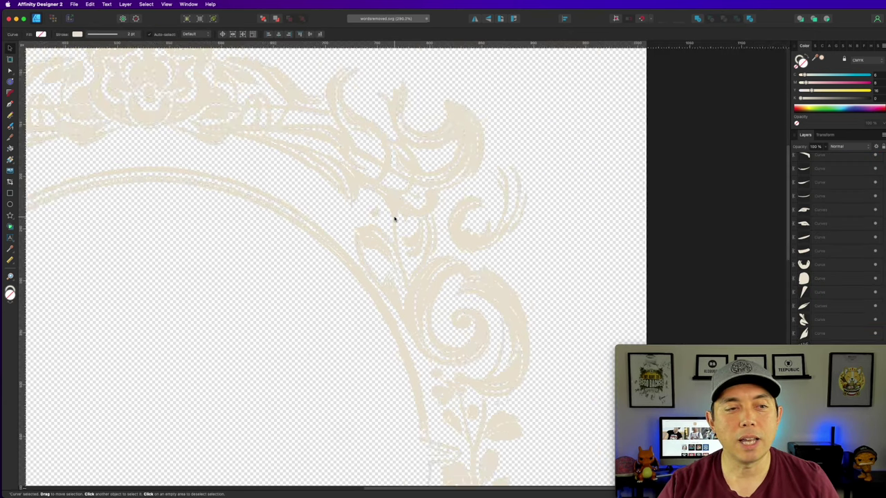
left_click_drag(377, 200, 332, 152)
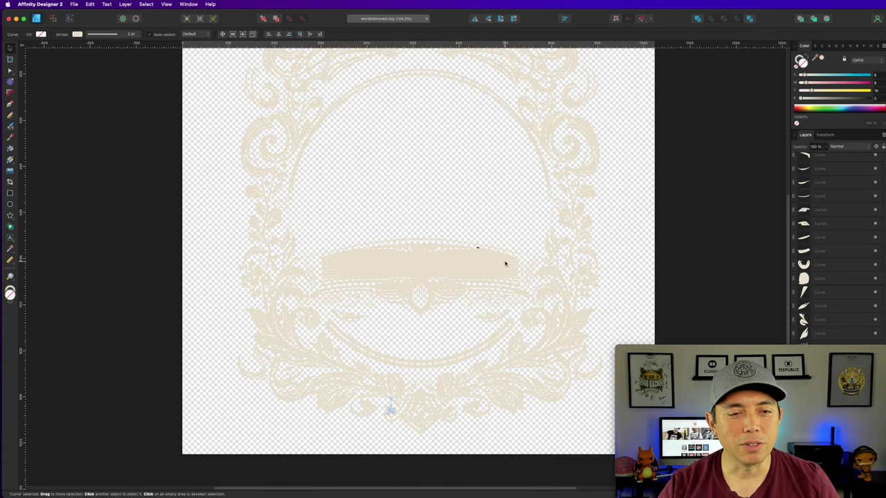
scroll(478, 284, "up", 3)
scroll(484, 332, "down", 4)
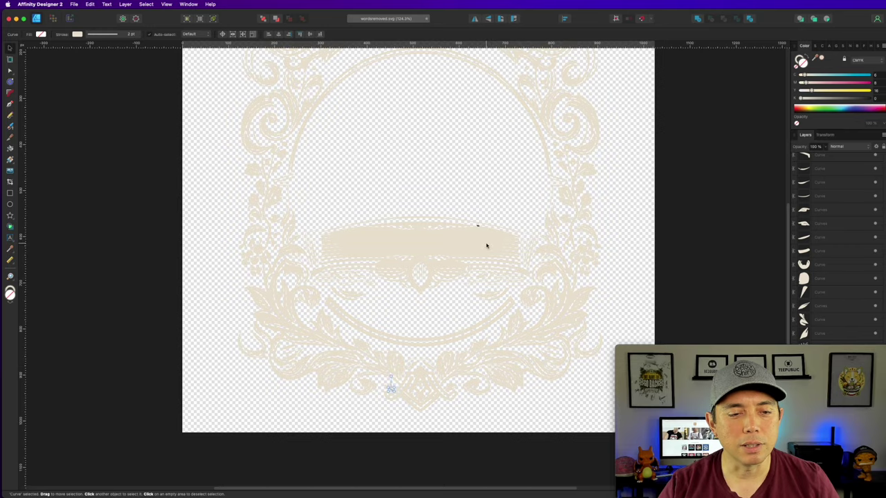
scroll(486, 246, "up", 10)
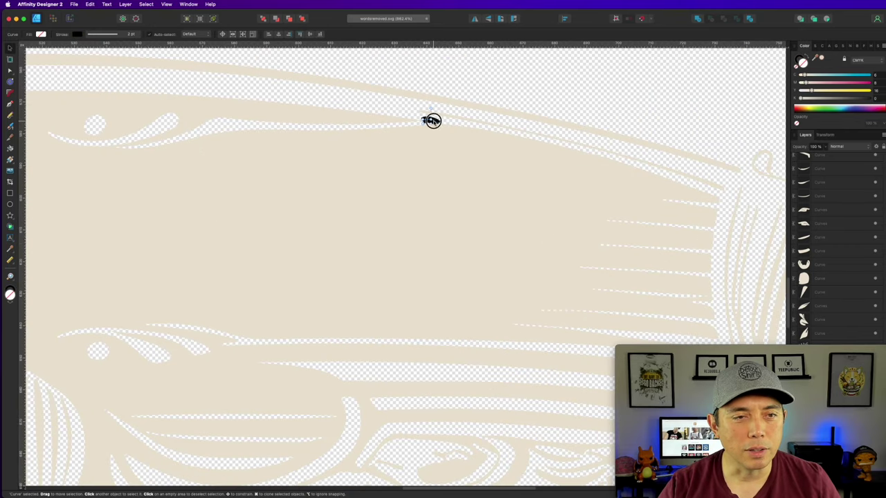
key("Delete")
Step: Insert an artboard at the document's size around the label frame
scroll(433, 123, "down", 1)
scroll(434, 166, "down", 8)
scroll(433, 166, "up", 5)
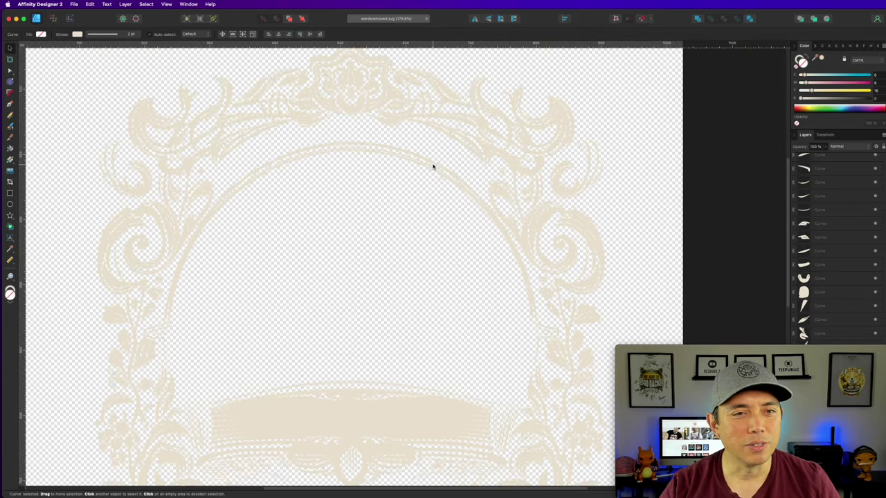
scroll(433, 166, "down", 4)
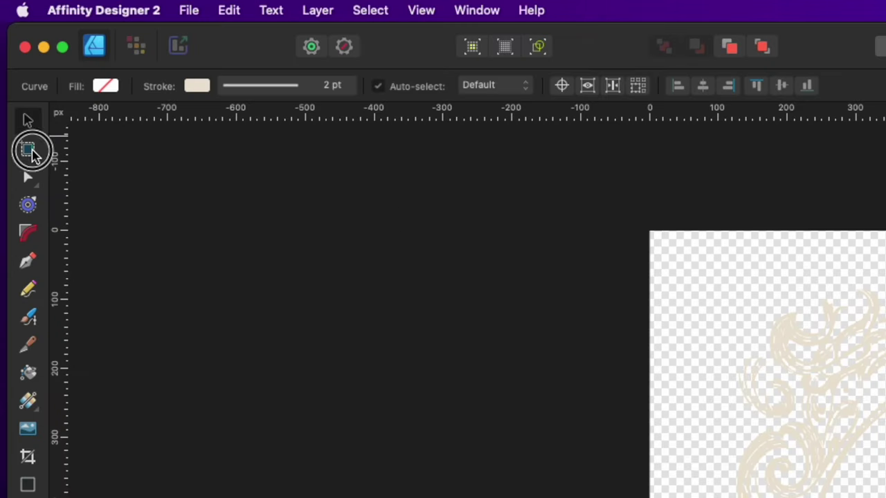
left_click(29, 149)
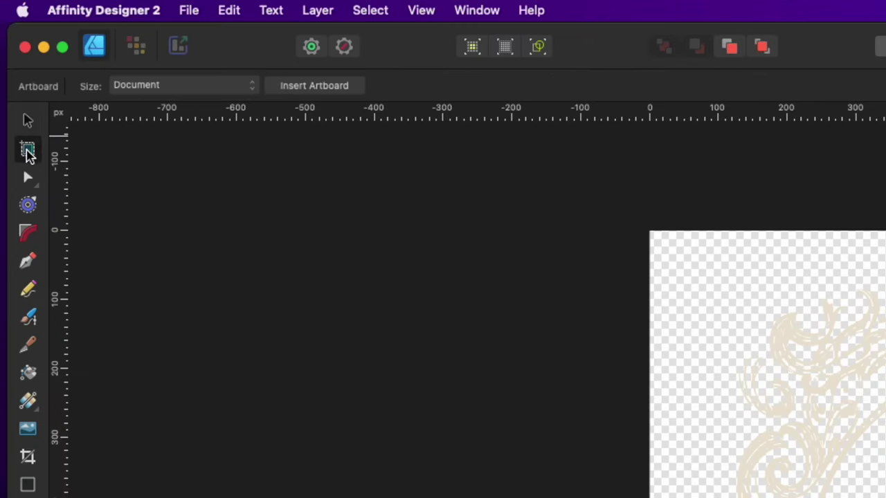
left_click(300, 88)
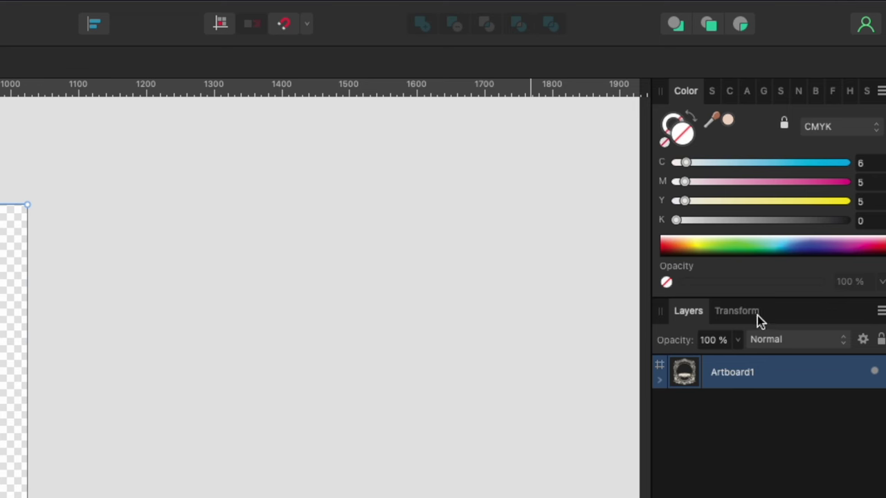
Step: Resize the artboard to 4500 px wide by 5400 px high
left_click(826, 135)
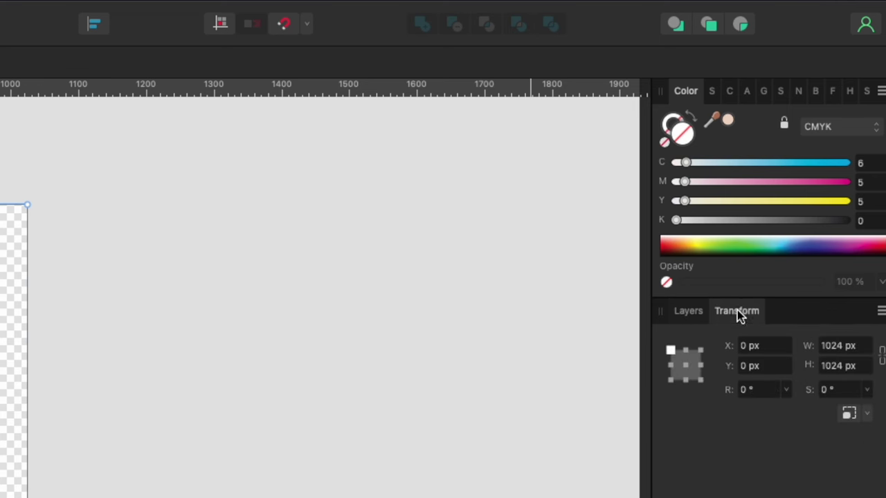
left_click(824, 346)
type("4500")
key("Tab")
type("5")
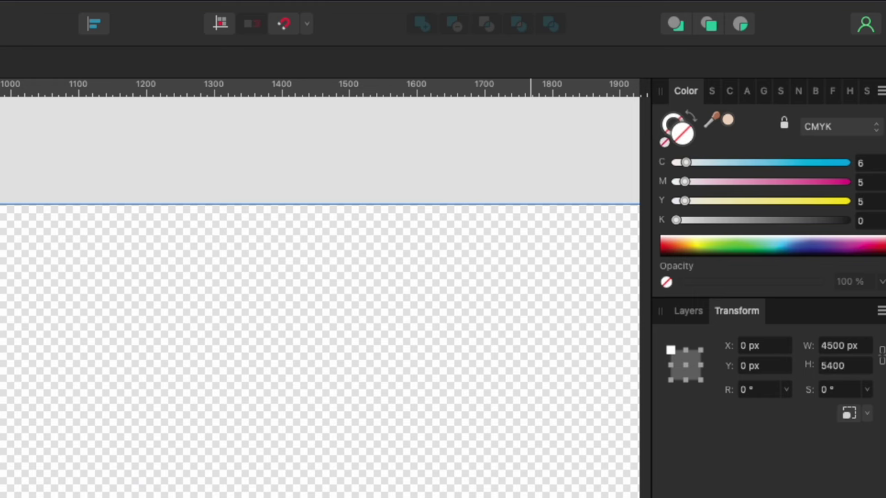
key("Return")
Step: Fill the artboard with solid black, setting C, M, Y and K all to 100
scroll(479, 204, "down", 2)
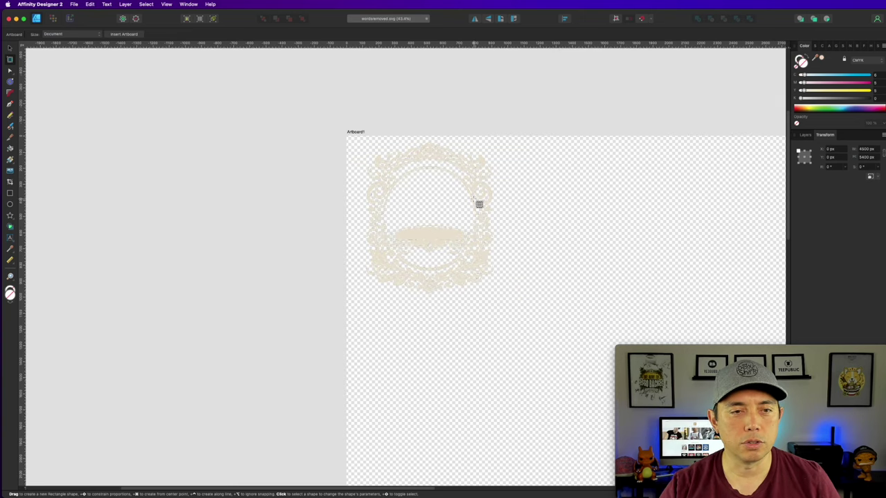
scroll(478, 204, "down", 5)
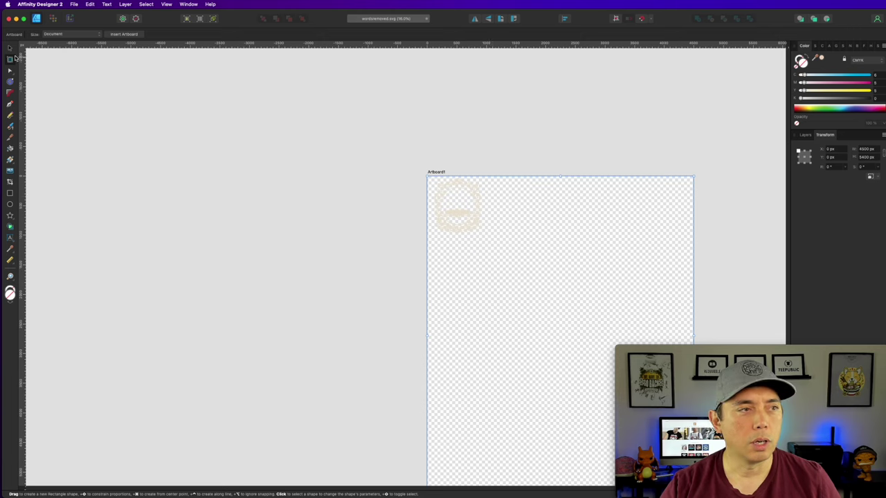
left_click(10, 47)
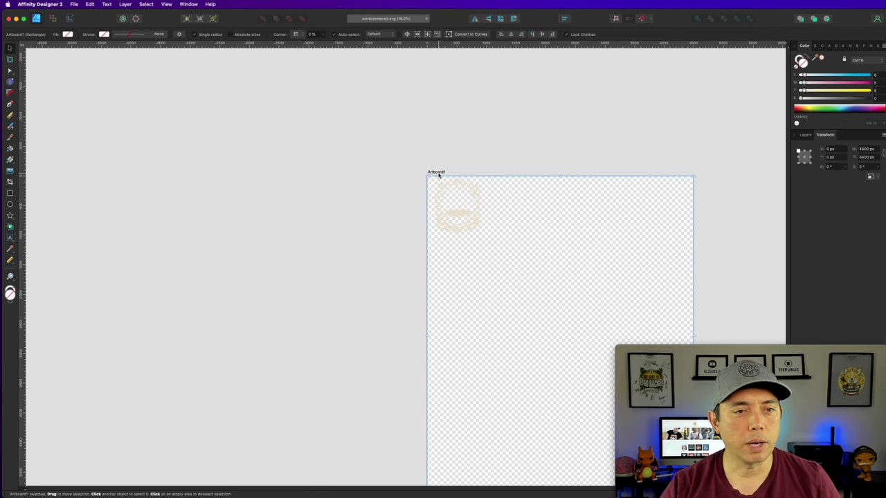
left_click(870, 99)
left_click(869, 90)
left_click(870, 83)
left_click(870, 74)
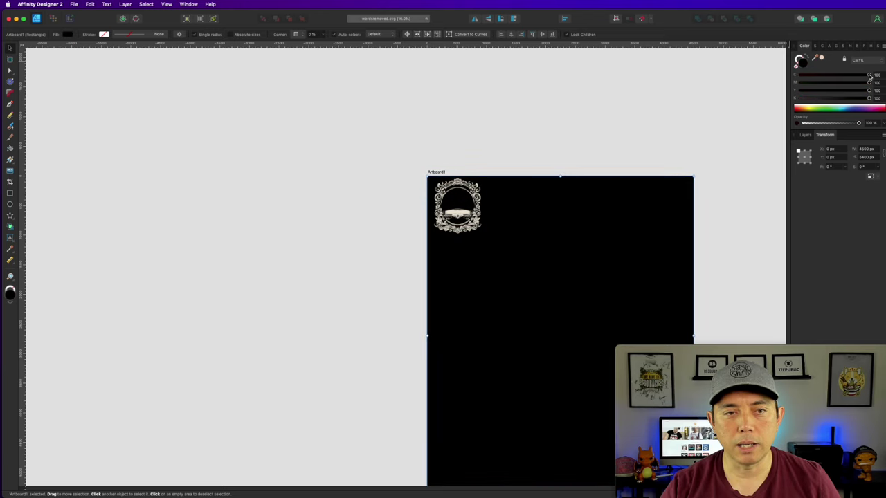
Step: Select all the frame artwork, scale it up to nearly fill the artboard, about 4230 by 5190 px, and center it
left_click(497, 143)
left_click_drag(494, 139, 354, 74)
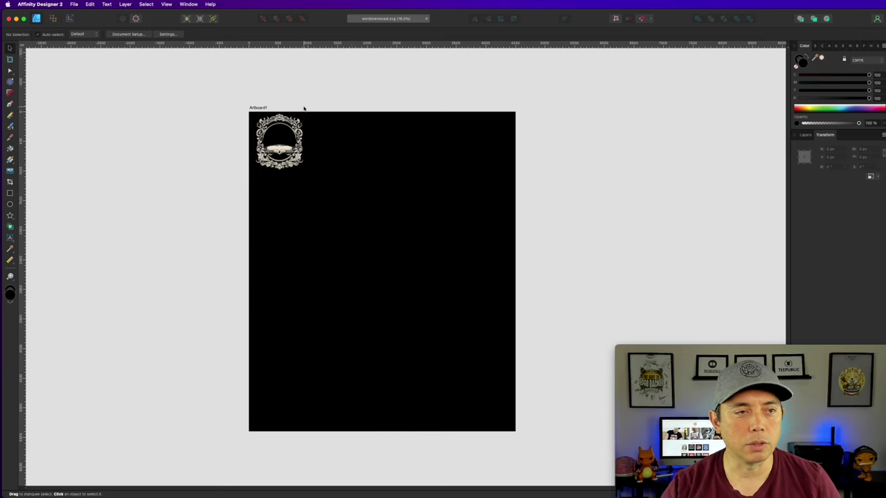
left_click_drag(239, 103, 338, 218)
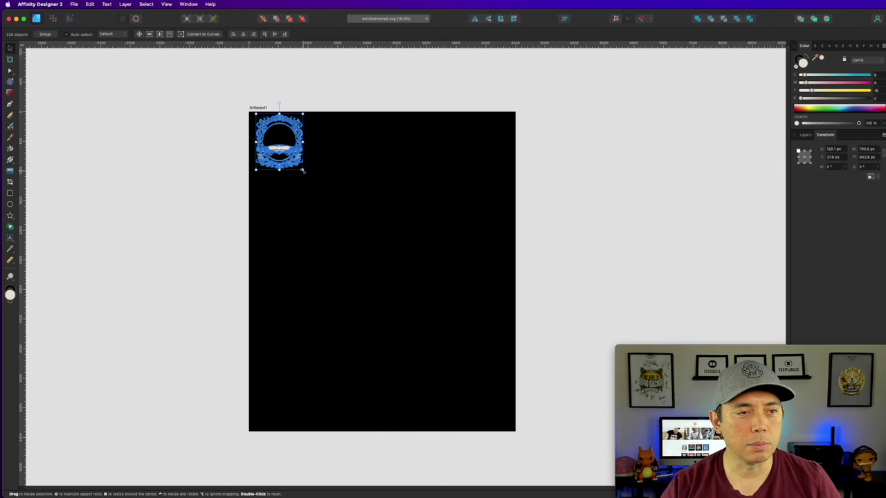
left_click_drag(302, 171, 506, 421)
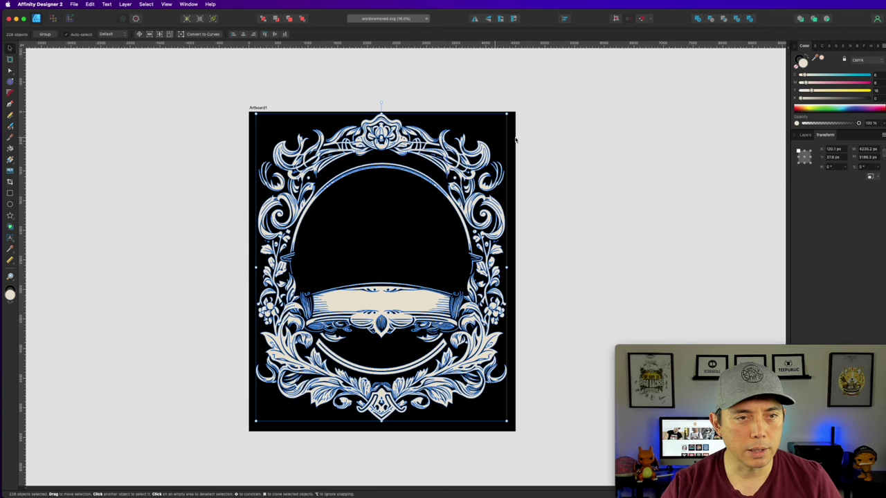
left_click_drag(383, 130, 381, 132)
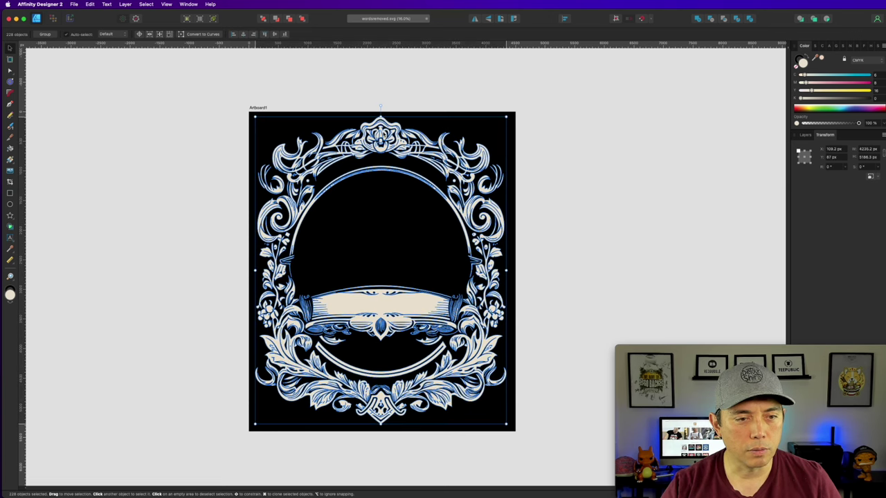
left_click(574, 136)
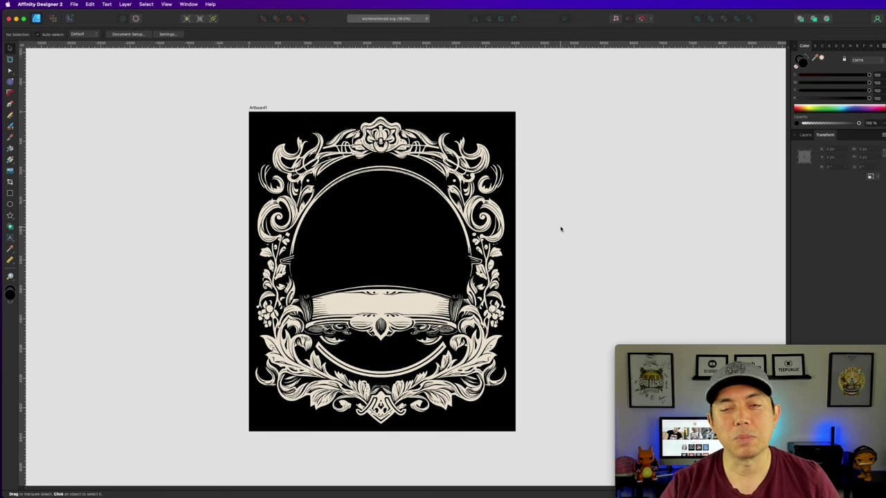
Step: Change the artboard's fill to bright red with C 0, M 100, Y 100, K 0
left_click(283, 117)
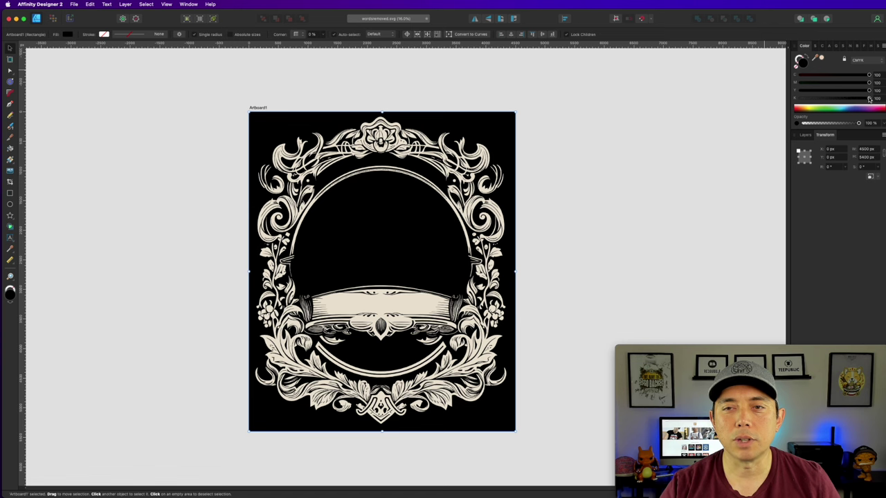
left_click_drag(870, 99, 763, 93)
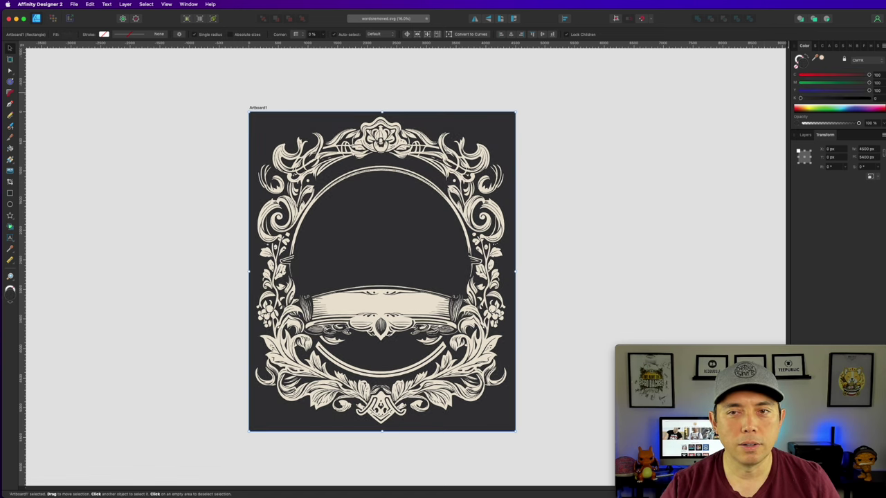
left_click_drag(869, 91, 813, 83)
mouse_move(869, 75)
left_mouse_down()
mouse_move(800, 74)
mouse_move(869, 83)
mouse_move(870, 91)
left_mouse_up()
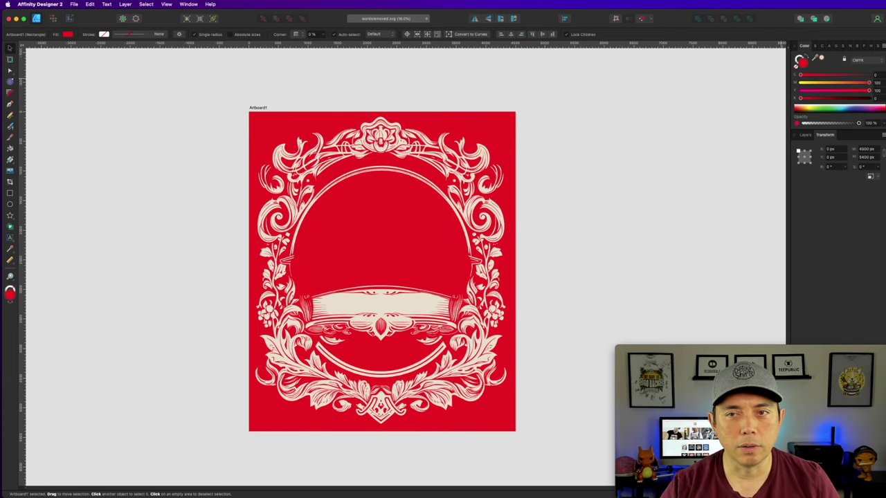
left_click_drag(800, 99, 817, 98)
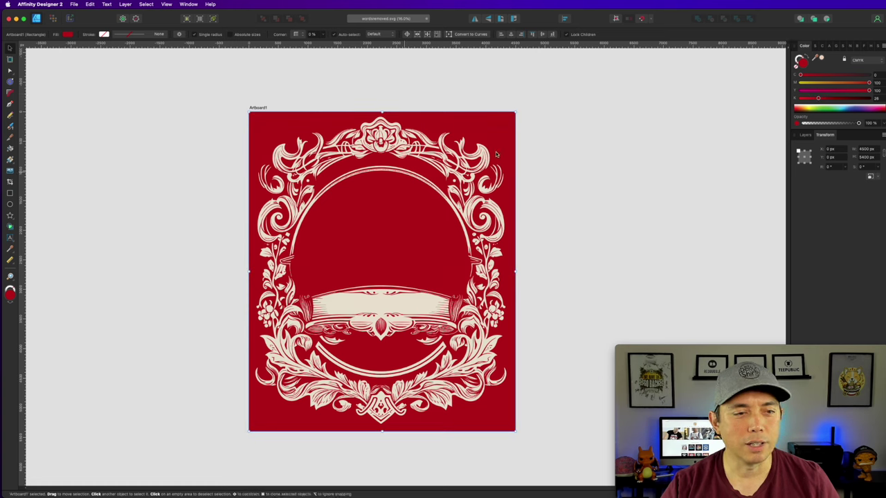
left_click_drag(817, 98, 741, 95)
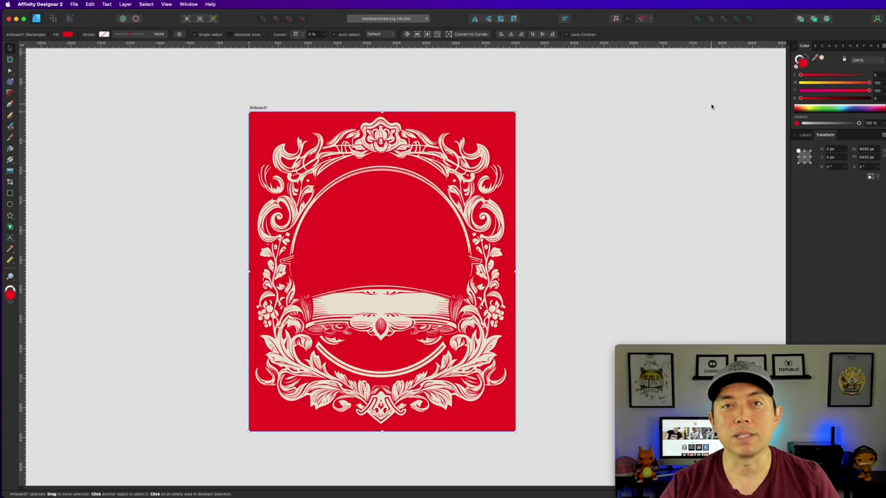
Step: Add the artistic text "1963" inside the frame's circle, sized about 735 pt
scroll(254, 230, "up", 5)
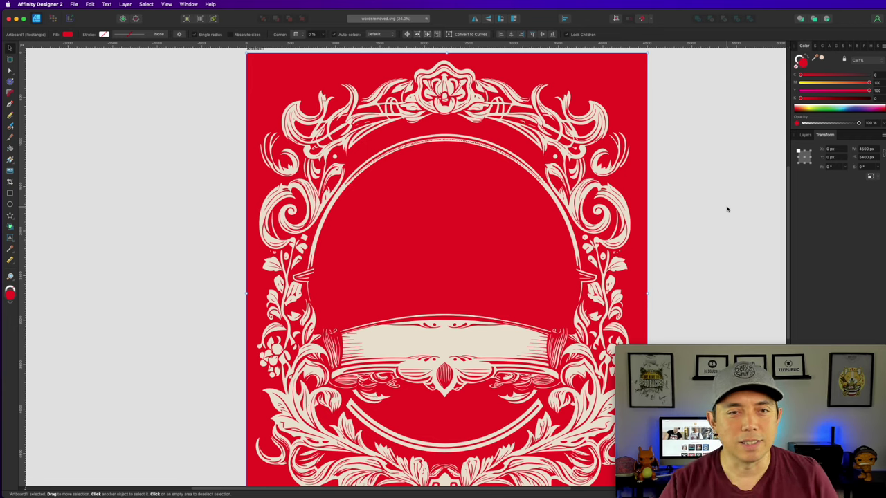
scroll(729, 195, "down", 2)
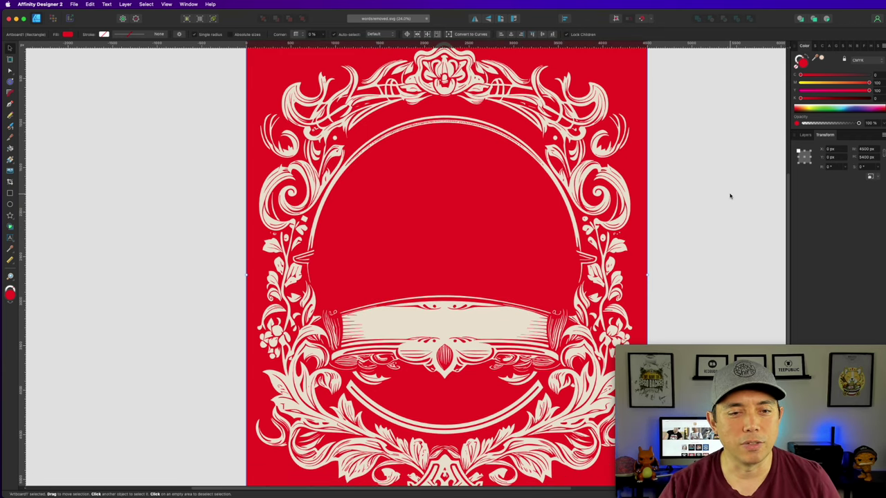
scroll(730, 195, "right", 2)
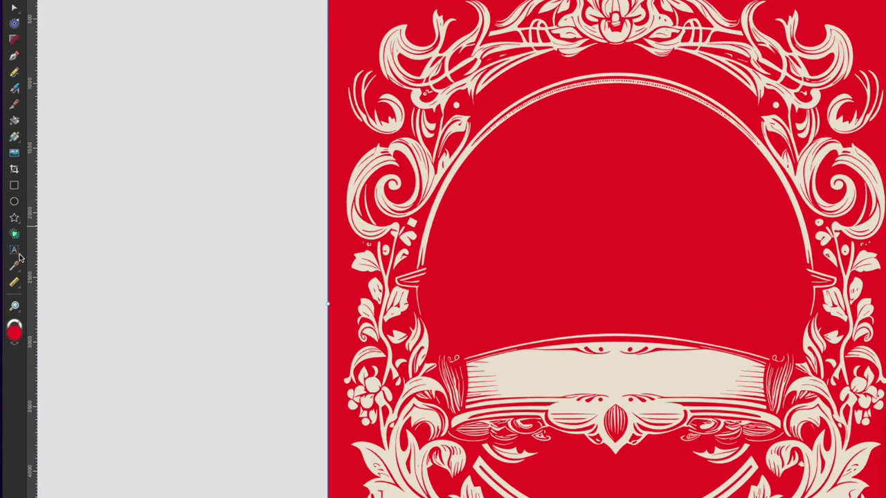
left_click(14, 252)
left_click(543, 216)
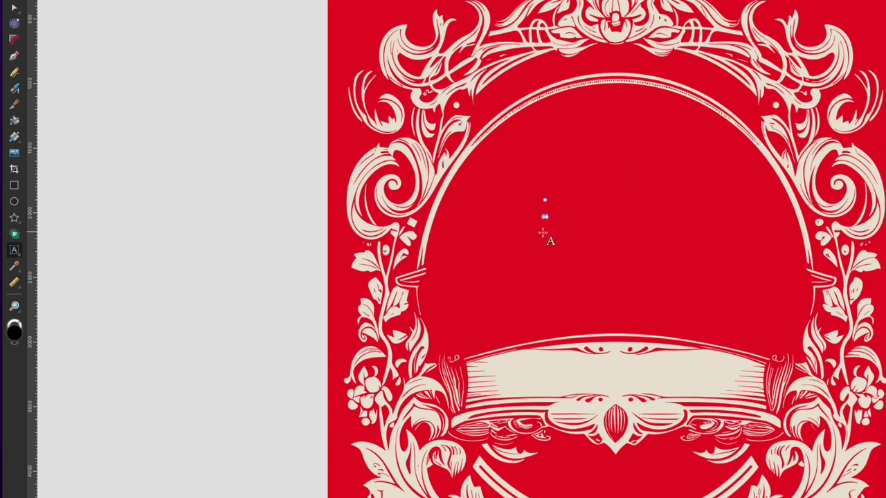
left_click_drag(547, 217, 741, 286)
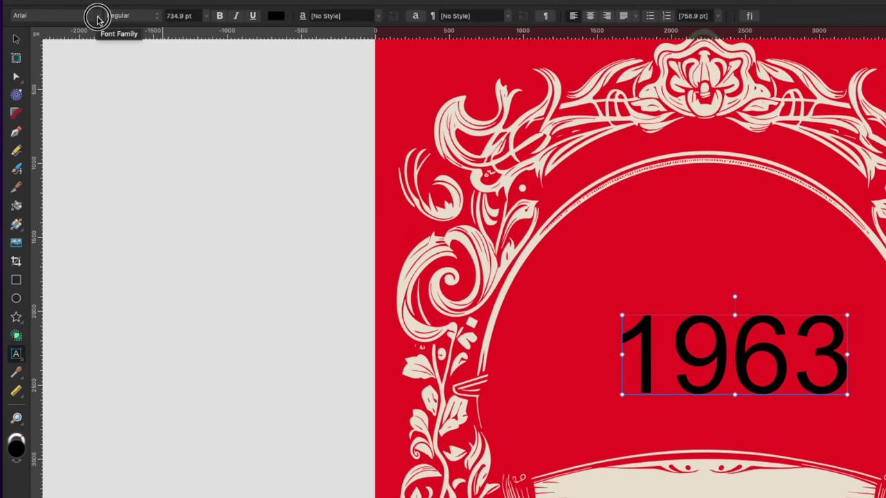
left_click(95, 19)
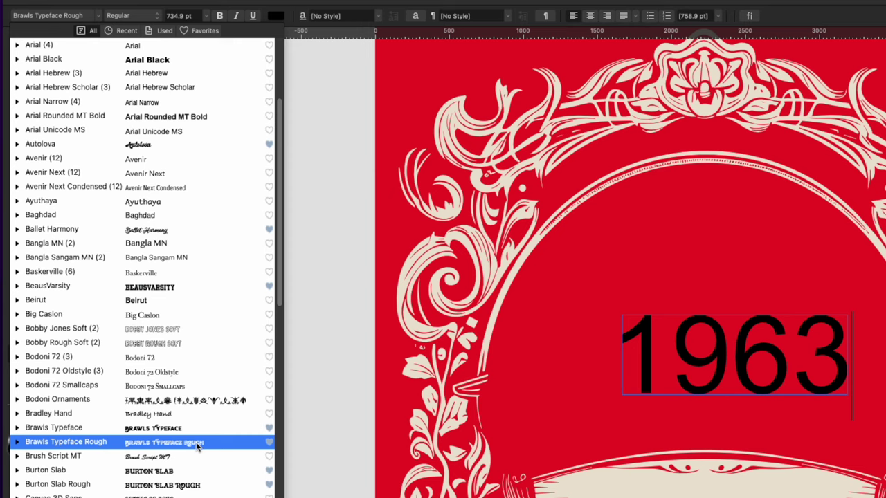
scroll(187, 470, "down", 5)
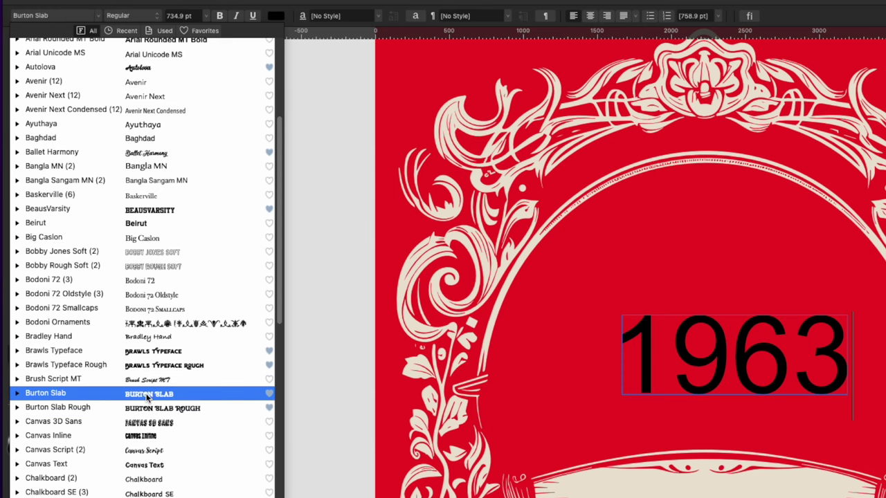
key("Escape")
Step: Select all of the "1963" text and set its font to Burton Slab
left_click(747, 350)
key("ctrl+a")
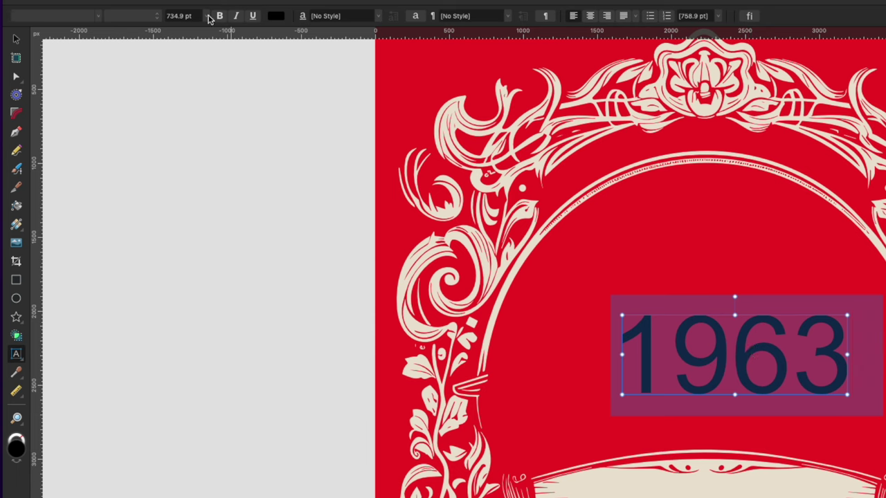
left_click(101, 16)
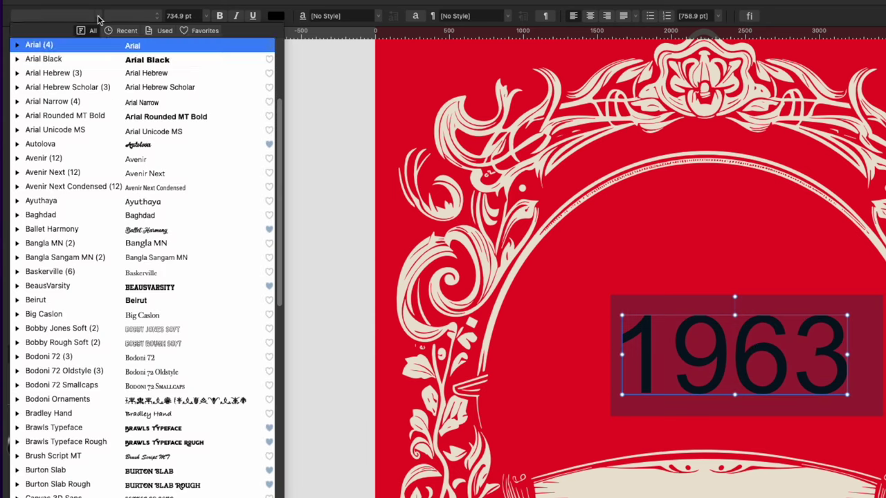
left_click(148, 476)
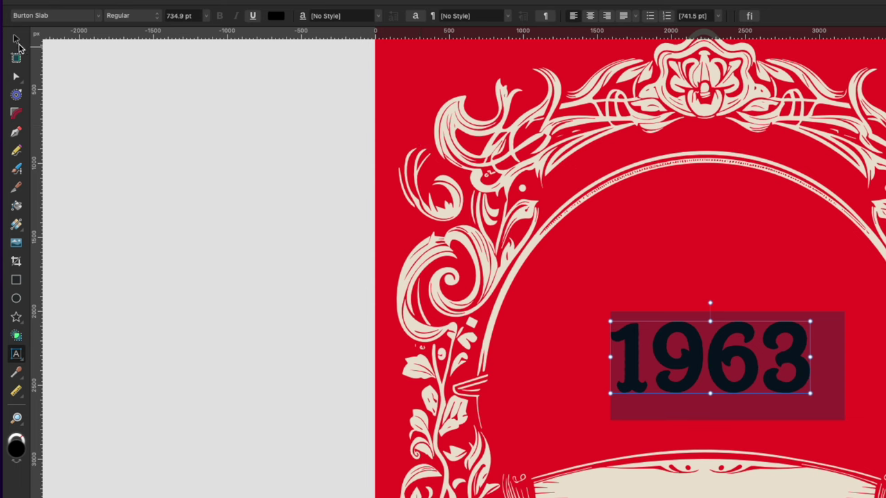
Step: Fill "1963" with the previously sampled cream color and enlarge it to about 2000 px wide, centered inside the circle
left_click(16, 40)
left_click_drag(813, 320, 853, 303)
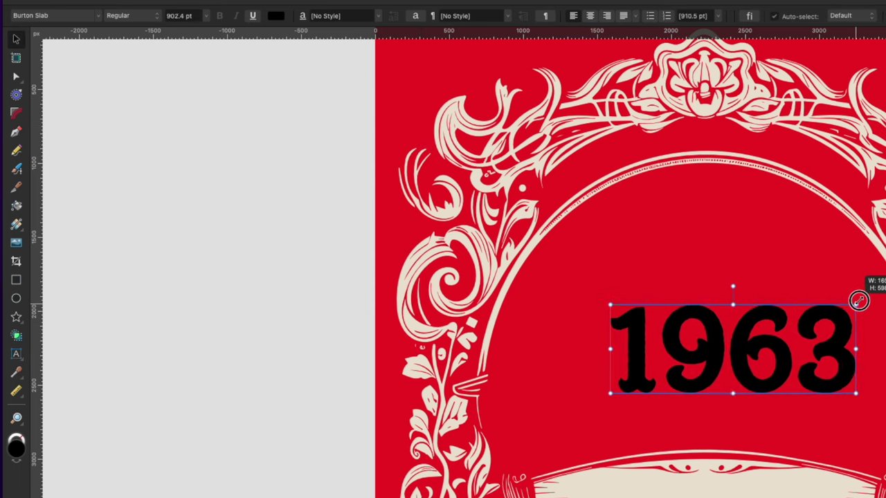
left_click_drag(814, 346, 785, 339)
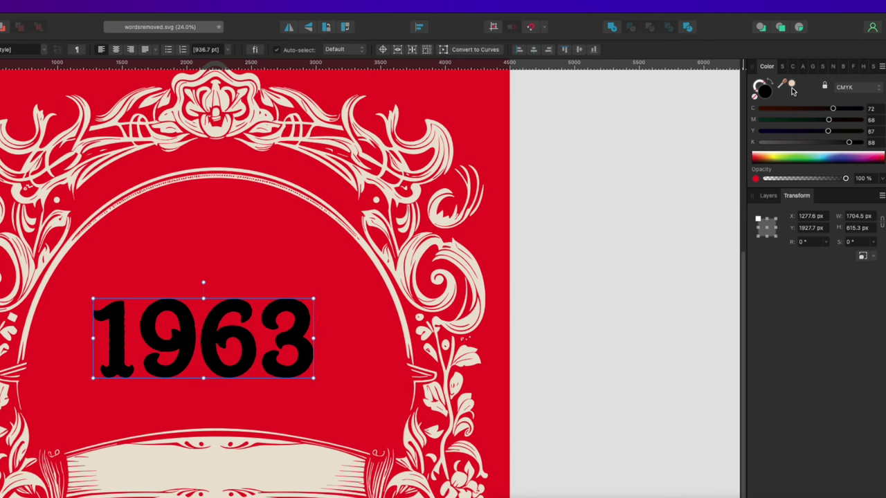
left_click(793, 86)
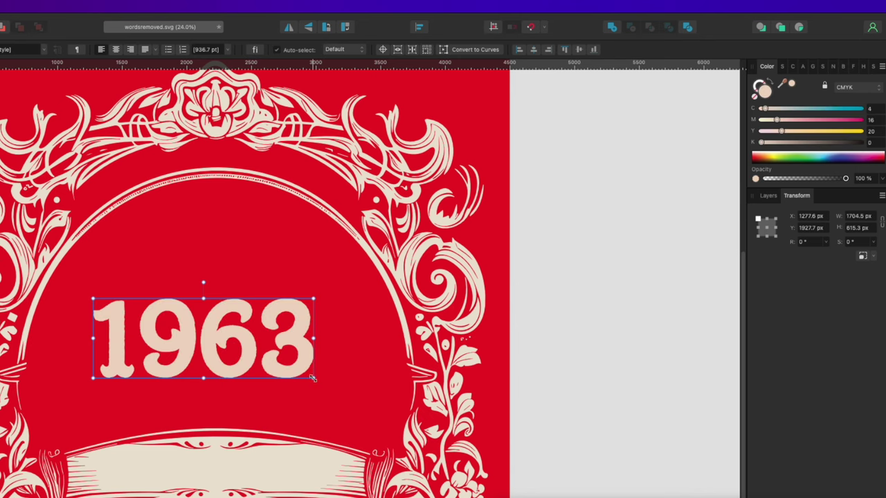
left_click_drag(313, 379, 350, 390)
mouse_move(272, 342)
left_mouse_down()
mouse_move(257, 342)
mouse_move(262, 351)
left_mouse_up()
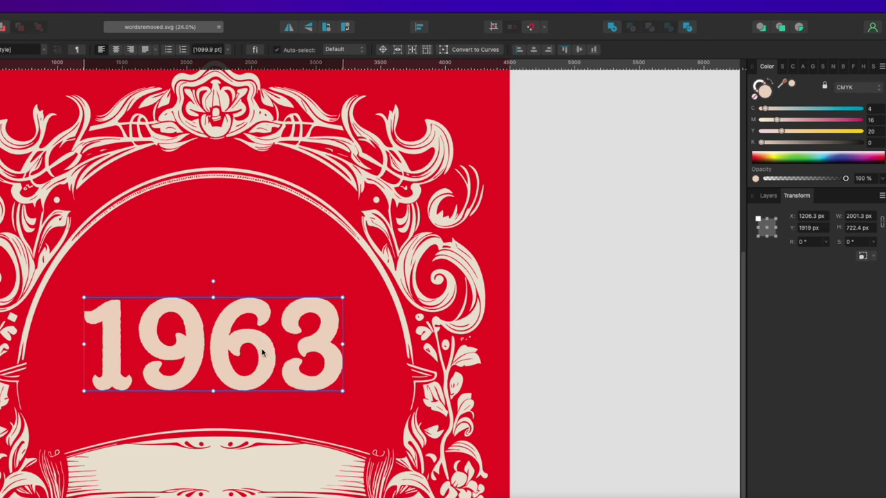
Step: Duplicate the "1963" text directly above the original and replace the copy's wording with "MADE"
left_click_drag(670, 341, 658, 237)
double_click(659, 237)
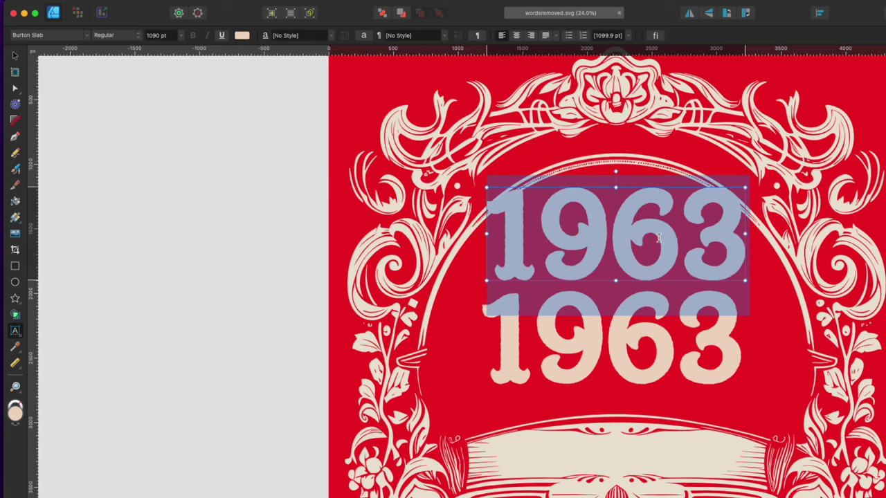
type("MADE")
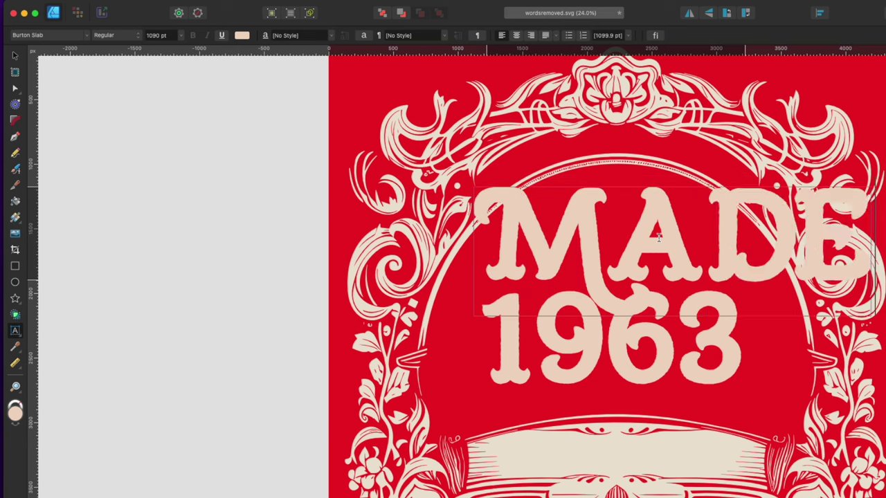
key("Escape")
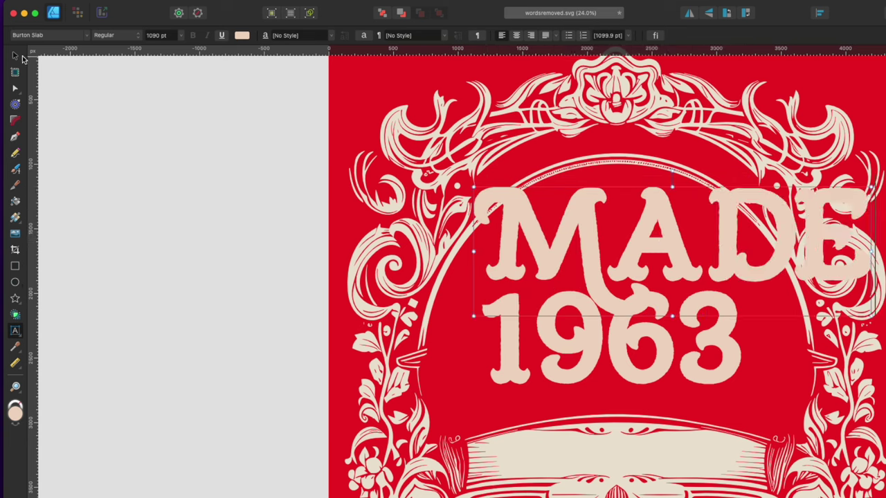
Step: Shrink the "MADE" text to about 519 pt and center it above "1963" under the circle's arch
key("v")
left_click_drag(871, 315, 681, 253)
left_click_drag(589, 224, 630, 225)
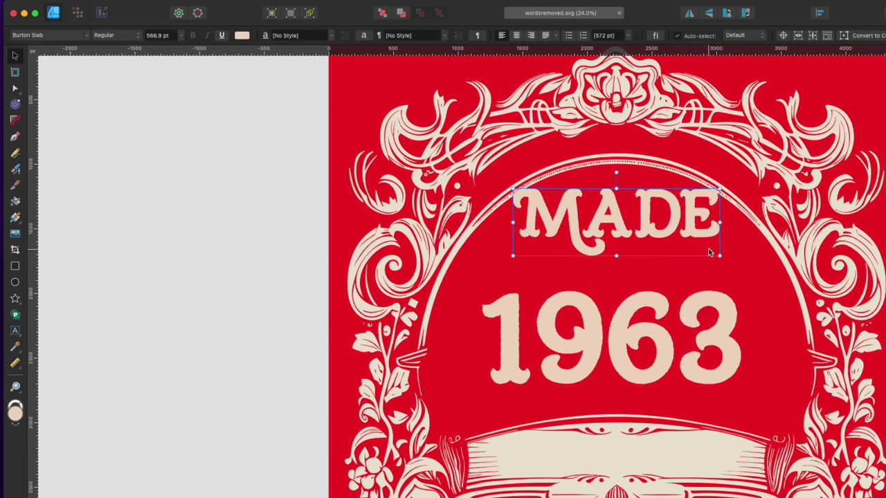
left_click_drag(719, 256, 708, 252)
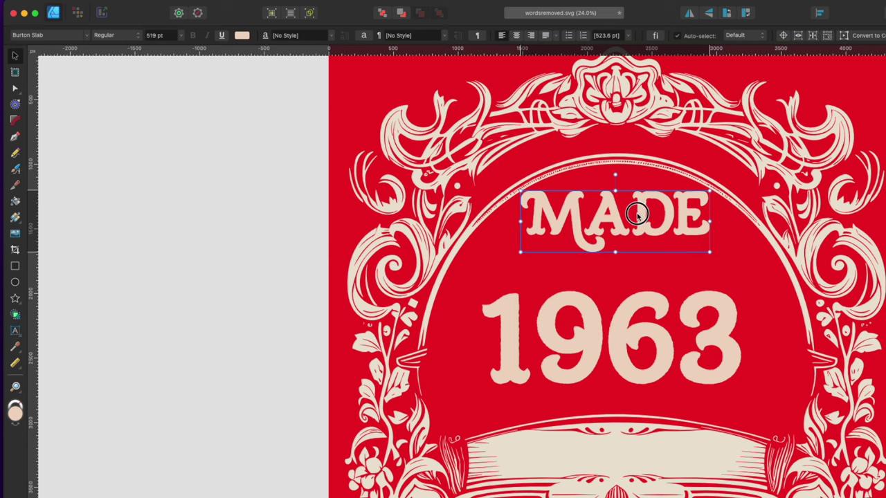
Step: Extend the "MADE" text to "MADE IN", scale it to about 439 pt and center it under the arch above "1963"
double_click(699, 208)
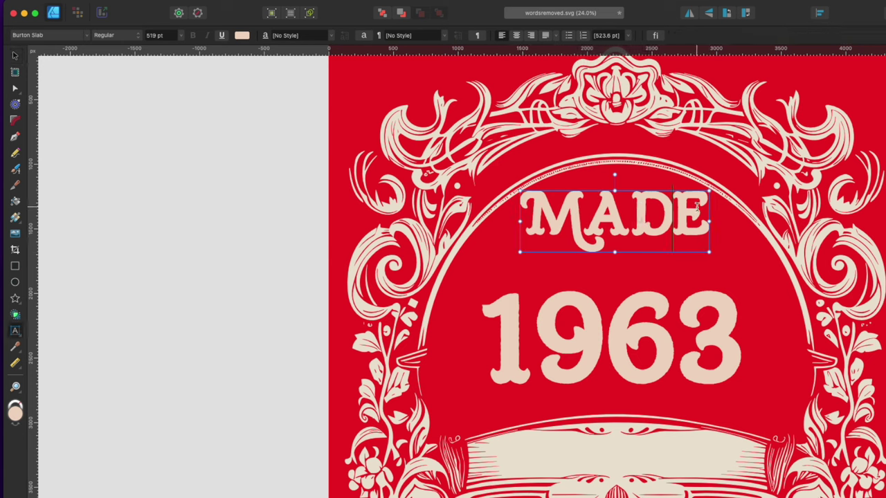
type("IN")
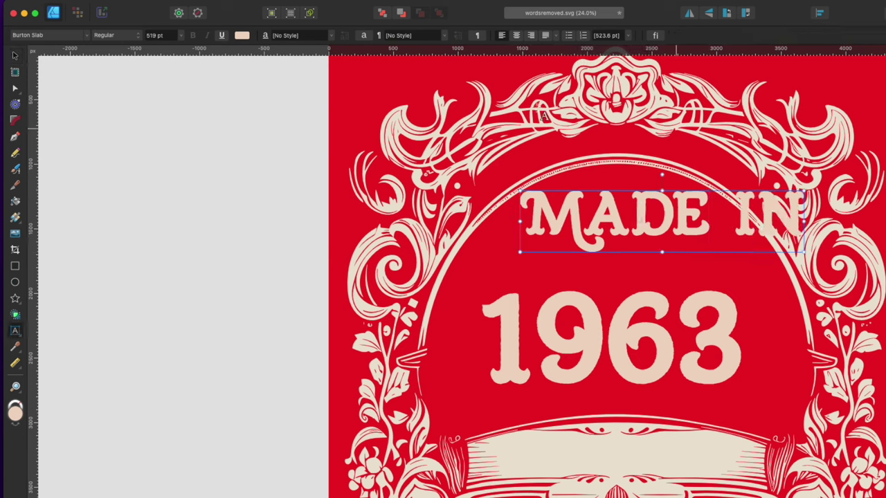
key("Escape")
left_click_drag(803, 251, 751, 242)
left_click_drag(686, 210, 668, 230)
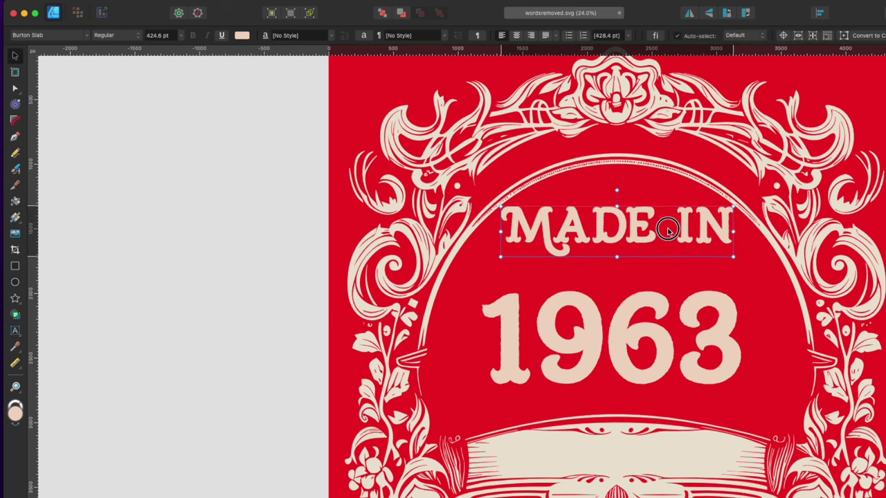
left_click_drag(729, 252, 703, 233)
Step: Fill "MADE IN" and "1963" with the cream sampled from the frame artwork and move "1963" up directly beneath "MADE IN"
key("i")
left_click_drag(873, 158, 833, 129)
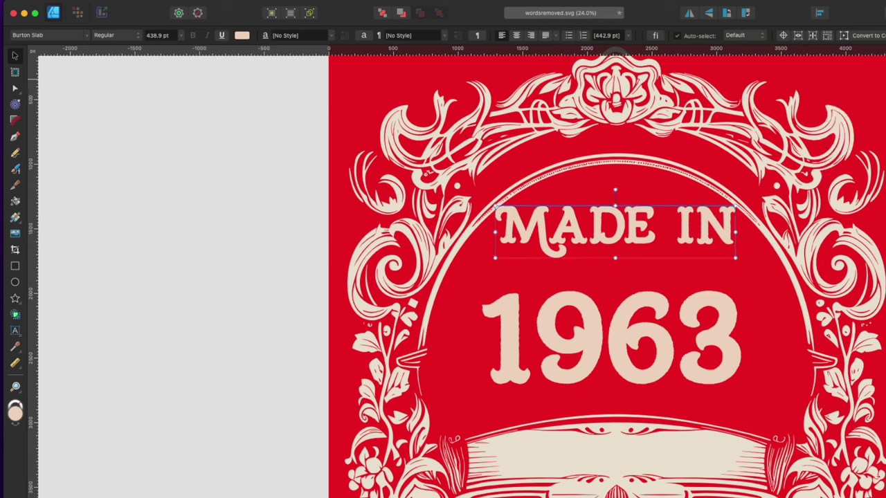
left_click(640, 337)
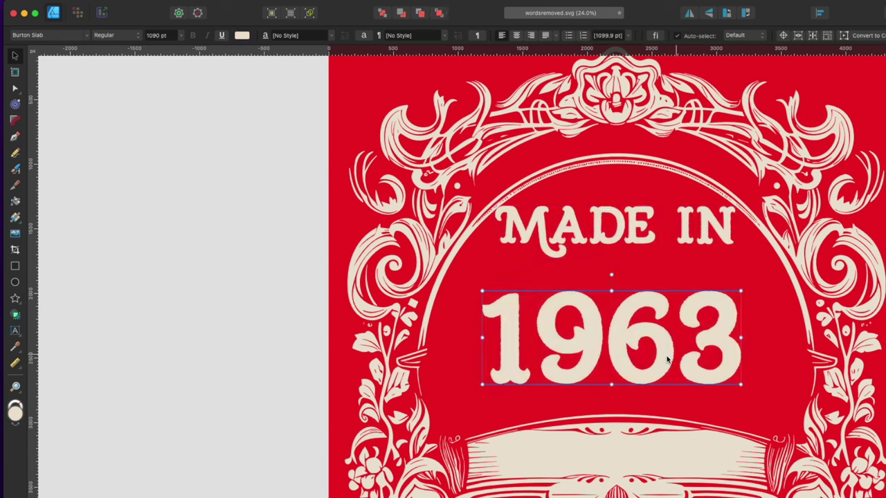
left_click_drag(662, 348, 664, 310)
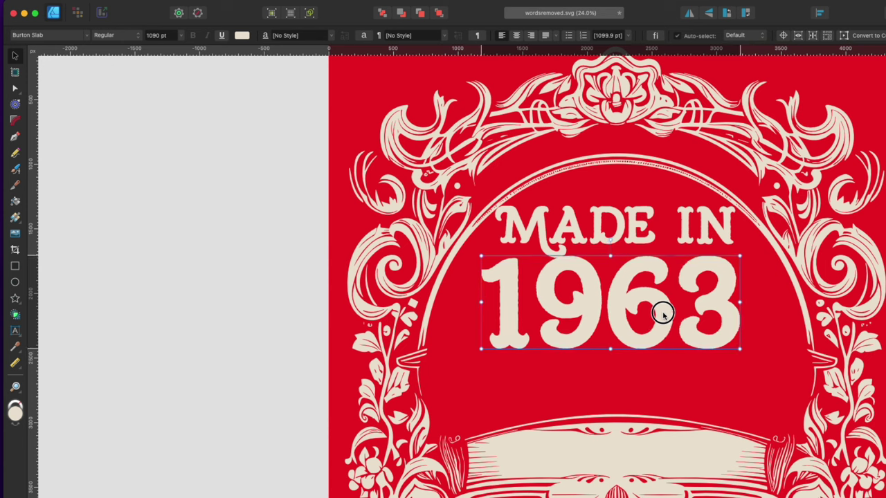
key("Escape")
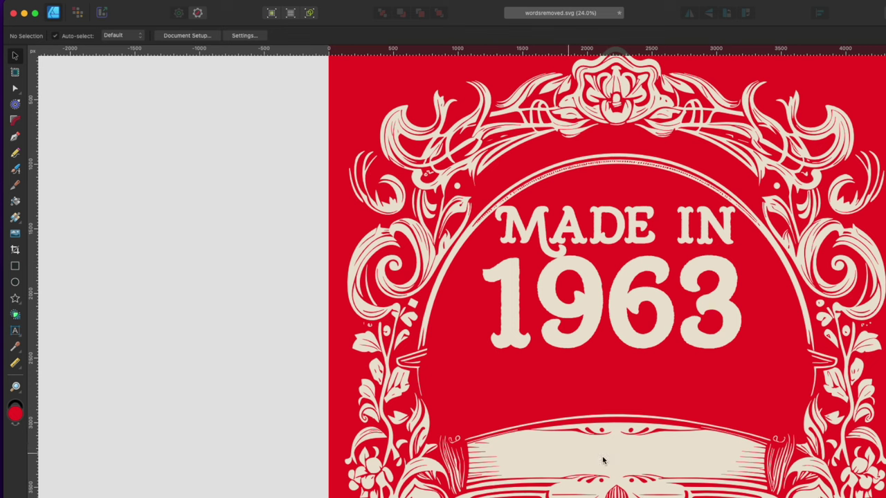
Step: Duplicate "MADE IN" onto the cream banner below the circle and reword the copy as "PERFECTLY" in the background's red
left_click(644, 233)
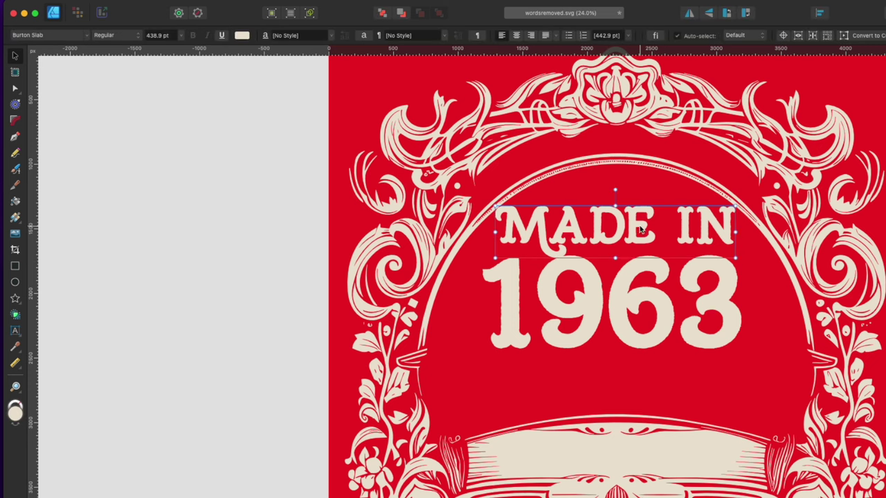
left_click(646, 456)
triple_click(624, 452)
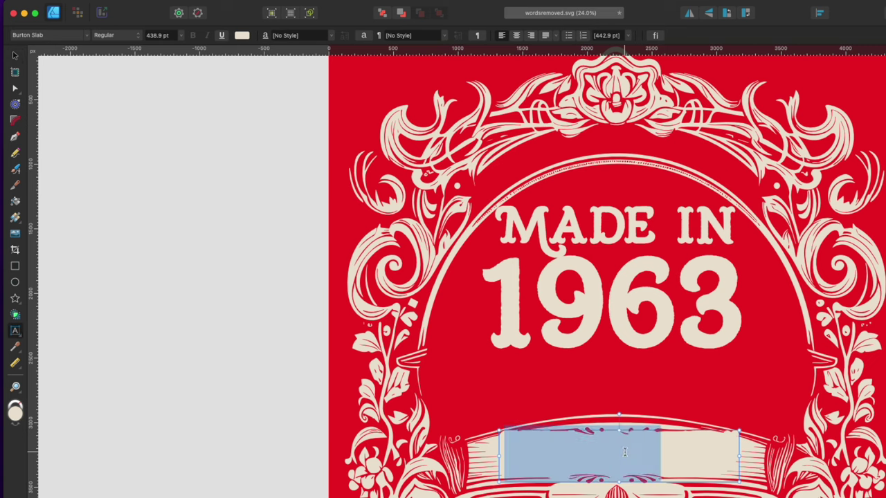
type("VINTAGE")
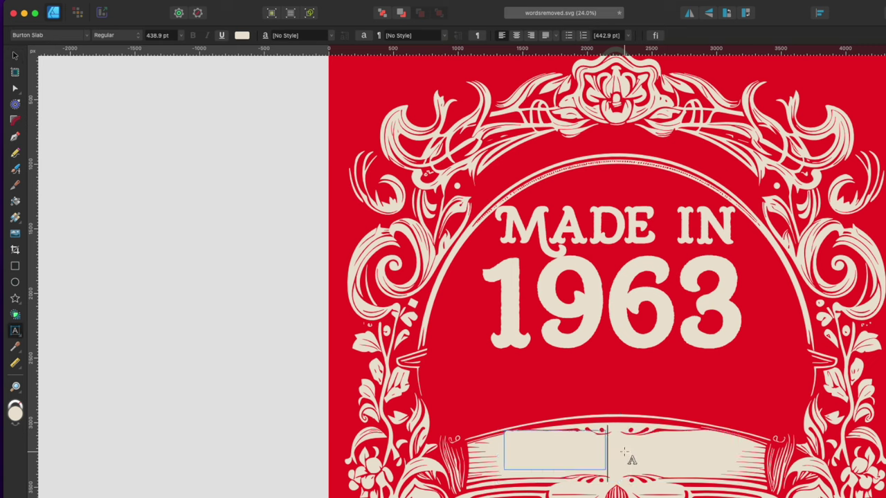
triple_click(625, 452)
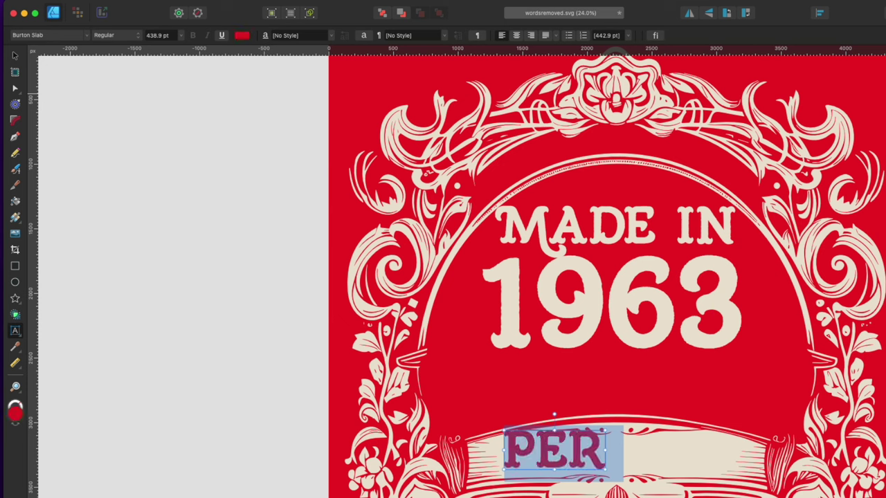
left_click(599, 439)
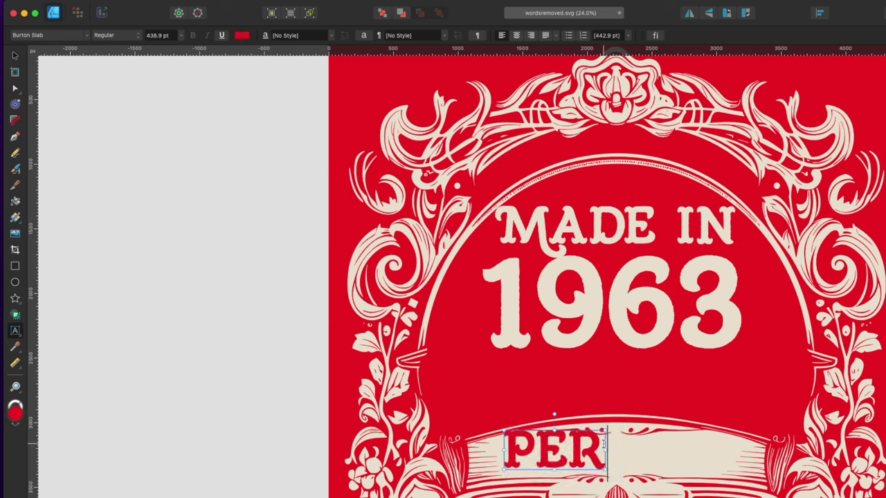
type("FECTLY")
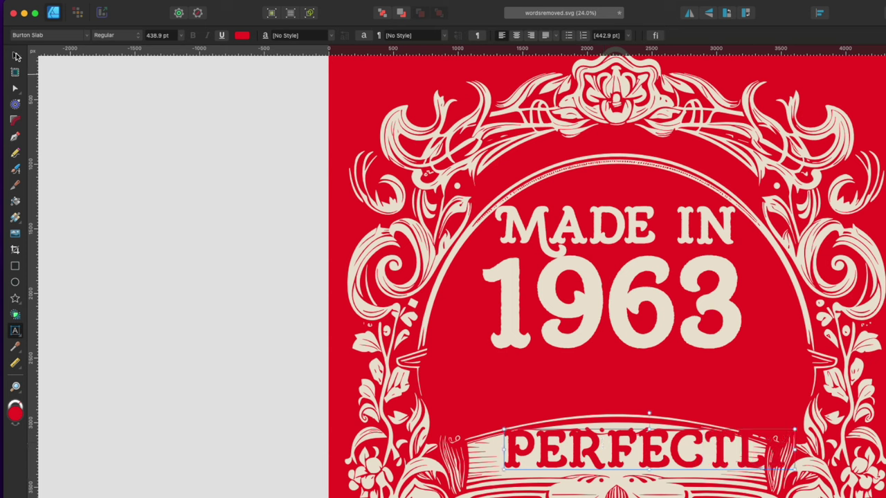
Step: Shrink the "PERFECTLY" text to about 335 pt and center it inside the banner
left_click(16, 56)
left_click_drag(793, 428, 657, 387)
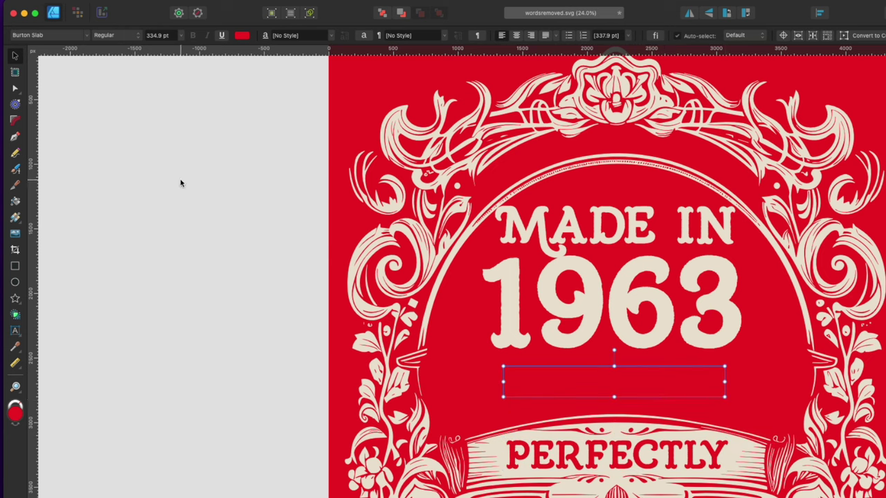
key("Delete")
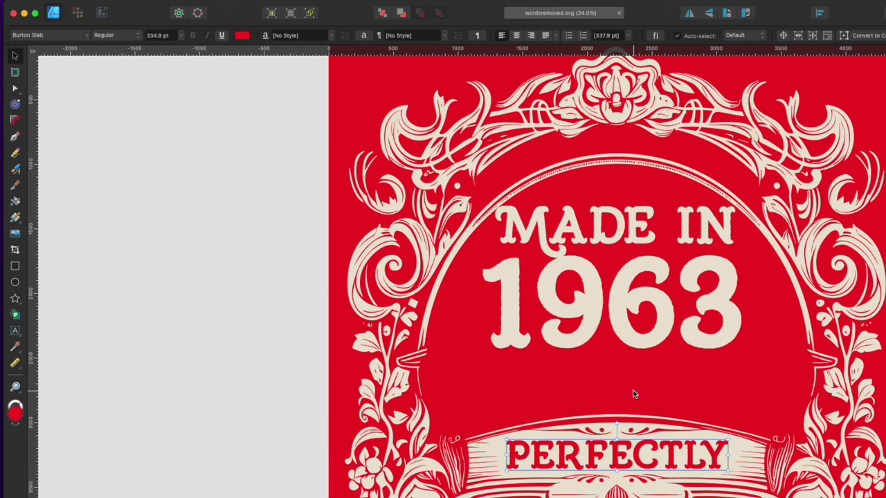
Step: Duplicate "1963" below itself as "Aged" in the Ballet Harmony font and shrink it to about 711 pt, centered above the banner
left_click(643, 310)
left_click_drag(643, 311, 644, 380)
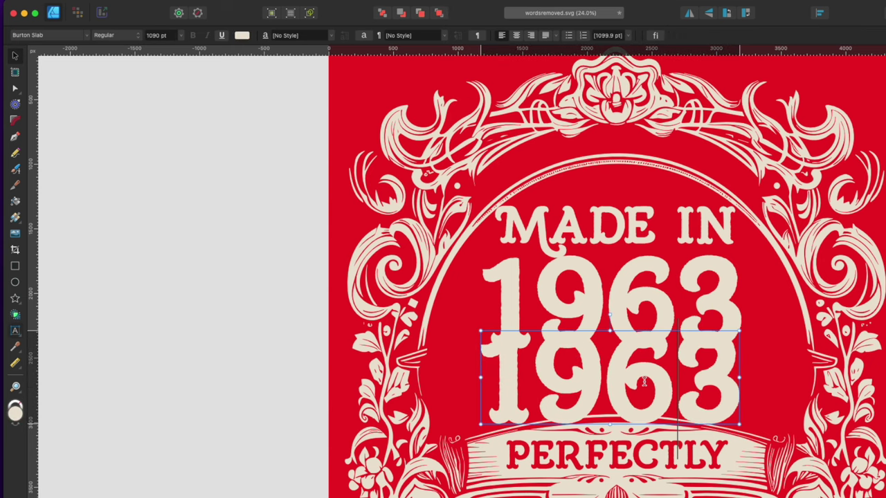
double_click(644, 380)
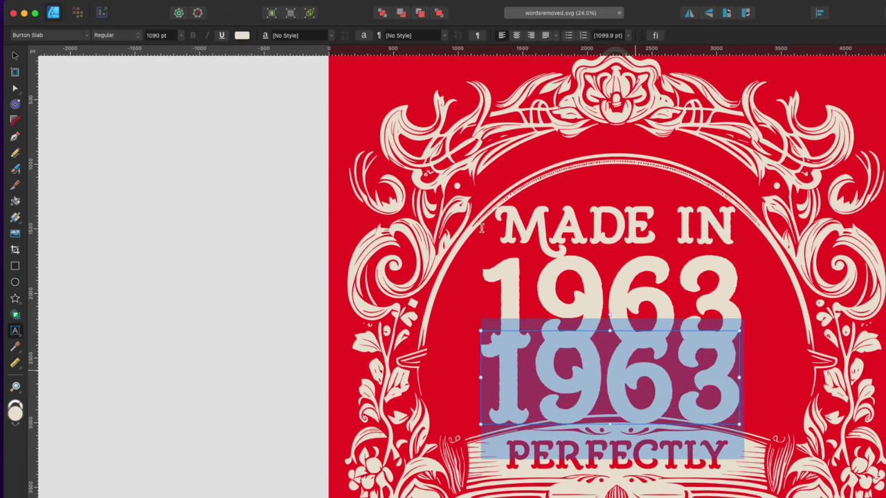
left_click(86, 35)
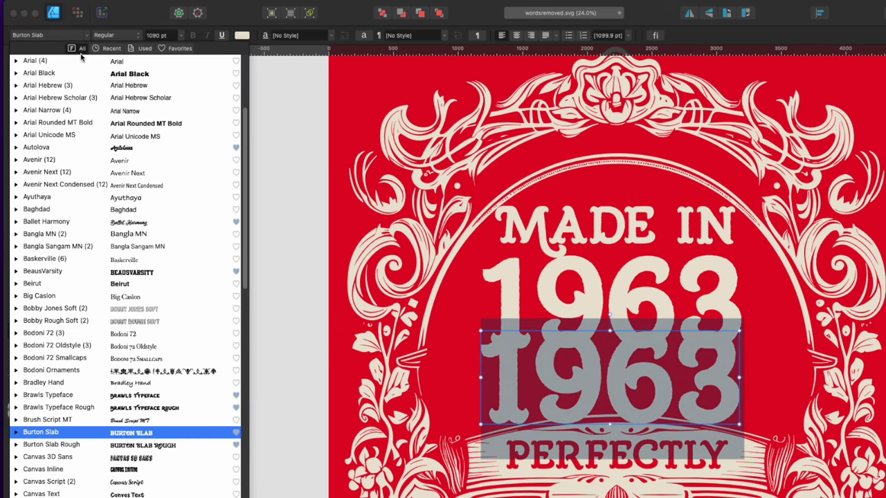
left_click(173, 49)
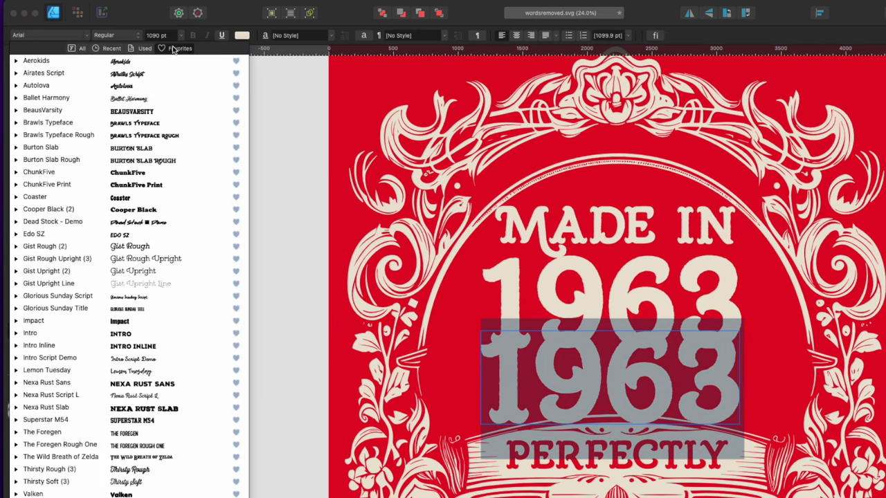
left_click(128, 97)
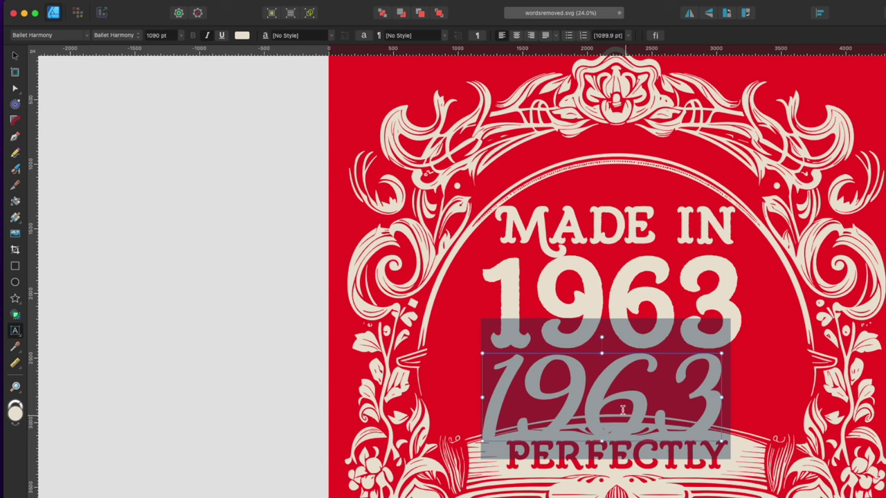
type("Aged")
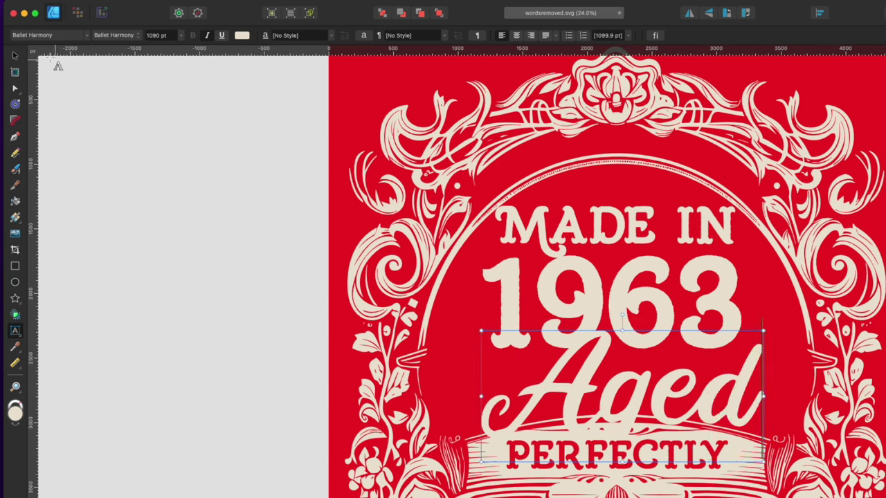
left_click(15, 55)
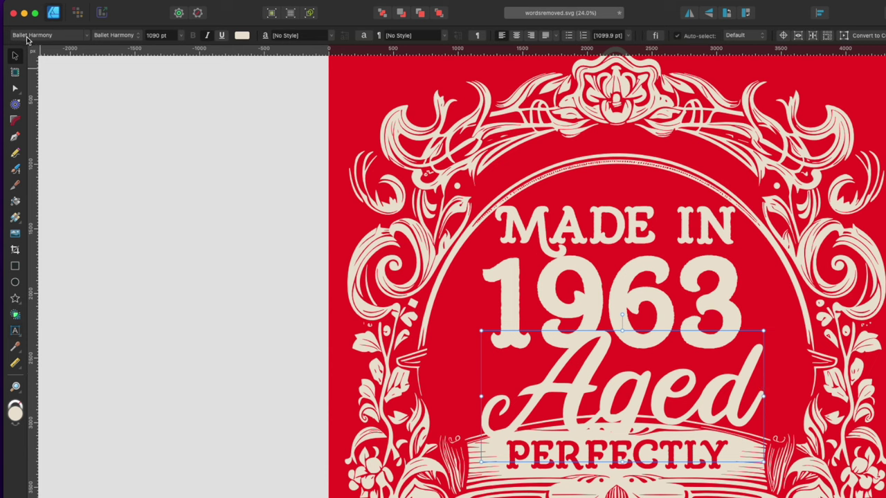
left_click_drag(763, 462, 668, 395)
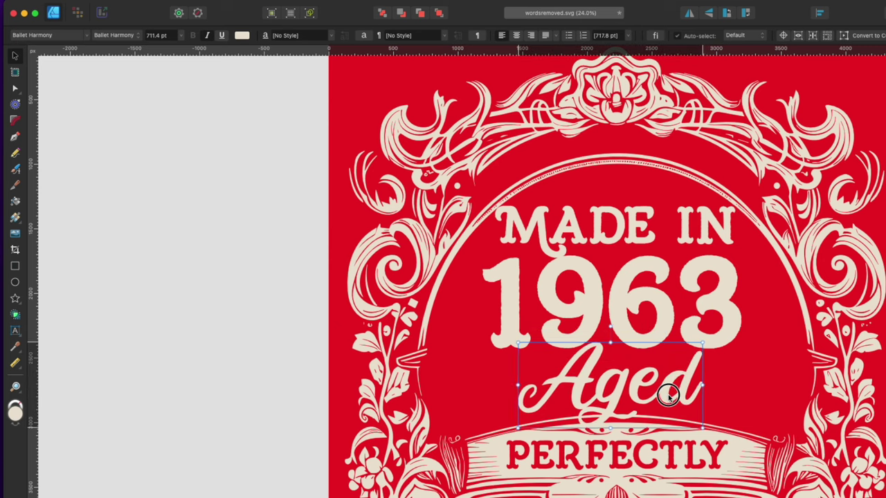
Step: Duplicate "MADE IN" to the left of "Aged" and reword the copy as "LIMITED" in The Foregen Rough One font
left_click(561, 213)
left_click_drag(589, 224, 515, 374)
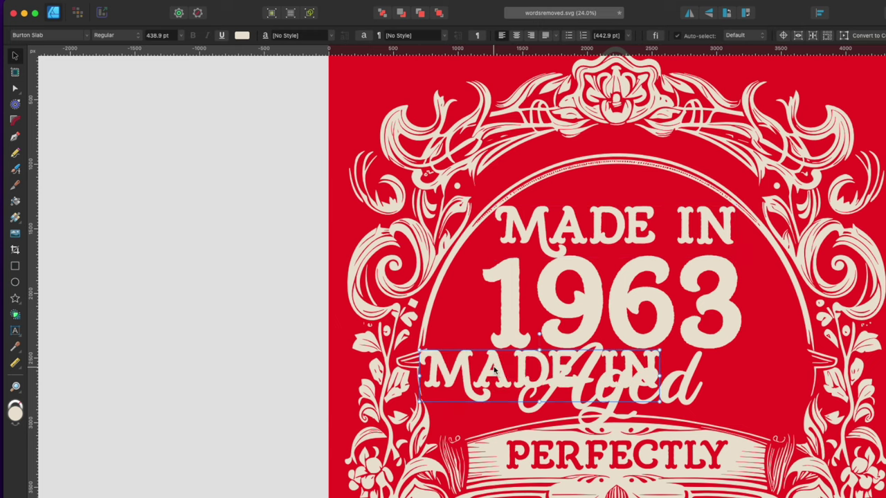
triple_click(493, 367)
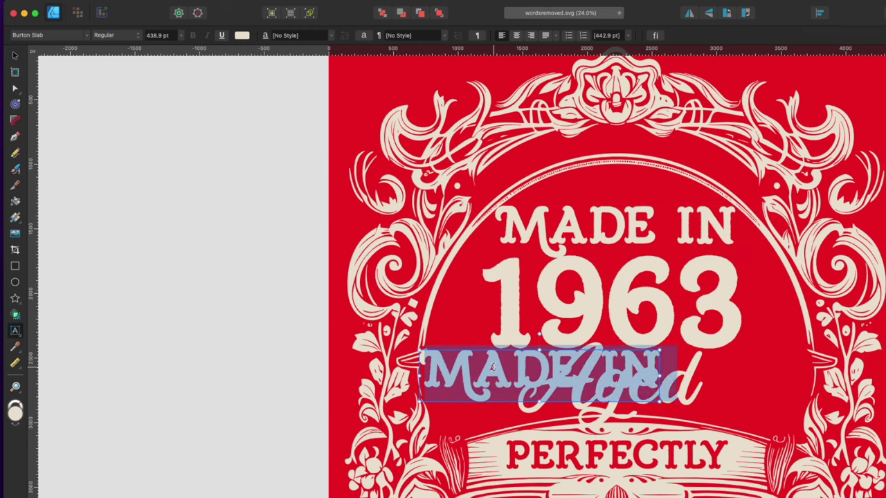
type("LIMI")
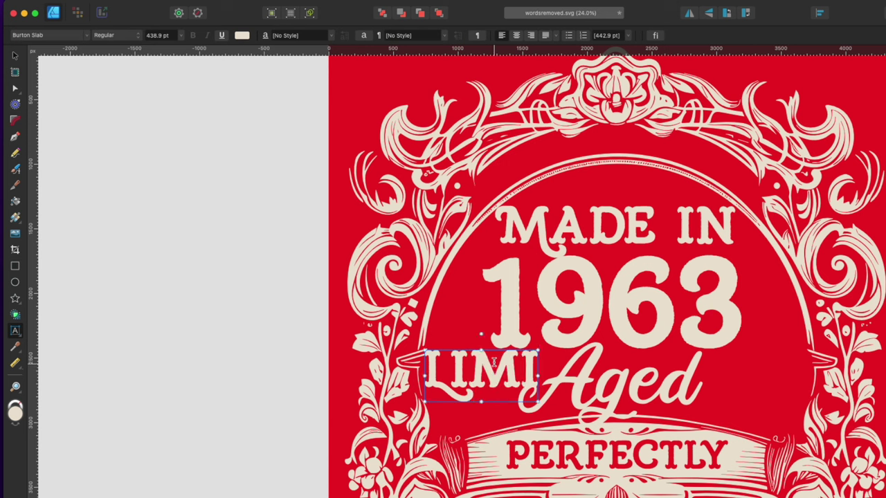
triple_click(493, 367)
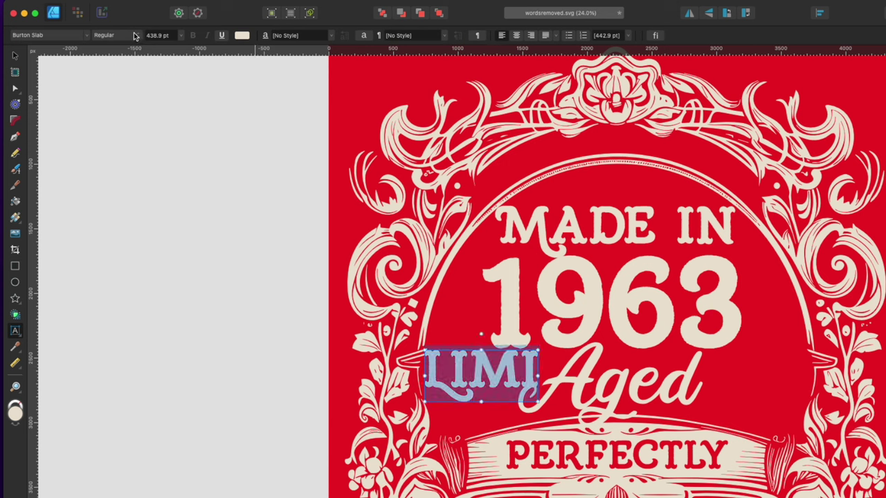
left_click(87, 35)
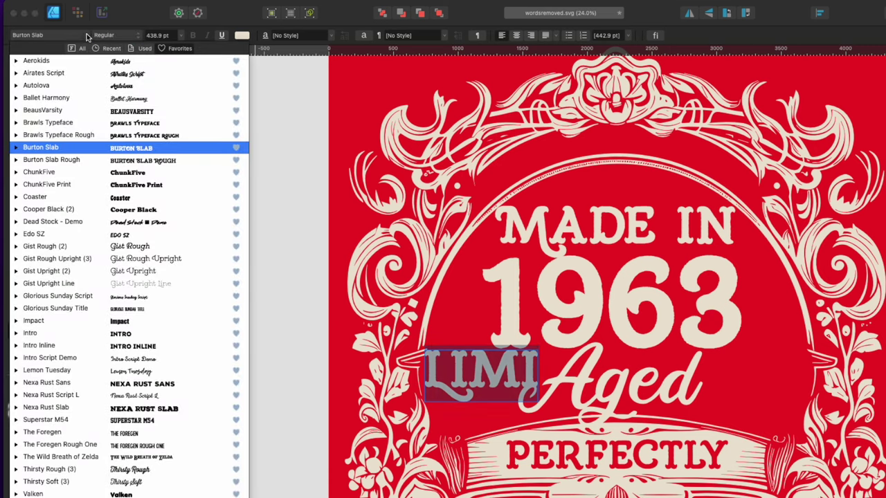
left_click(136, 447)
left_click(493, 372)
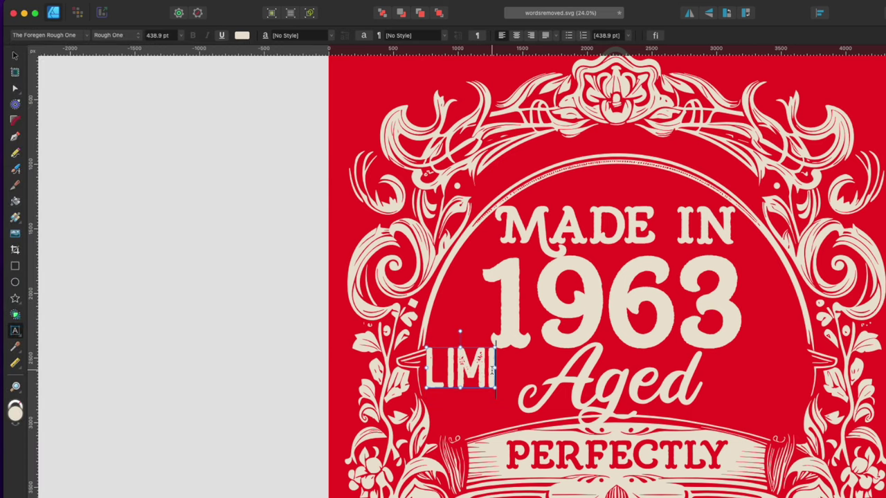
type("TED")
key("Escape")
Step: Shrink "LIMITED" to about 205 pt left of "Aged" and add "EDITION" as its second line
left_click_drag(565, 389, 463, 374)
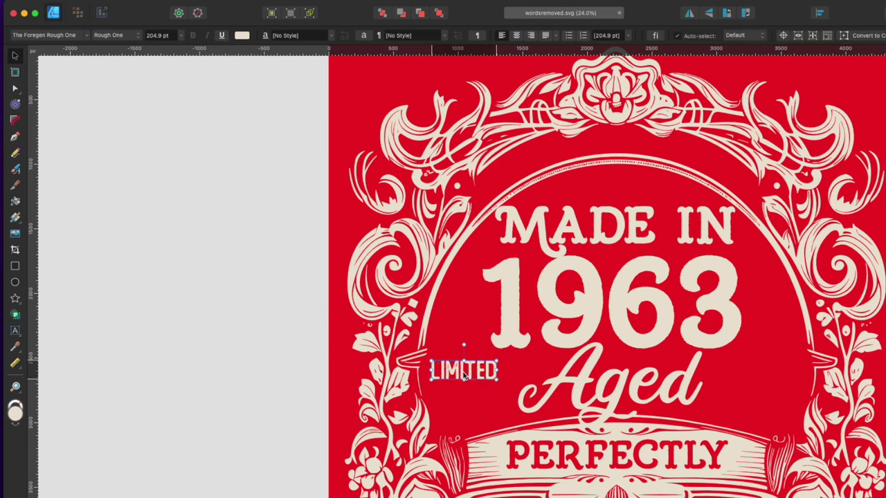
key("t")
type("EDITION")
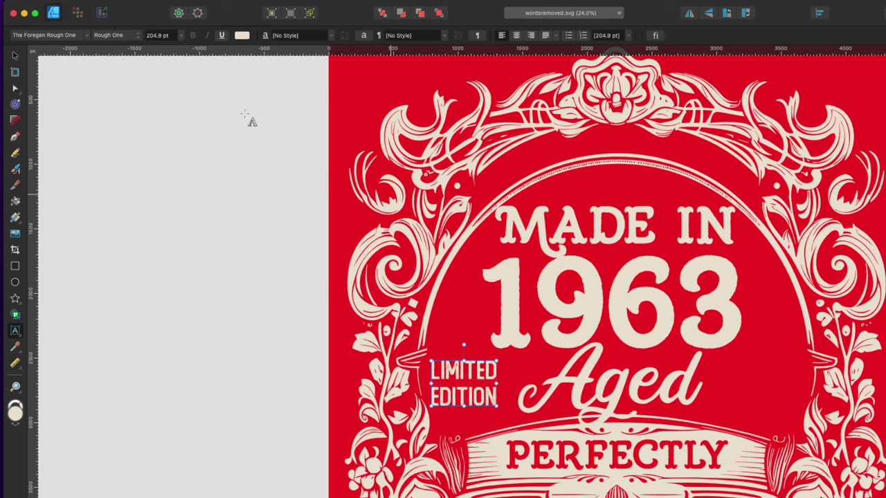
Step: Duplicate "LIMITED EDITION" to the right of "Aged", reword the copy as "ONE OF" over "A KIND" and nudge it slightly right
left_click(15, 57)
left_click_drag(472, 374, 767, 379)
double_click(766, 379)
key("super+a")
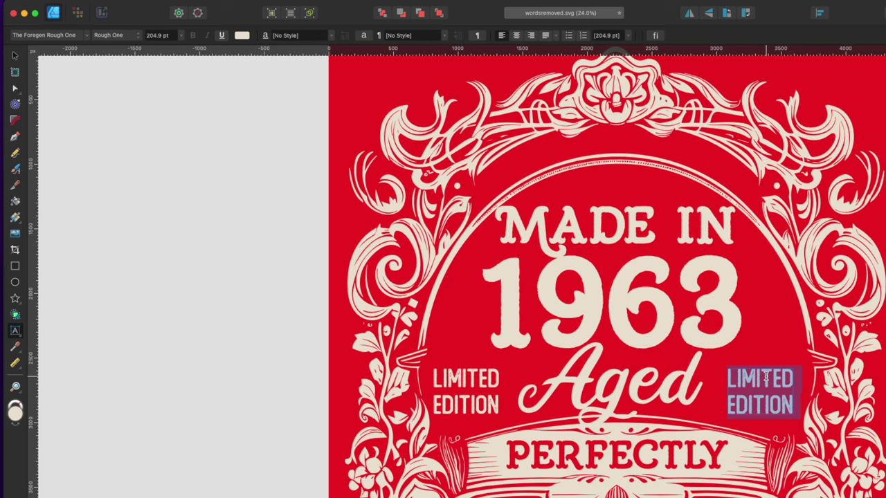
type("ONE OF")
key("Return")
type("AKIN")
key("BackSpace")
key("BackSpace")
key("BackSpace")
type("KIND")
key("Escape")
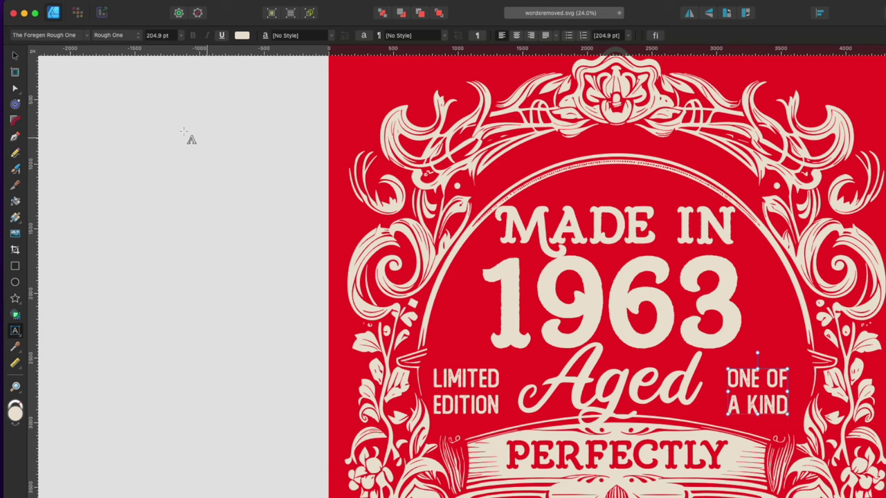
left_click(15, 55)
left_click_drag(764, 391, 771, 390)
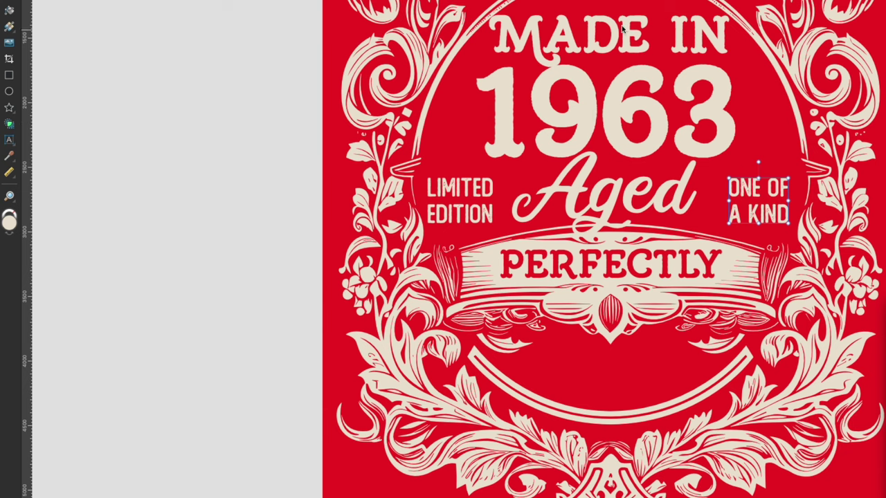
Step: Duplicate "MADE IN" below the banner, reword the copy as "ORIGINAL" and shrink it to about 264 pt, centered inside the lower arc
left_click_drag(625, 47, 637, 356)
double_click(638, 356)
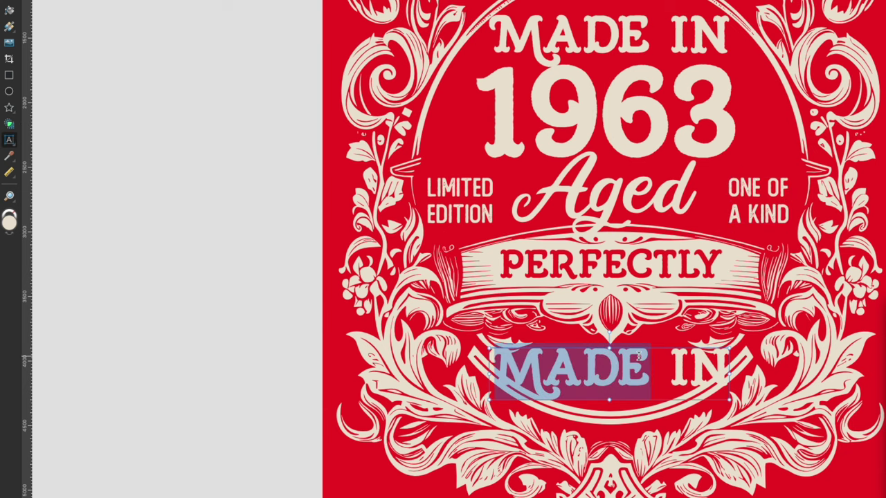
key("ctrl+a")
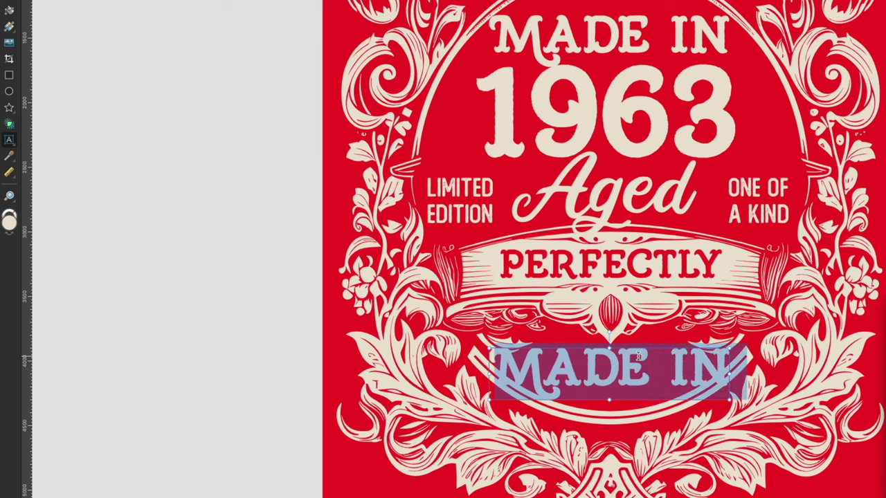
type("ORIGINAL")
key("Escape")
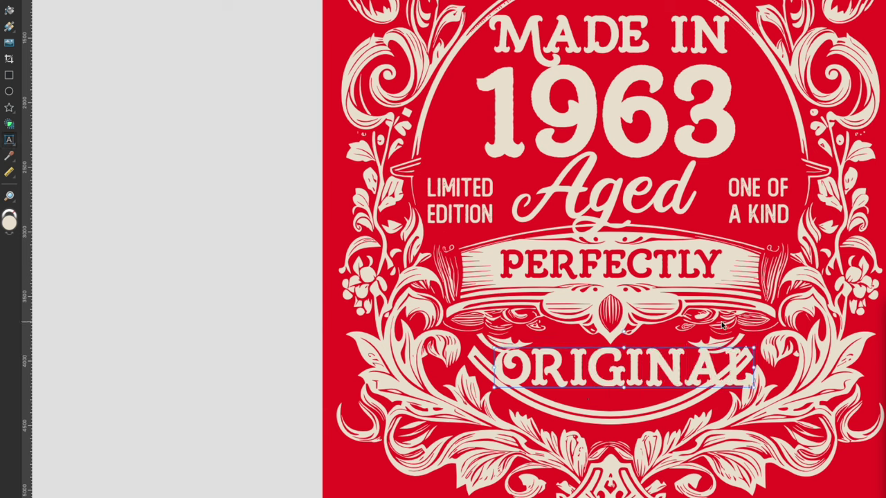
left_click_drag(753, 386, 682, 365)
left_click_drag(618, 357, 623, 357)
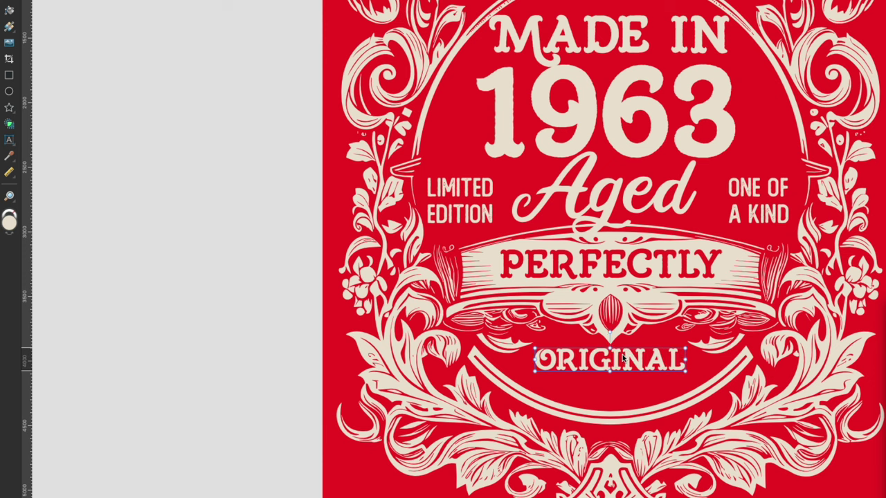
Step: Duplicate "ORIGINAL" directly below itself, reword the copy as "PARTS" and center it under "ORIGINAL"
left_click_drag(625, 360, 627, 389)
double_click(627, 390)
type("PARTS")
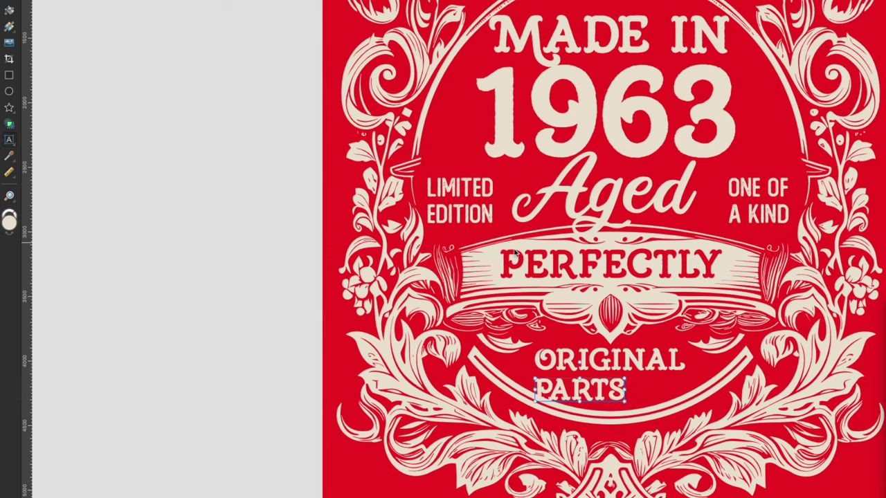
left_click_drag(604, 375, 630, 385)
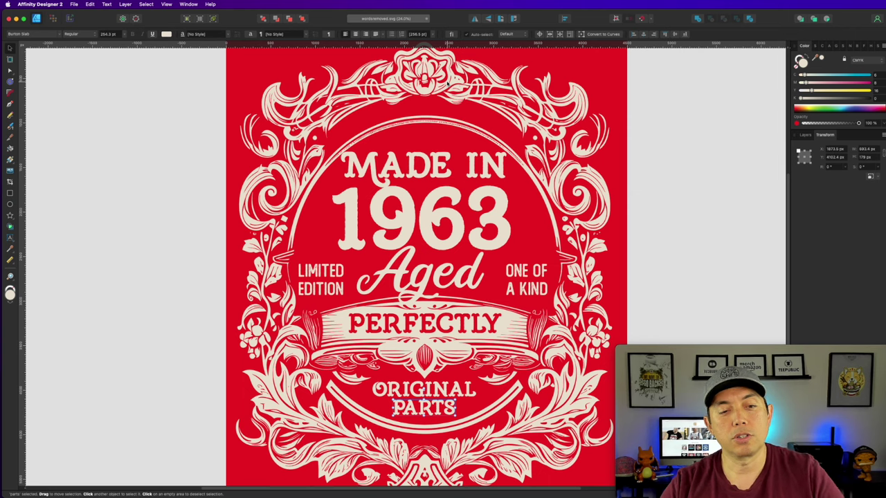
left_click(204, 95)
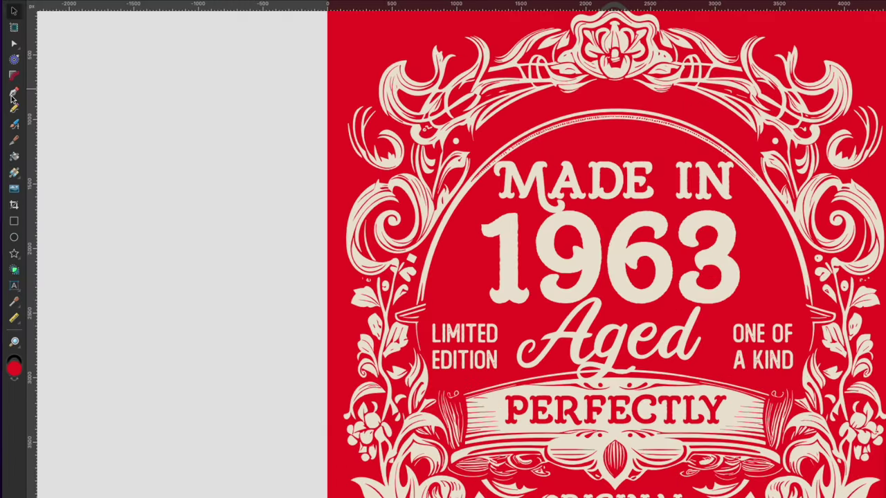
Step: Draw a curve about 363 × 819 px inside the arch left of "1963" with the Pen tool and give it a cream 29 pt stroke
left_click(14, 95)
left_click_drag(450, 302, 443, 394)
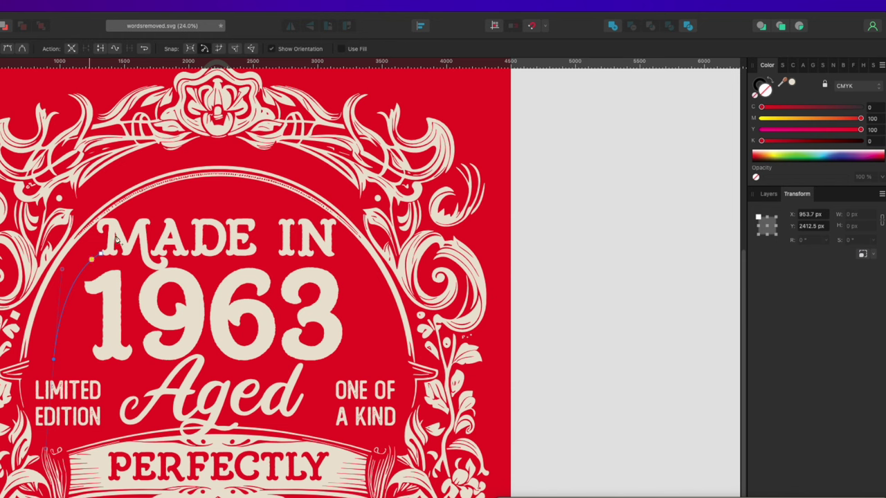
left_click(757, 84)
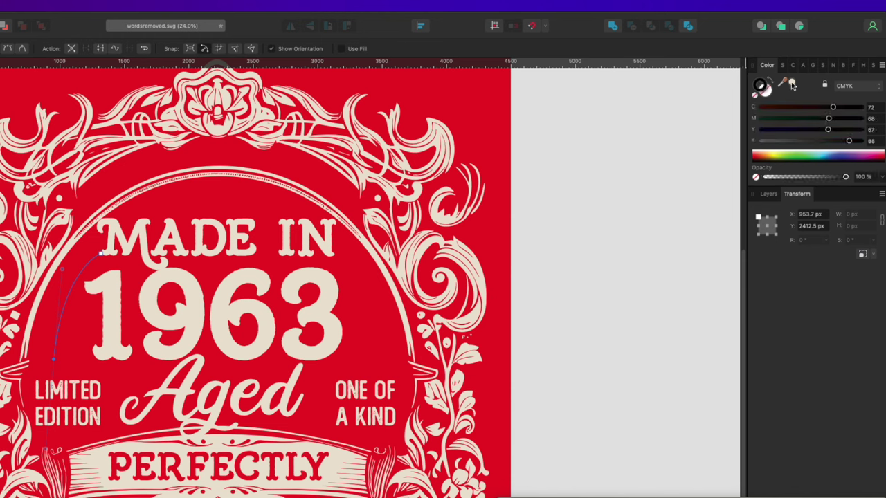
left_click(792, 83)
left_click(782, 65)
mouse_move(805, 101)
left_mouse_down()
mouse_move(796, 96)
mouse_move(823, 97)
left_mouse_up()
key("v")
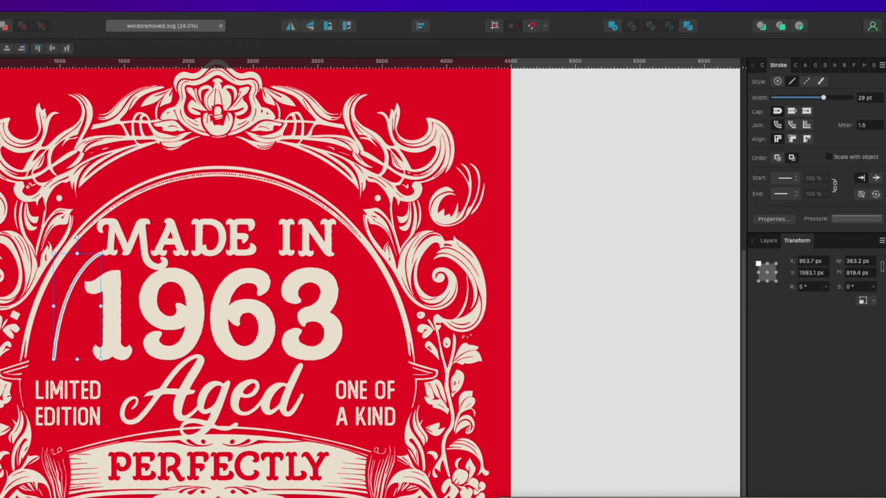
Step: Reshape the curve left of "1963" to follow the arch by adding a middle node, moving its lower end outward and raising its upper end
scroll(67, 313, "up", 5)
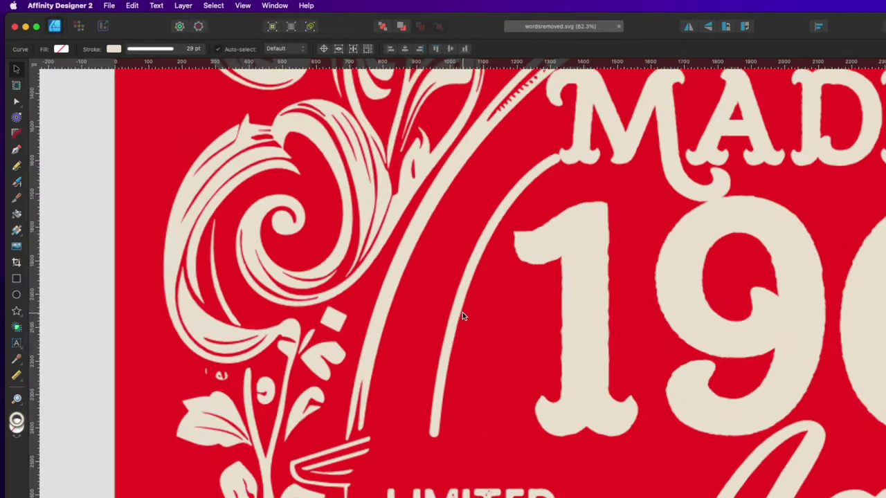
left_click(462, 307)
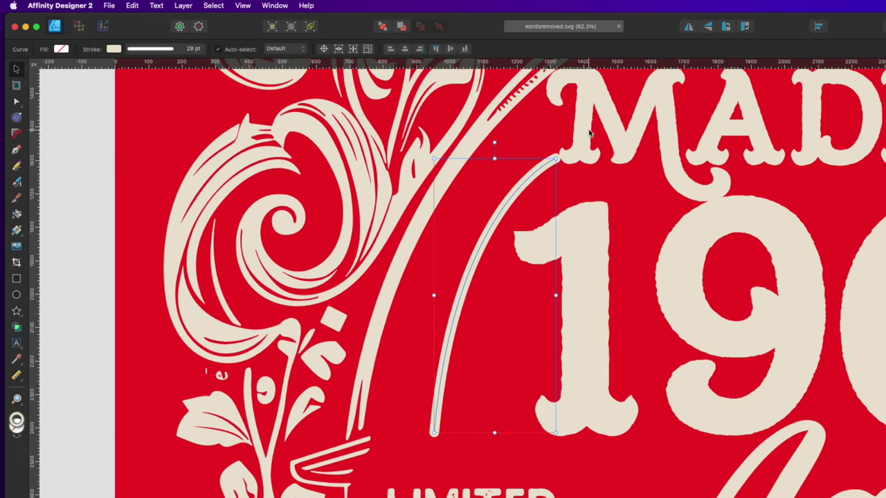
left_click(17, 102)
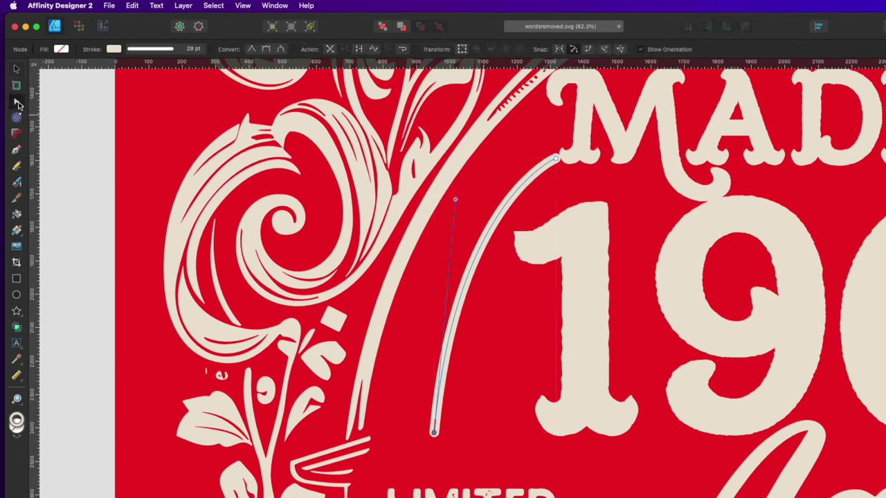
left_click(470, 272)
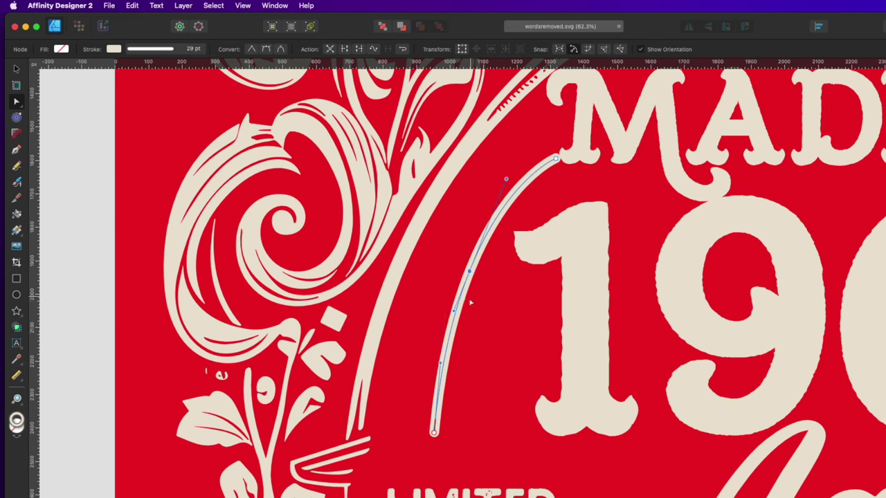
left_click_drag(433, 434, 426, 434)
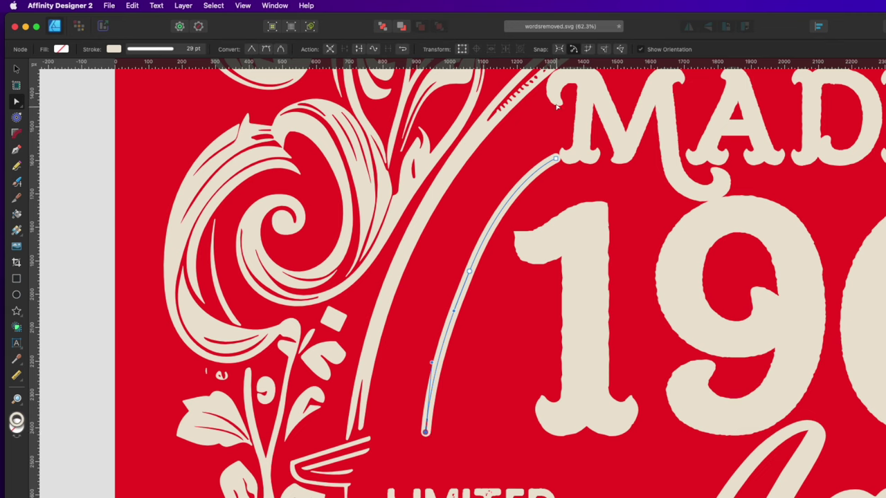
left_click_drag(557, 160, 556, 135)
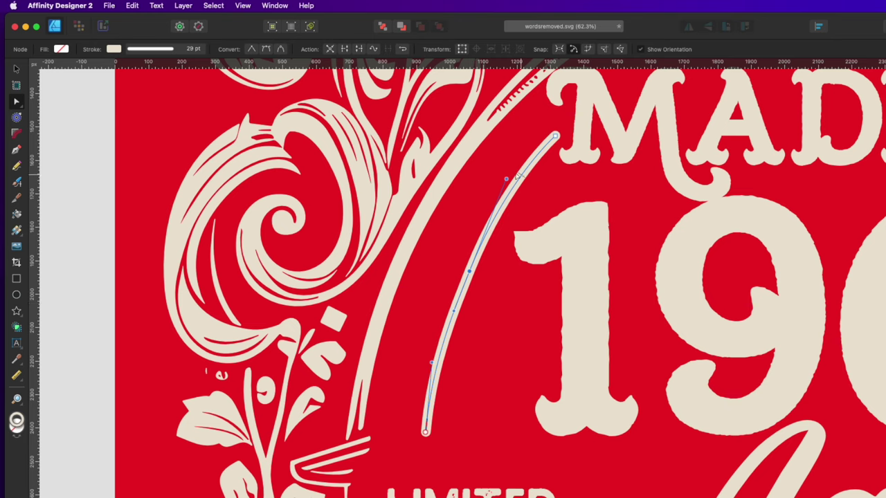
left_click(512, 178)
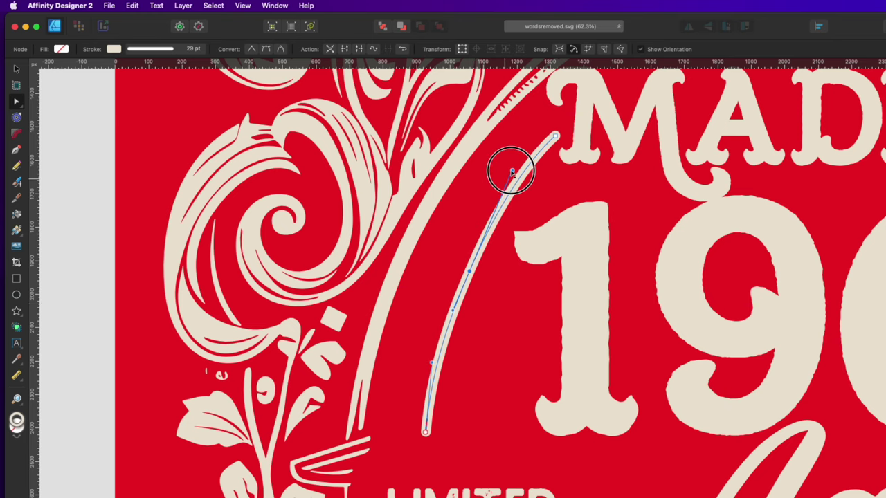
left_click(460, 267)
Step: Smooth the lower half of the curve left of "1963" by adjusting the direction handles of its end and middle nodes
scroll(460, 267, "down", 3)
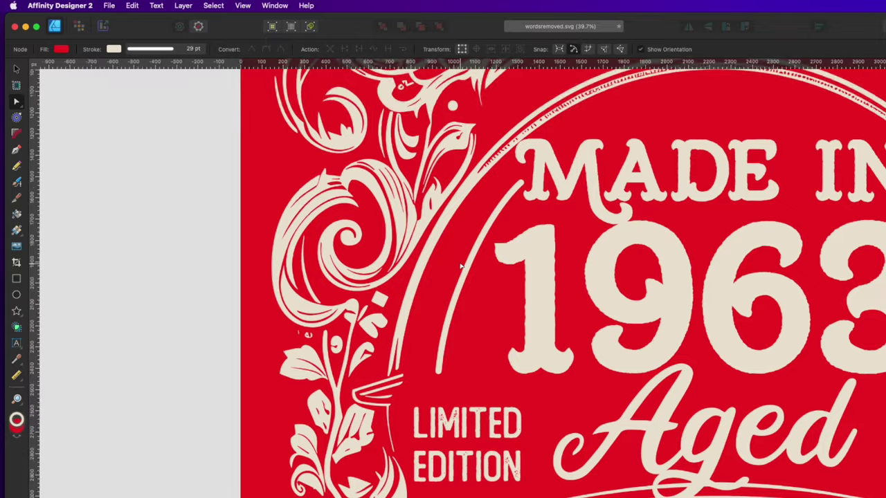
scroll(467, 286, "up", 3)
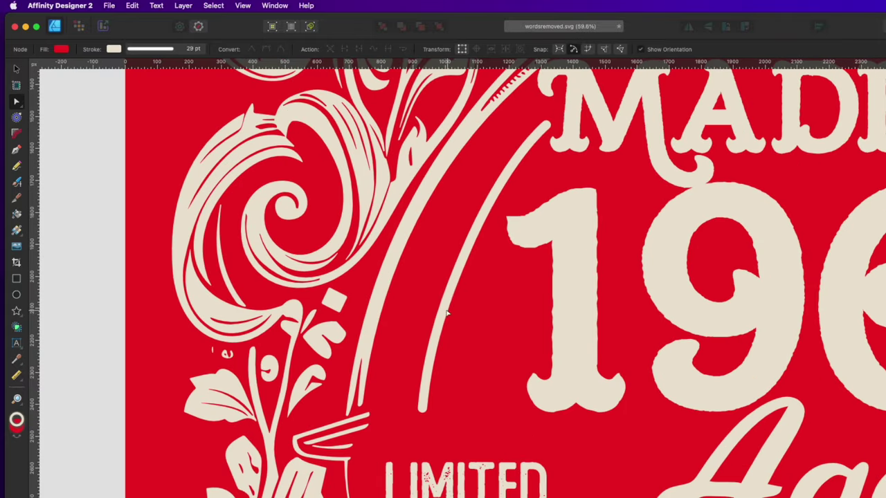
left_click(442, 344)
left_click(423, 408)
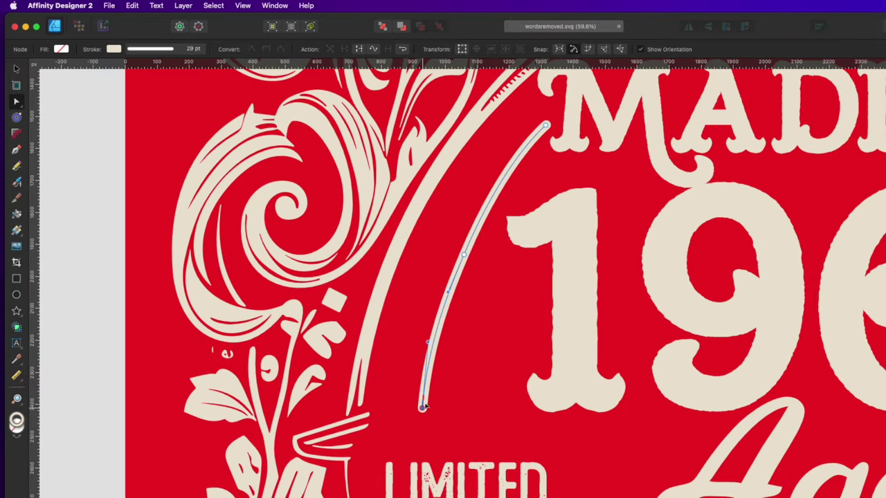
left_click(430, 359)
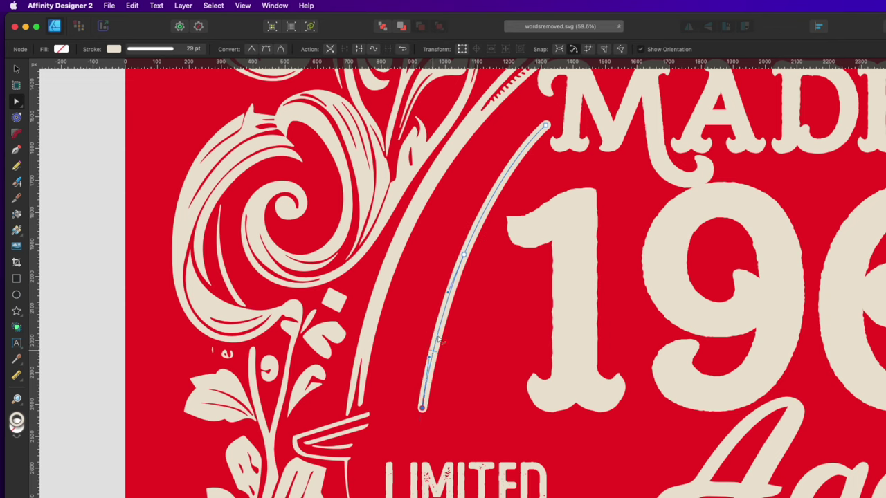
left_click_drag(449, 296, 422, 396)
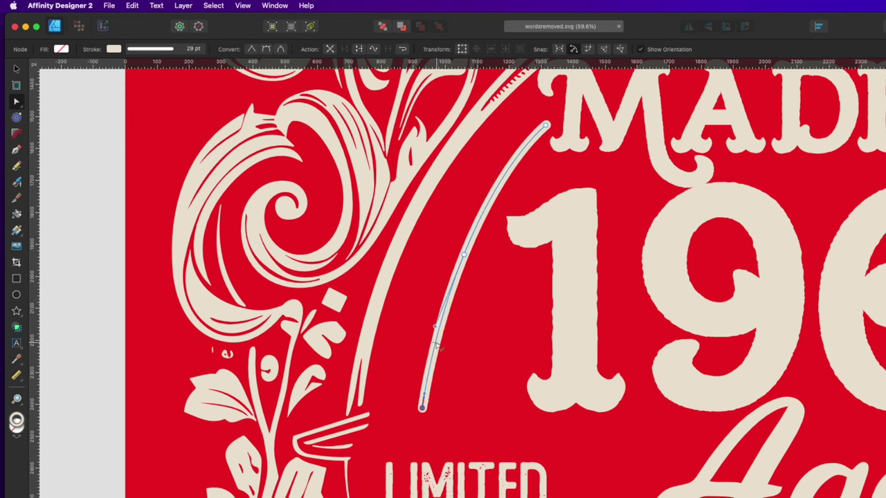
left_click_drag(436, 330, 429, 339)
left_click(462, 253)
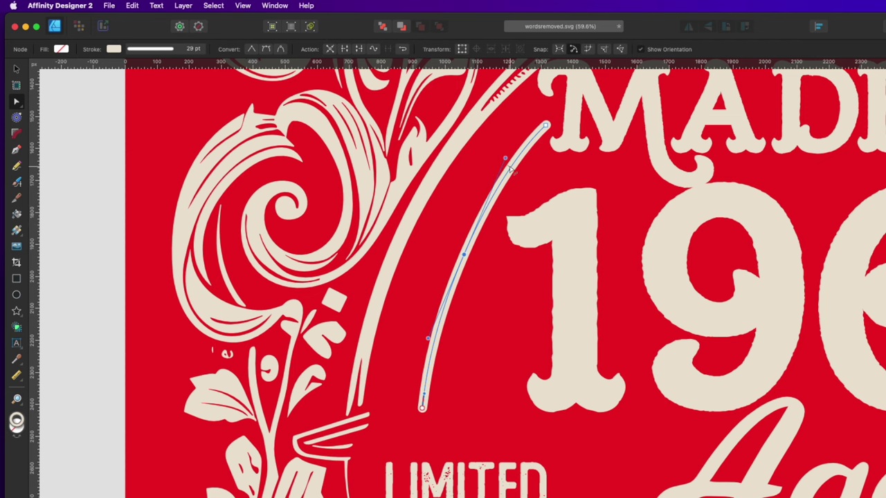
key("Escape")
scroll(430, 267, "down", 5)
Step: Duplicate the curve to the right of "1963", flip the copy horizontally and place it symmetrically inside the arch
key("v")
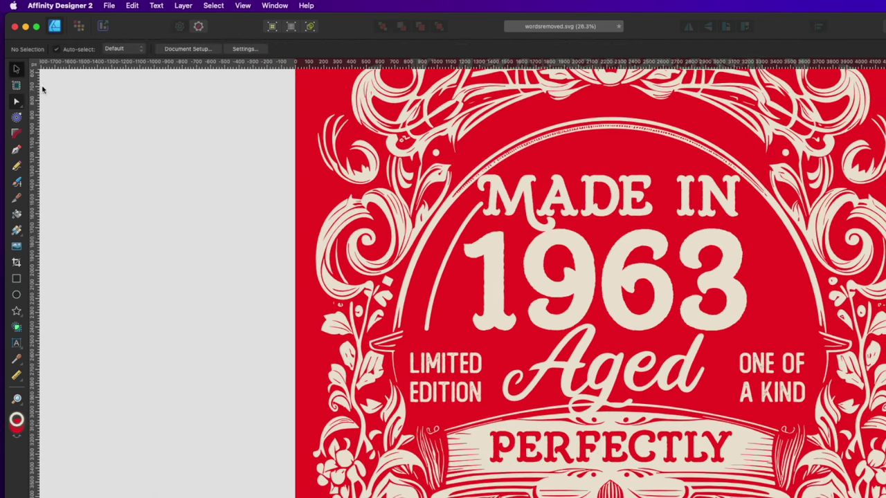
left_click(458, 238)
scroll(453, 246, "up", 3)
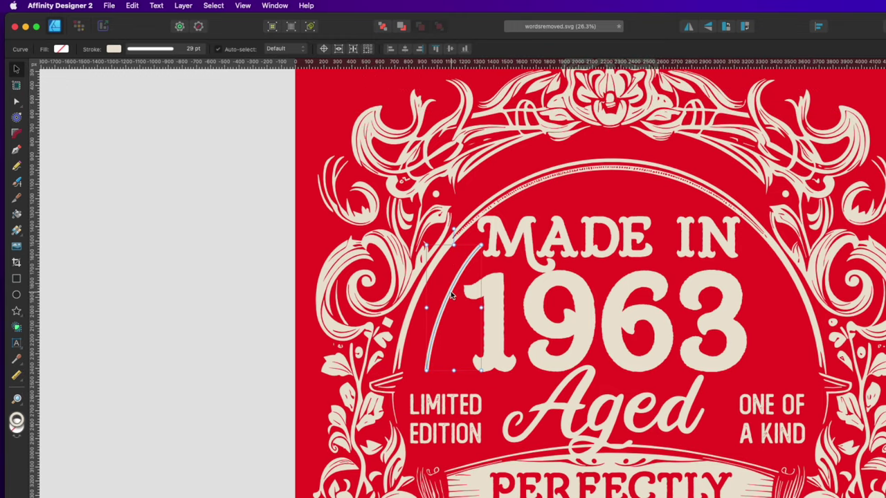
left_click_drag(450, 291, 775, 292)
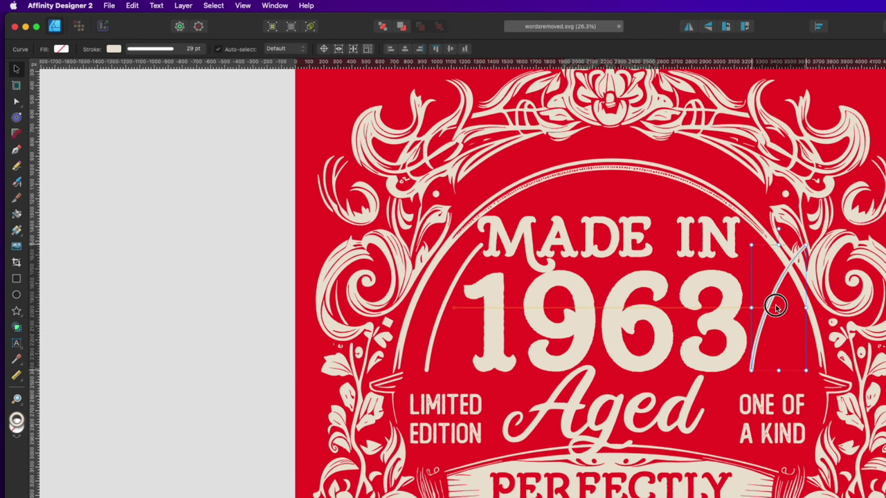
left_click(689, 28)
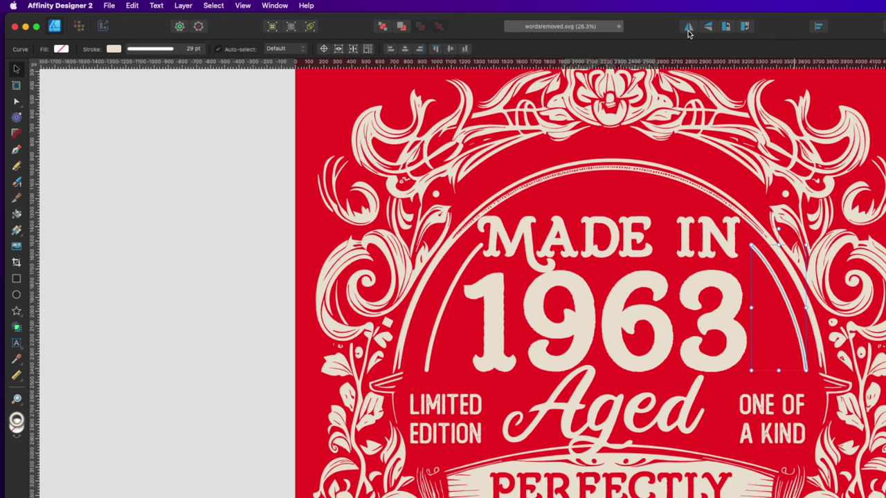
left_click_drag(788, 291, 766, 291)
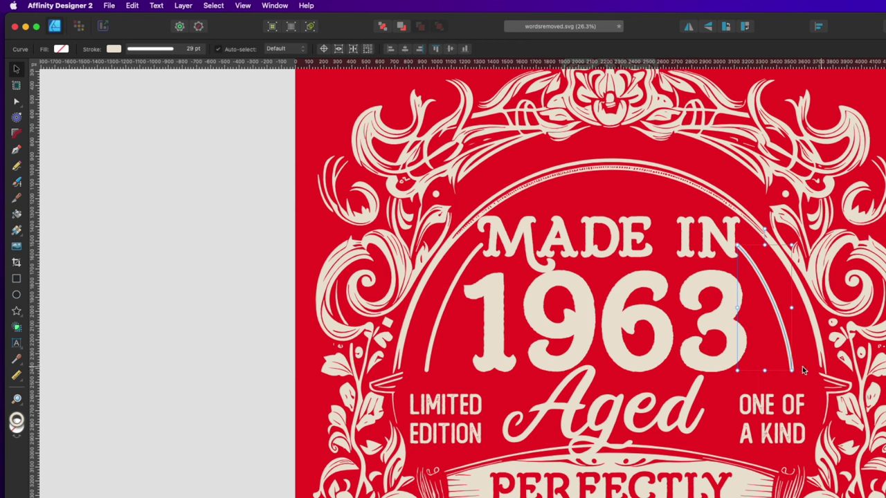
left_click_drag(776, 310, 778, 306)
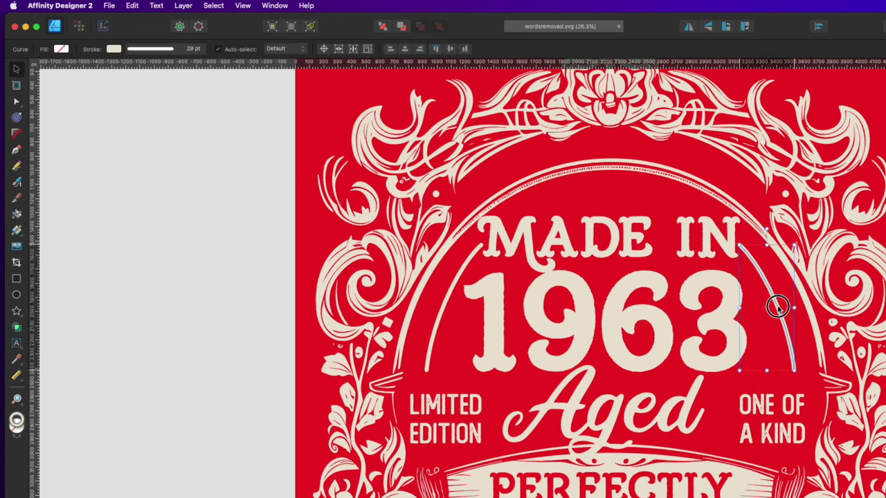
left_click(215, 237)
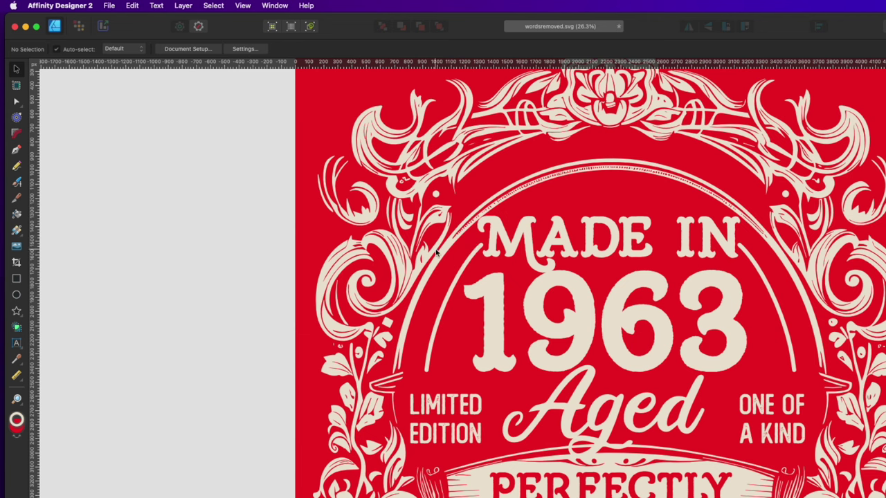
Step: Draw a cream-filled circle about 235 px across with no stroke and center it between the arch and "MADE IN"
left_click(16, 296)
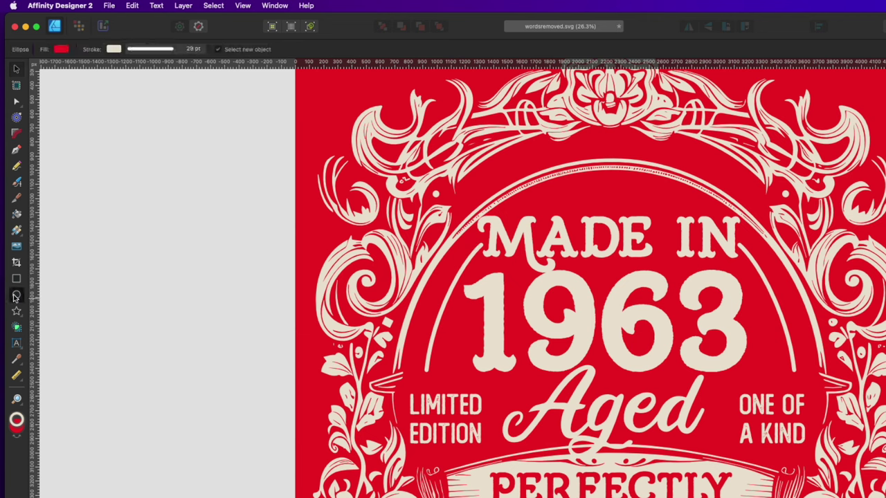
left_click_drag(602, 178, 636, 211)
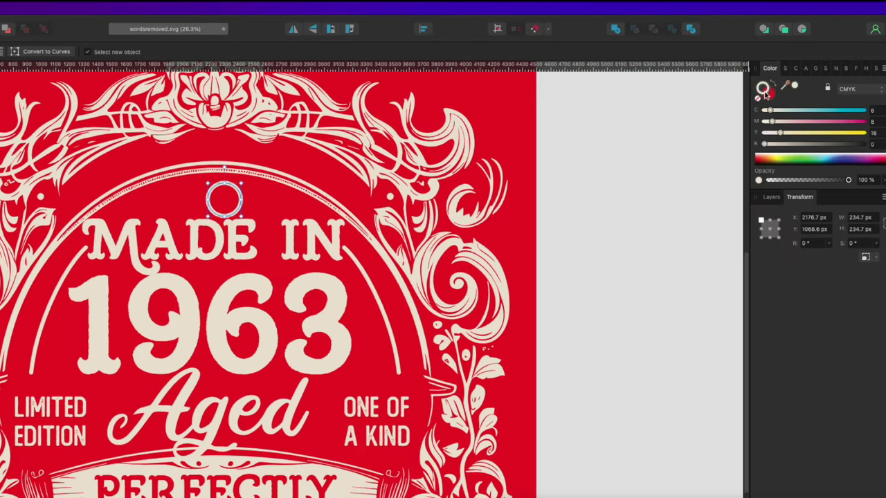
left_click(763, 93)
left_click(759, 99)
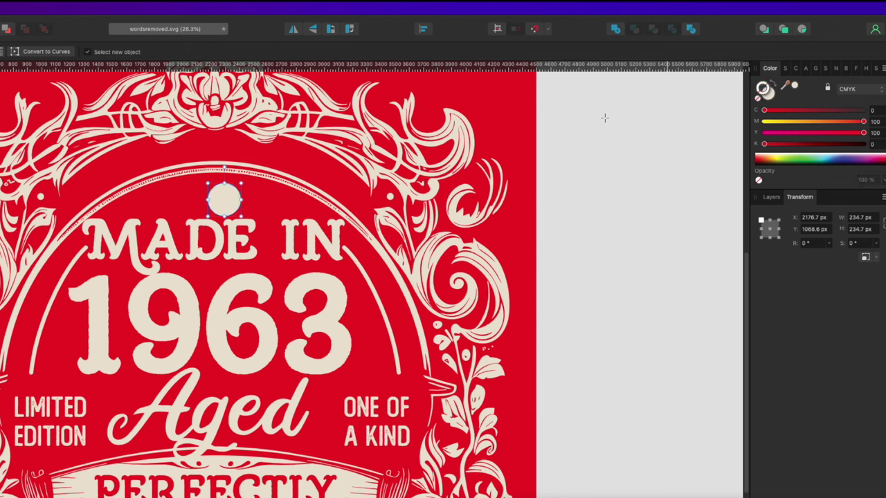
key("Escape")
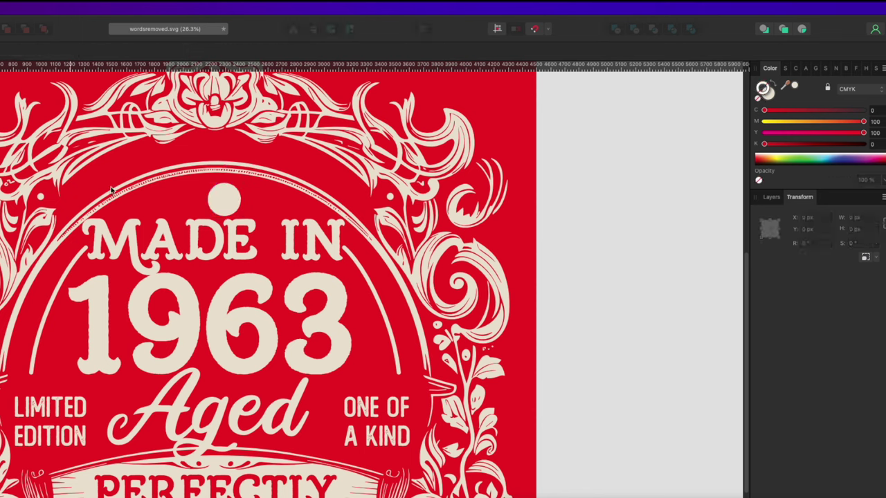
left_click_drag(229, 200, 223, 196)
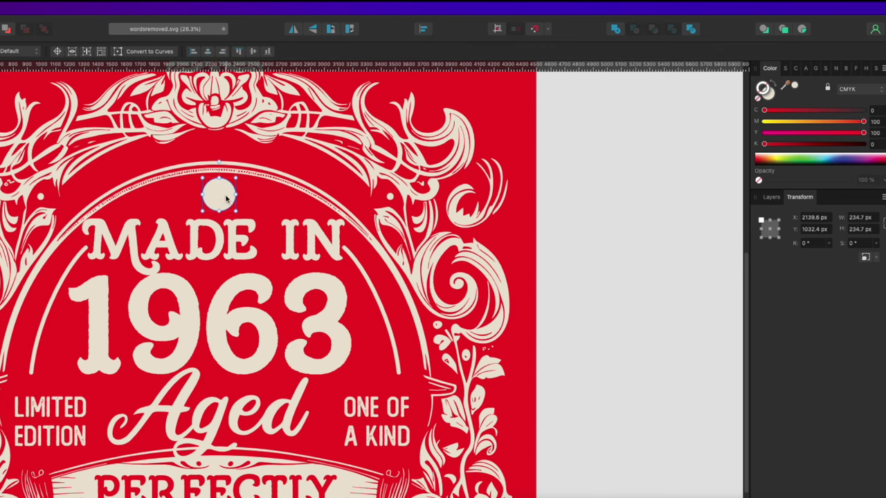
Step: Add two progressively smaller copies of the cream circle to the left of the large circle, above "MADE IN"
left_click_drag(222, 199, 182, 201)
left_click_drag(427, 209, 405, 194)
left_click(368, 200)
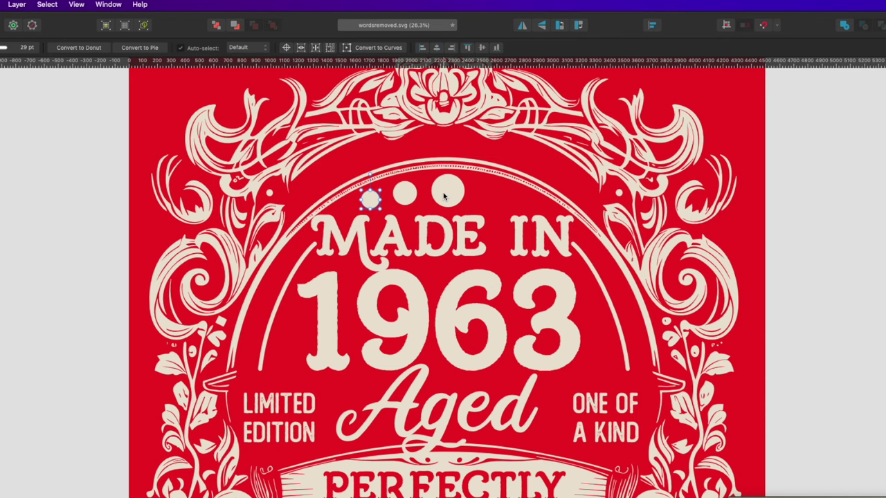
Step: Duplicate the three circles, flip the copies horizontally to complete a symmetrical row above "MADE IN", and delete the extra large circle
left_click(407, 197, "shift")
left_click(453, 193, "shift")
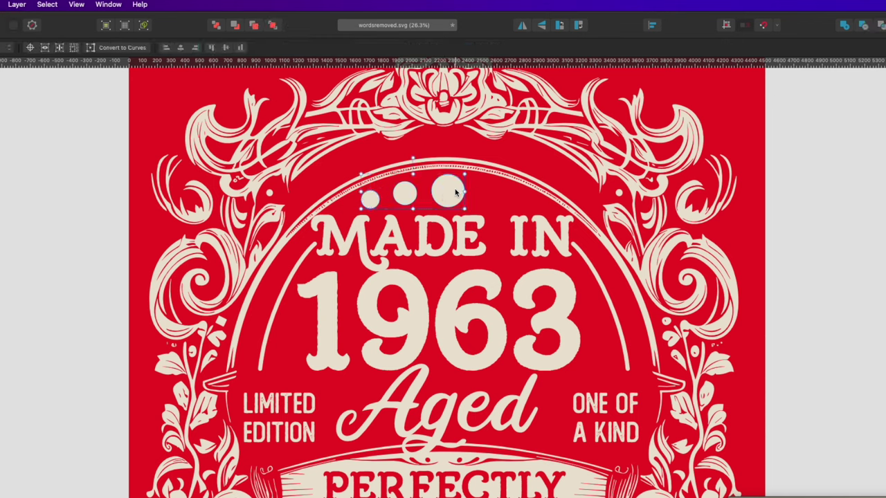
left_click_drag(454, 192, 580, 192)
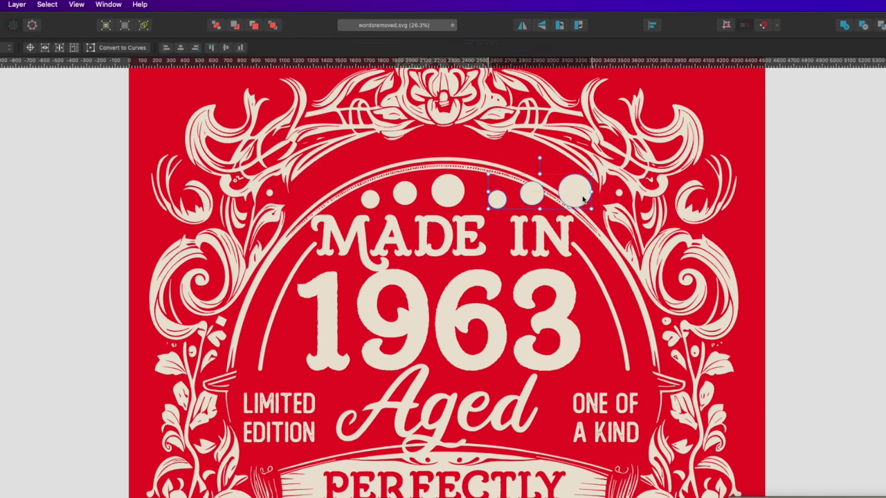
left_click(522, 26)
left_click_drag(504, 199, 447, 195)
left_click(450, 192)
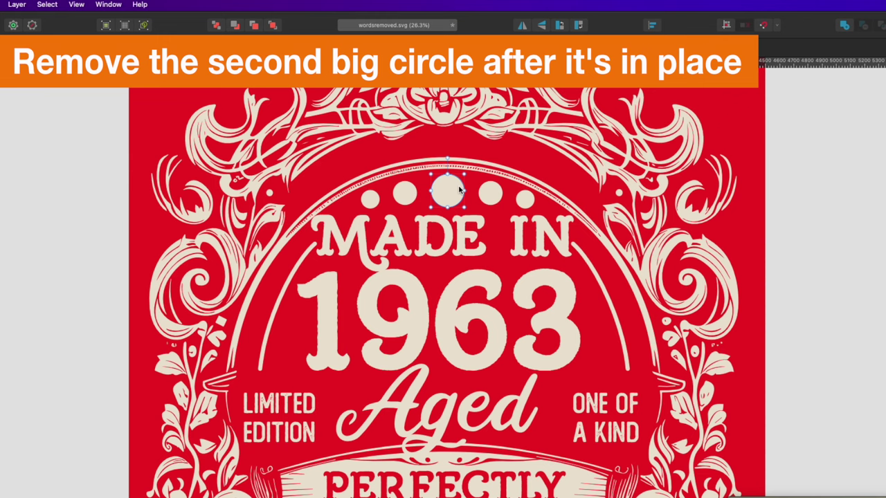
key("Delete")
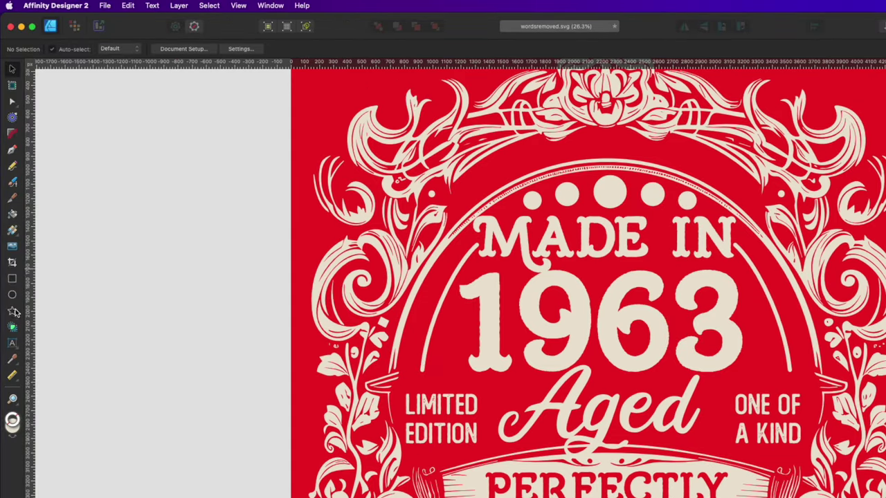
Step: Draw a cream-filled five-point star without a stroke and fit it between the top flower and the arch
left_click(12, 312)
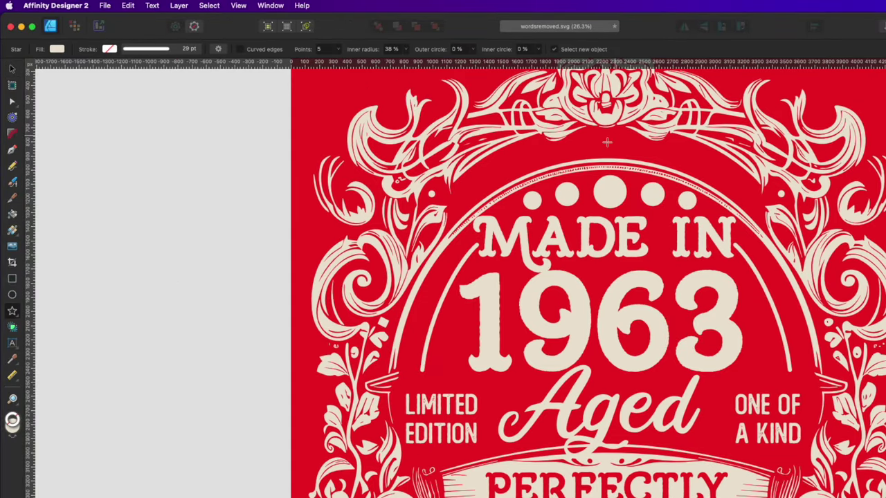
left_click_drag(601, 135, 642, 167)
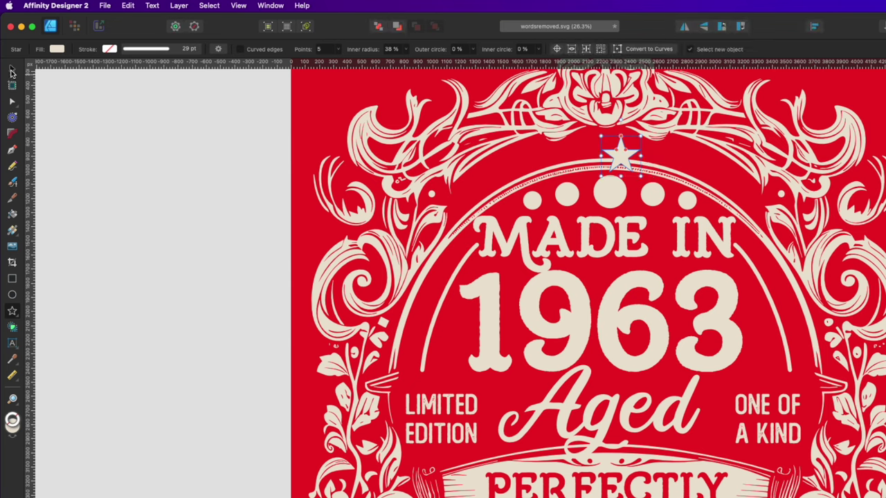
left_click(11, 72)
left_click_drag(638, 170, 622, 157)
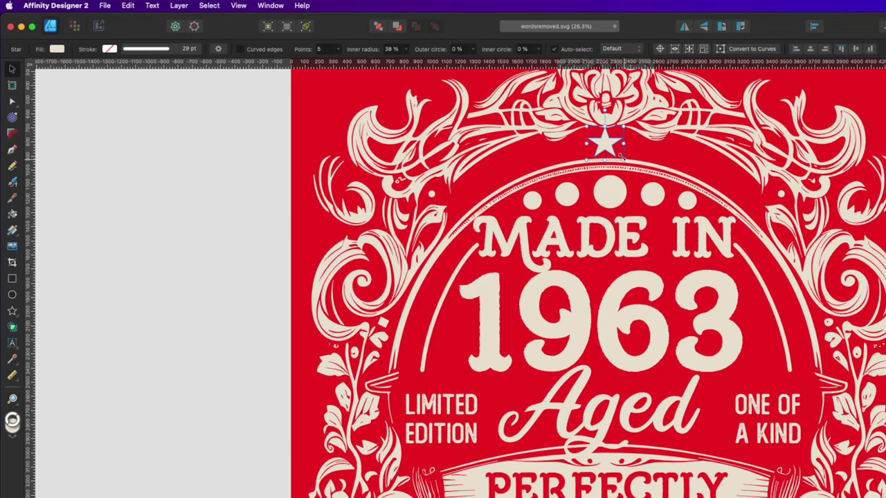
Step: Set the star's inner radius to 52 % to make it fuller
scroll(611, 151, "up", 10)
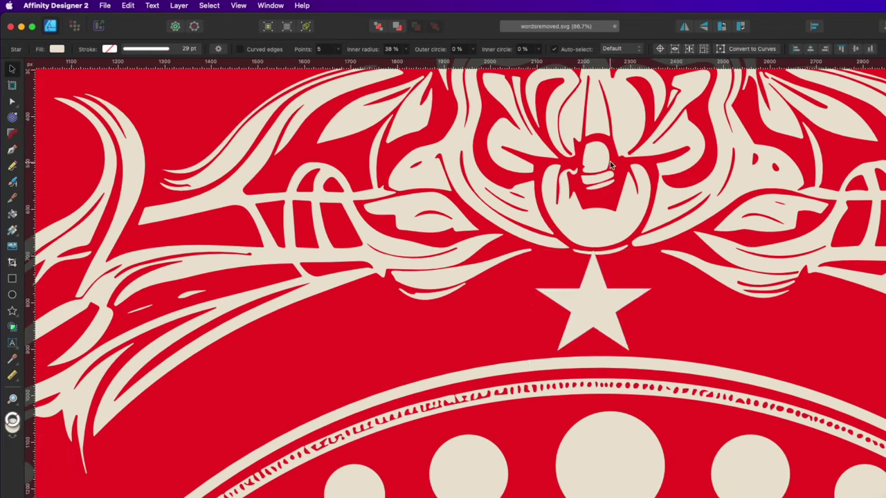
left_click(624, 331)
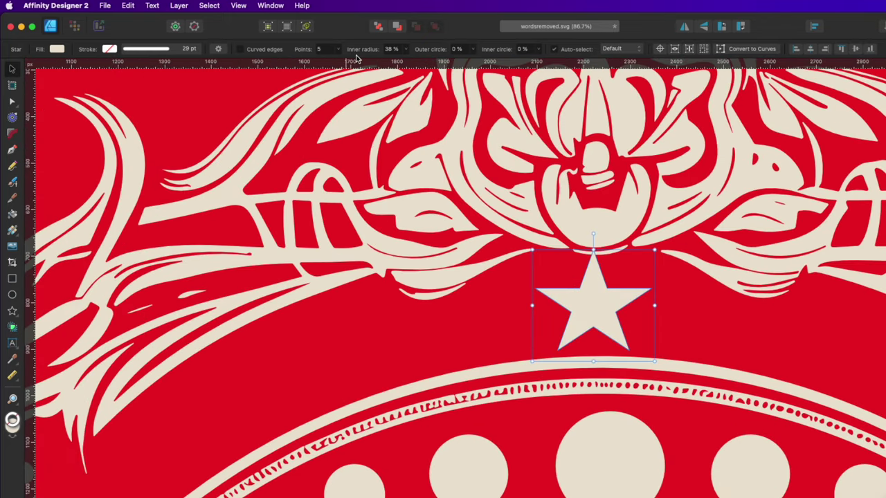
left_click(407, 53)
left_click_drag(403, 61, 420, 61)
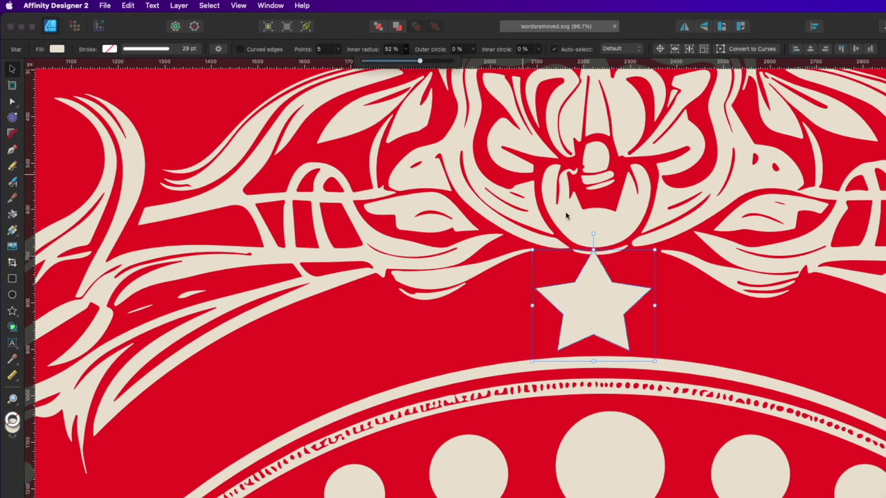
Step: Shrink the star from all four sides to about 232 px wide and center it between the flower and the arch
left_click(656, 307)
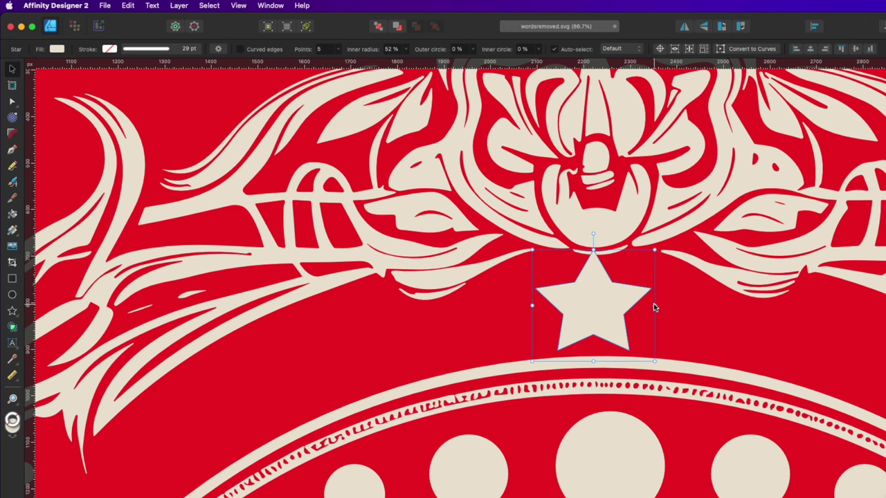
left_click(655, 306)
left_click_drag(654, 307, 649, 307)
left_click_drag(590, 251, 590, 259)
left_click_drag(534, 310, 542, 308)
left_click_drag(593, 360, 591, 353)
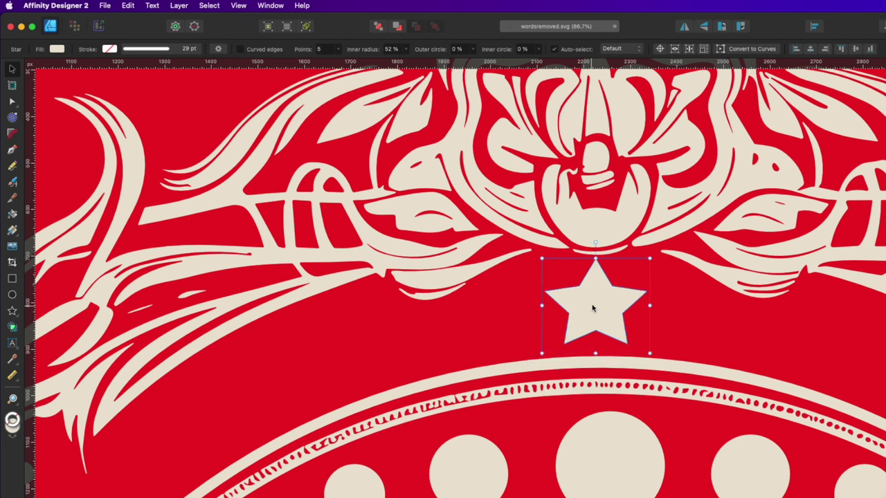
left_click_drag(589, 306, 593, 308)
Step: Place three copies of the star down the left side of the arch, each tilted to follow its curve
scroll(593, 311, "down", 6)
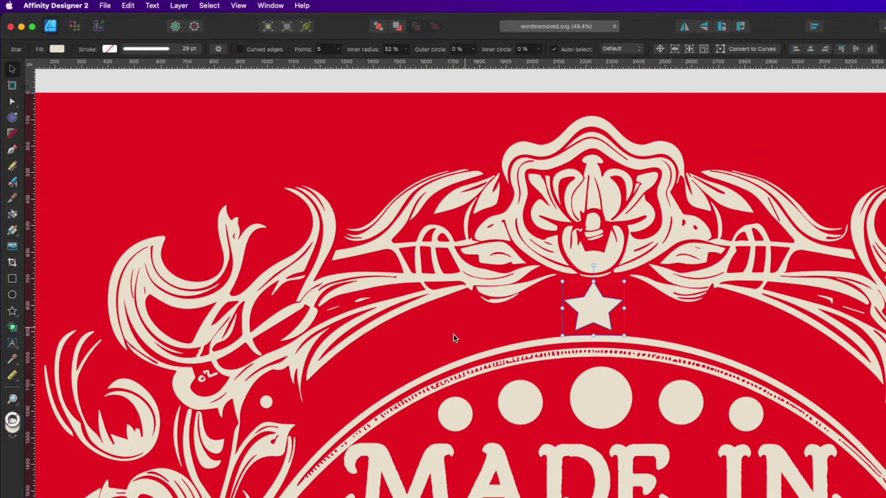
left_click_drag(592, 317, 506, 322)
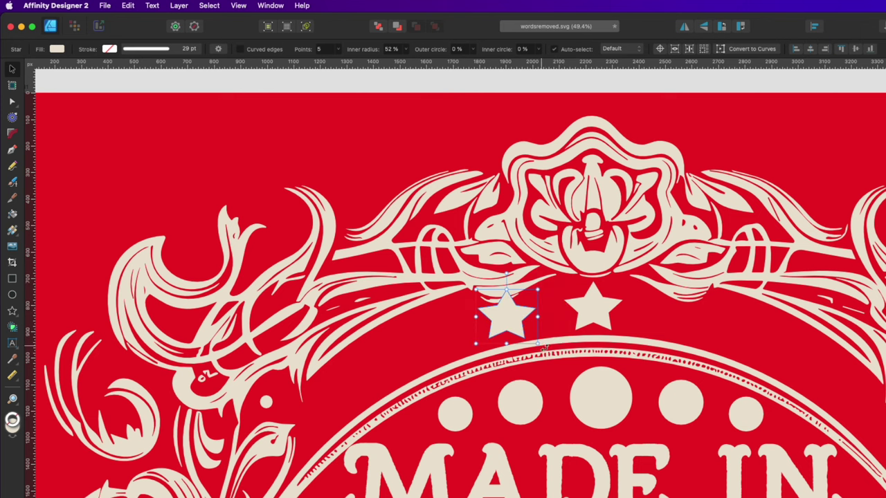
left_click_drag(542, 344, 547, 341)
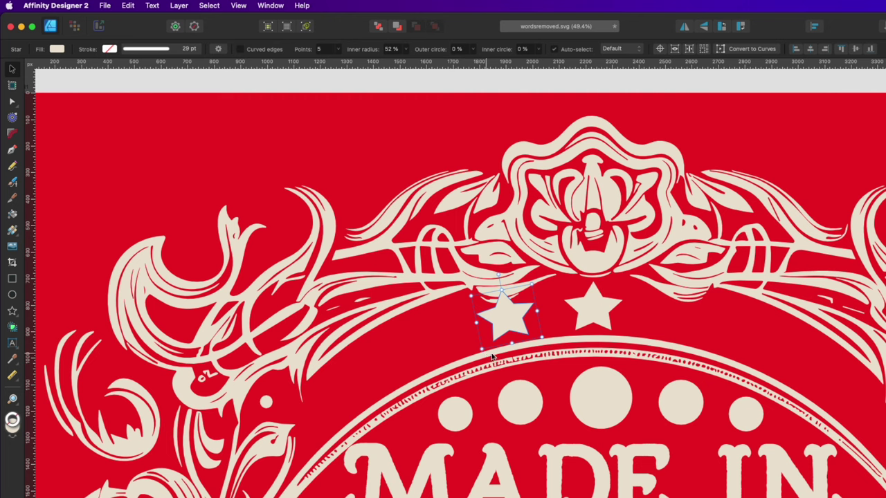
left_click_drag(506, 322, 476, 328)
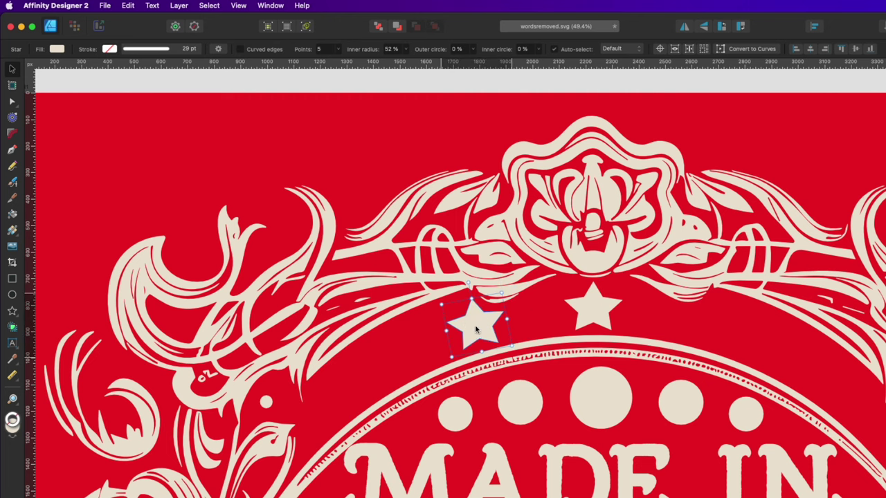
left_click_drag(517, 348, 338, 396)
left_click(398, 356)
left_click_drag(402, 356, 408, 349)
left_click_drag(478, 323, 491, 316)
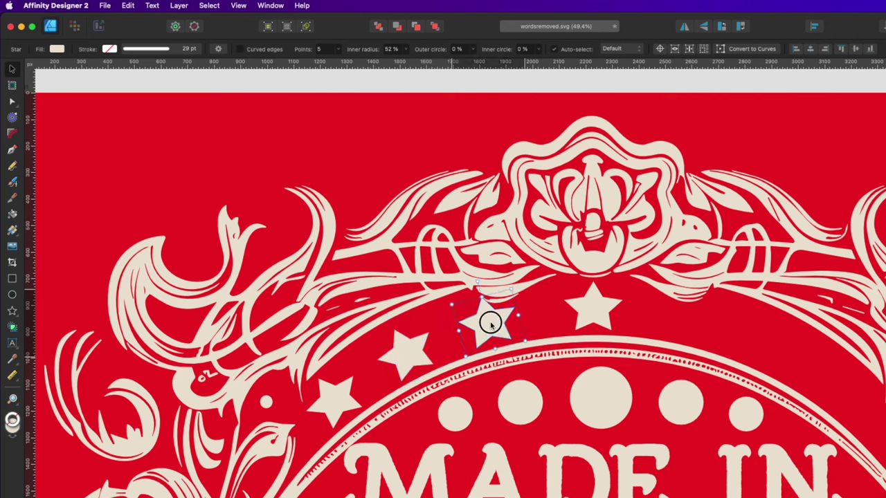
Step: Fine-tune the position and tilt of the left-hand stars so they are evenly spaced along the arch
left_click(599, 305)
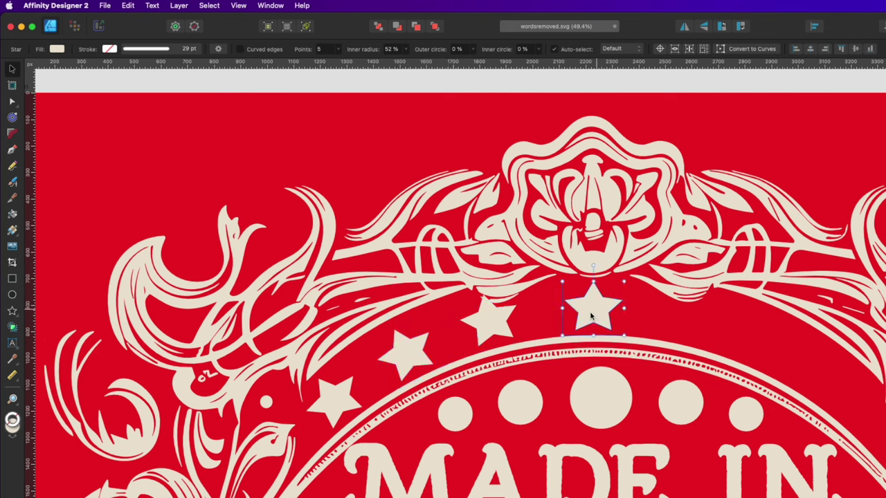
left_click_drag(483, 328, 491, 320)
left_click(406, 351)
left_click_drag(406, 351, 471, 350)
left_click(499, 319)
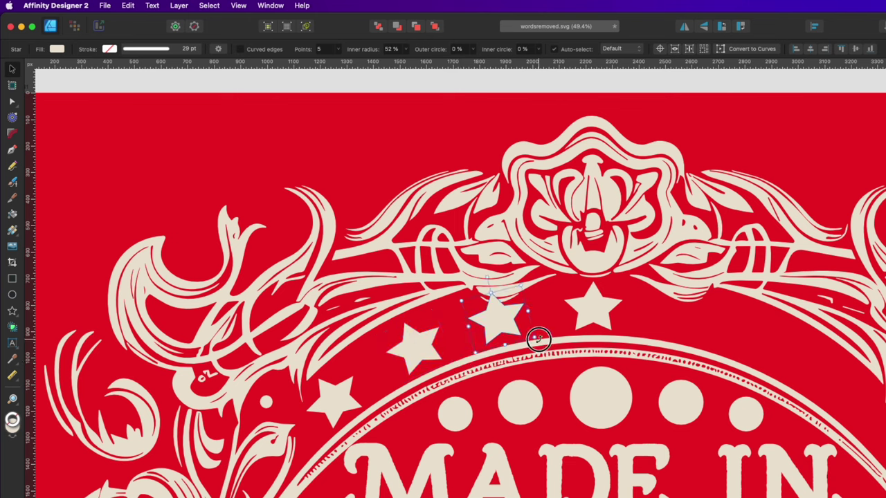
left_click_drag(536, 340, 539, 339)
left_click(332, 391)
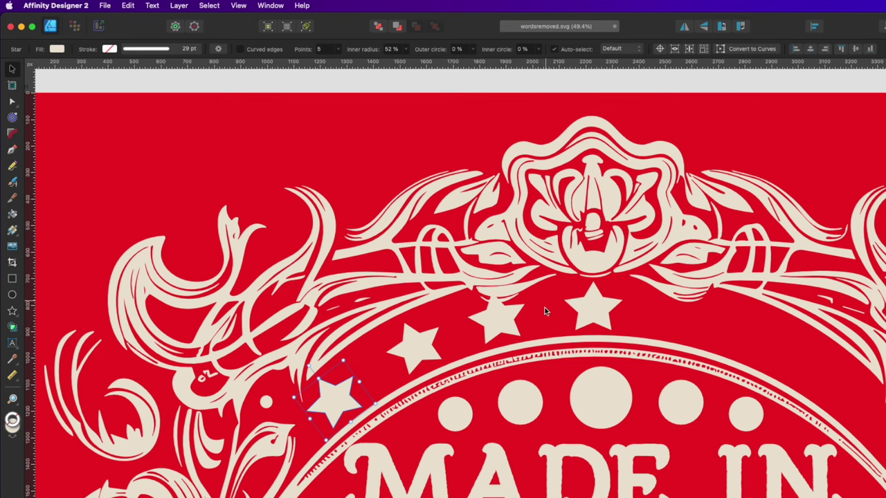
left_click(419, 342)
left_click_drag(418, 341, 422, 348)
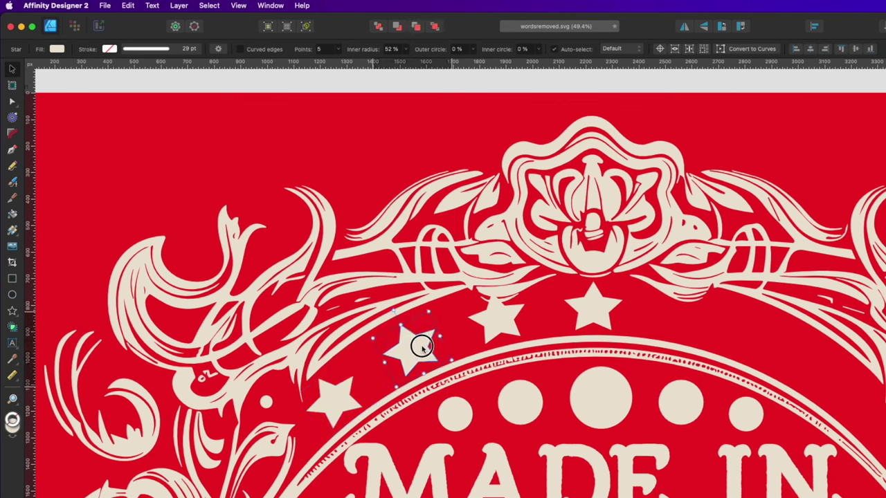
left_click(578, 365)
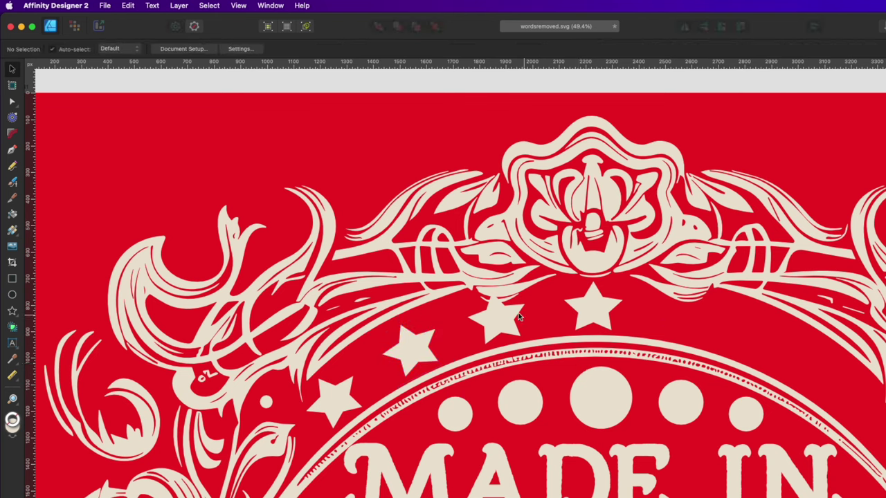
Step: Duplicate the center and left-hand stars, flip the copies horizontally, and mirror them onto the right side with the center stars aligned
left_click(595, 313)
left_click(488, 318, "shift")
left_click(410, 348, "shift")
left_click(336, 400, "shift")
left_click_drag(420, 356, 672, 357)
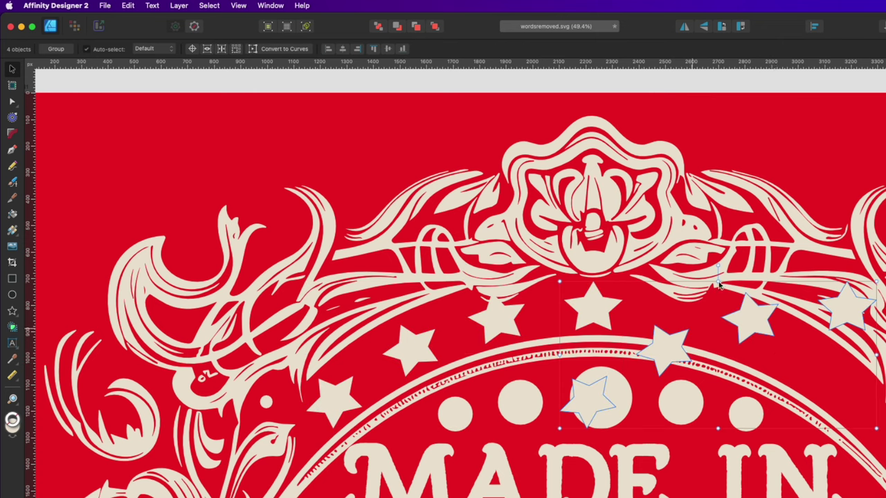
left_click(683, 27)
left_click_drag(692, 316, 694, 320)
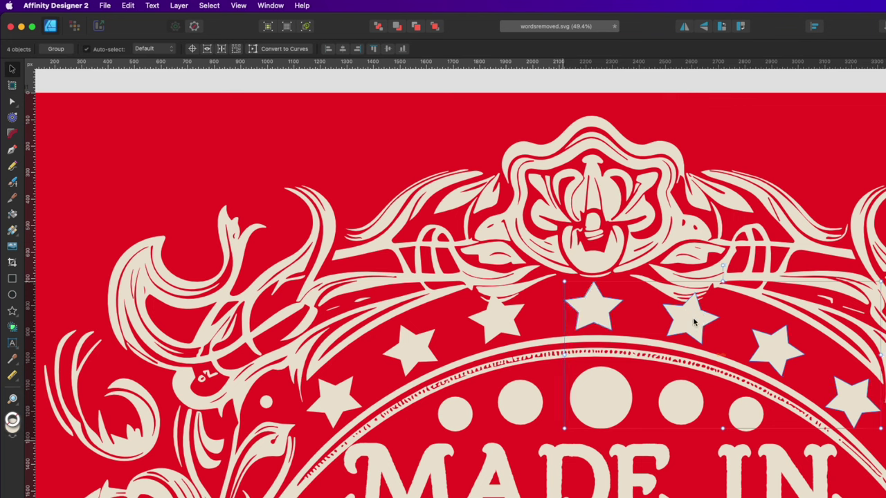
left_click(606, 315)
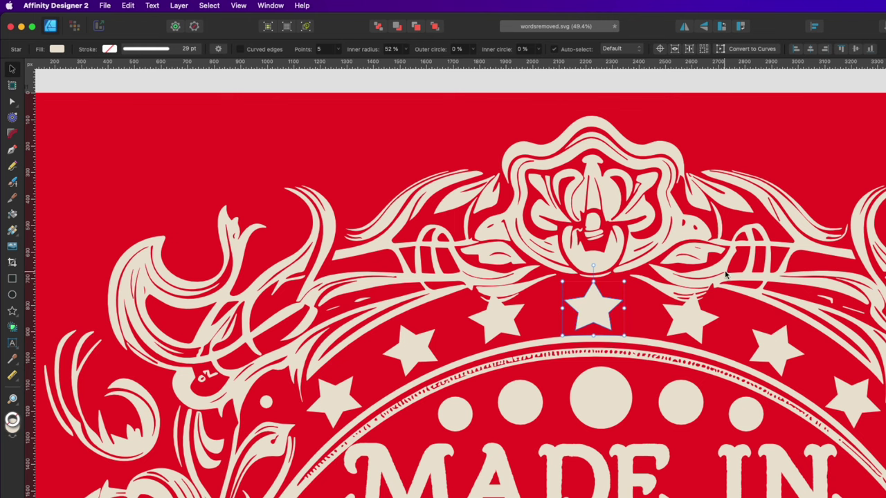
left_click(791, 159)
Step: Copy the rightmost arch star to the right of "ORIGINAL PARTS", rotate it to fit, and place a matching star on the left
scroll(791, 258, "down", 5)
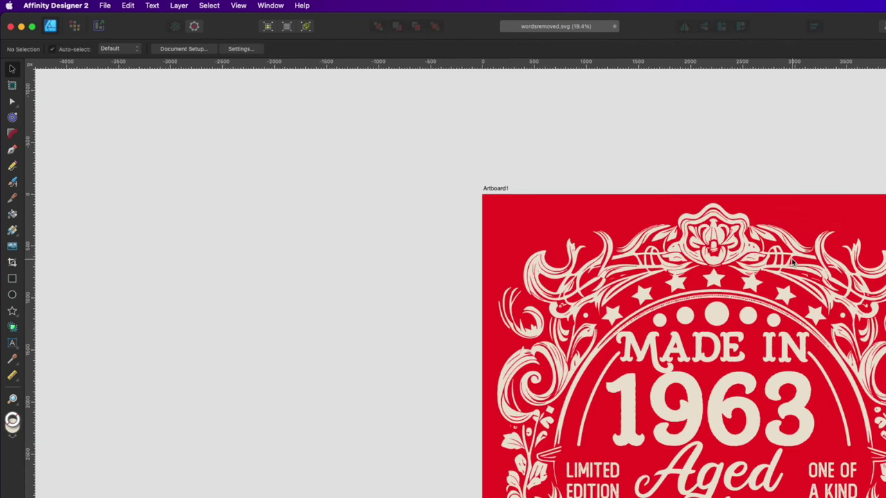
scroll(810, 376, "up", 2)
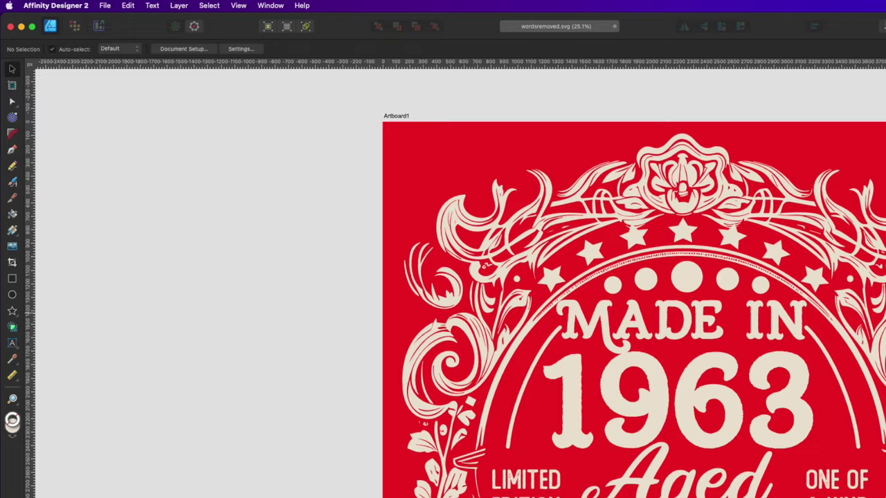
scroll(623, 277, "down", 3)
left_click(815, 277)
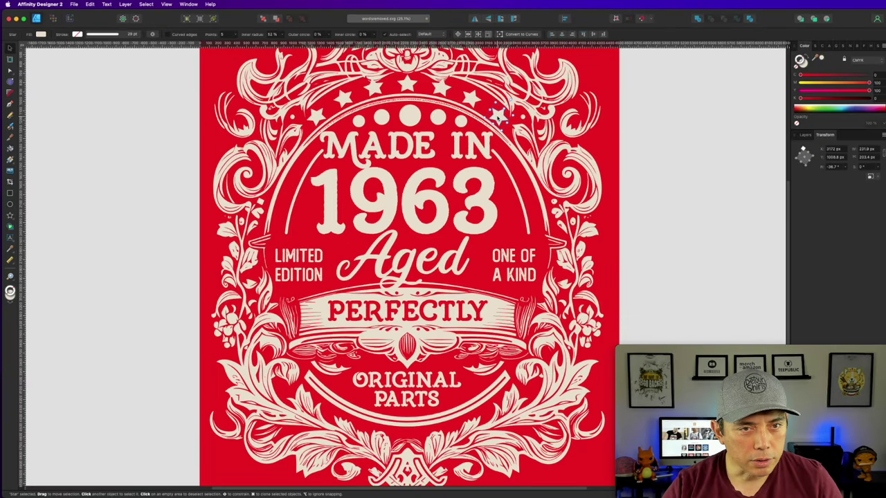
left_click_drag(497, 116, 472, 385)
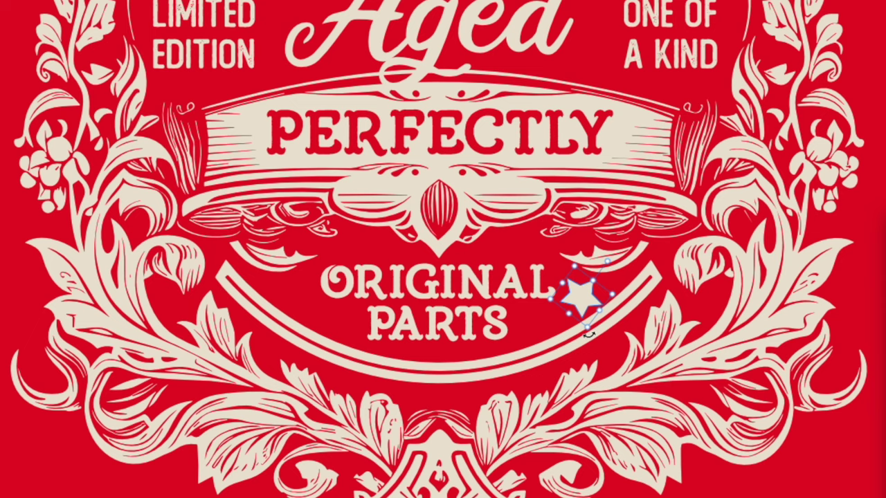
left_click_drag(589, 334, 301, 348)
left_click_drag(297, 291, 299, 299)
key("Escape")
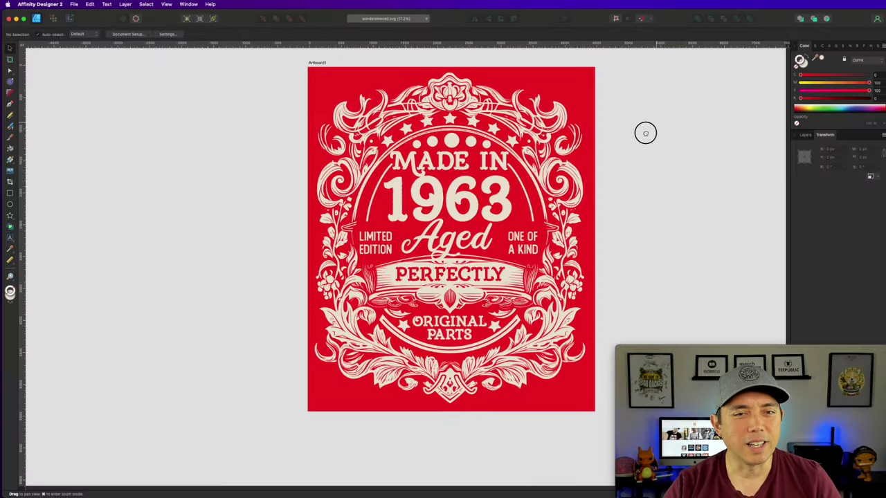
Step: Change the artboard background from red to near-black by raising its fill's K value to 100, leaving the artboard without a stroke
left_click_drag(643, 132, 607, 138)
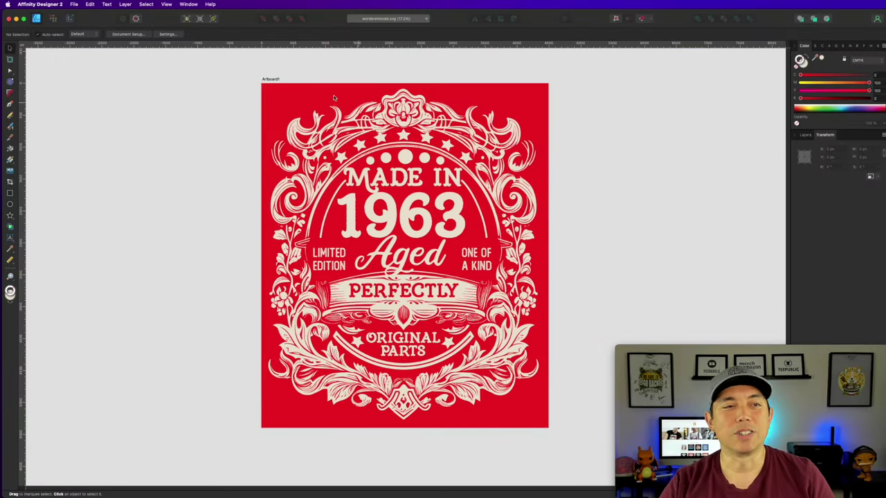
key("super+a")
left_click_drag(803, 99, 869, 99)
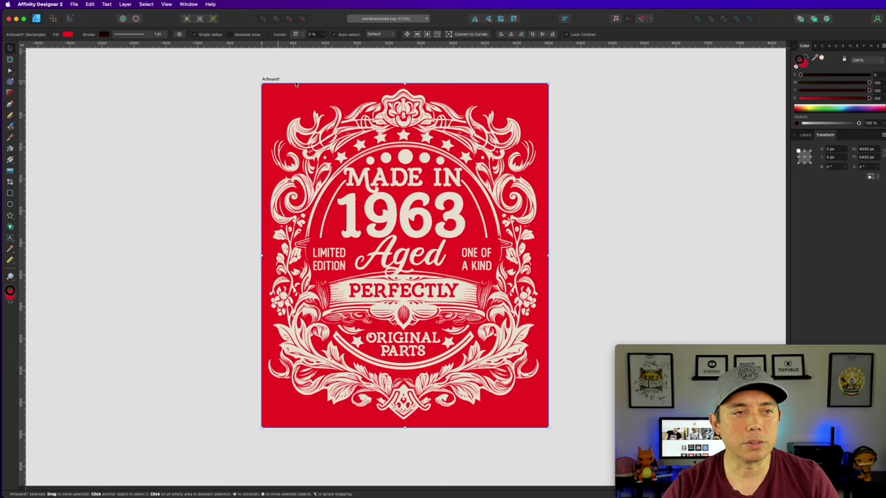
left_click(800, 61)
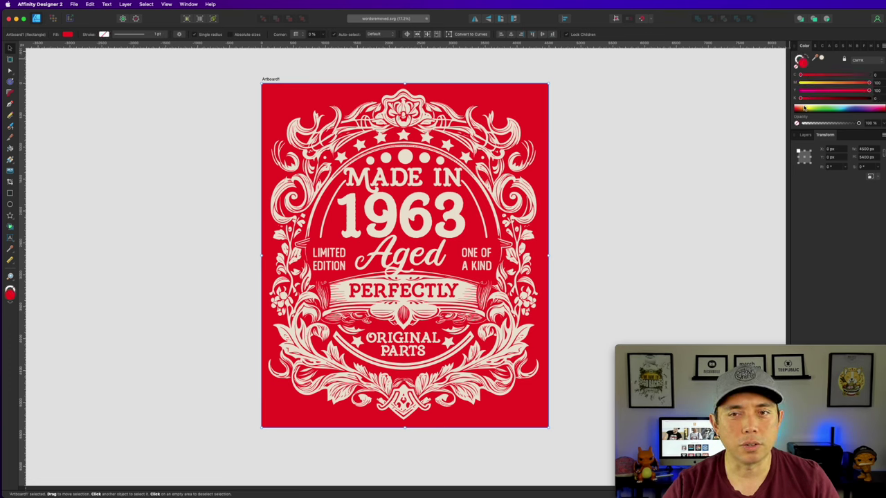
left_click_drag(800, 98, 869, 98)
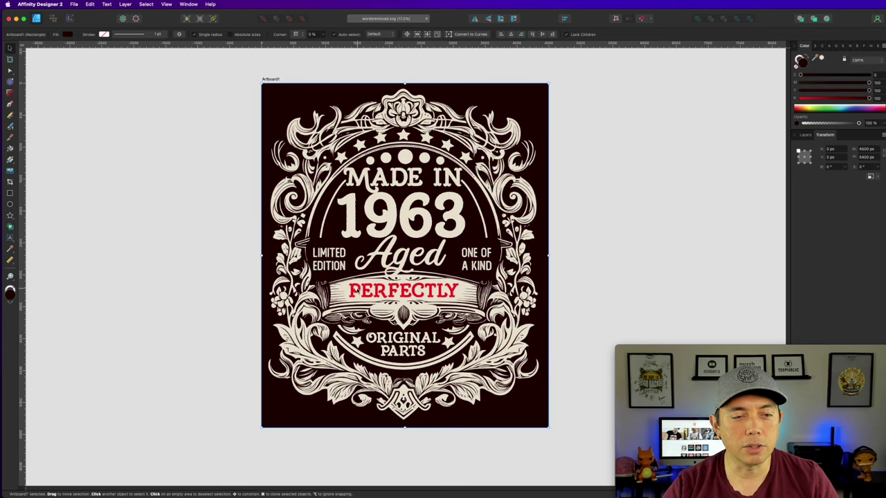
Step: Group the "PERFECTLY" text with the banner artwork behind it
left_click(404, 291)
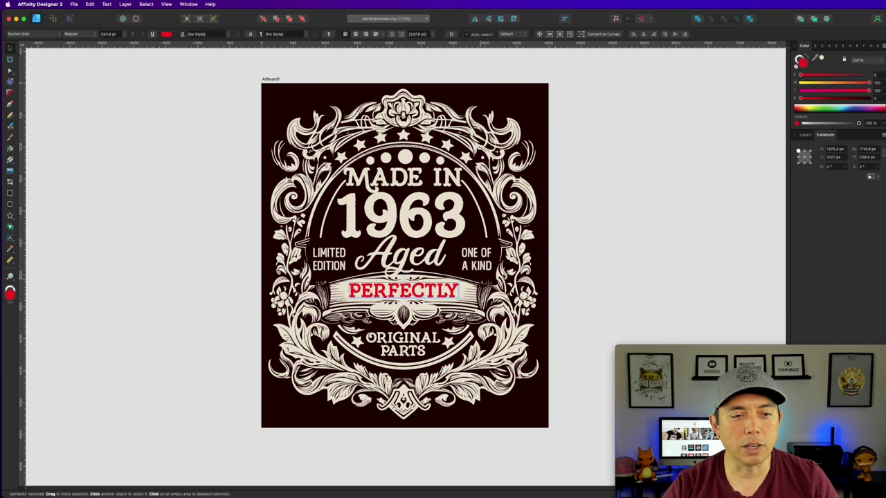
scroll(428, 241, "up", 5)
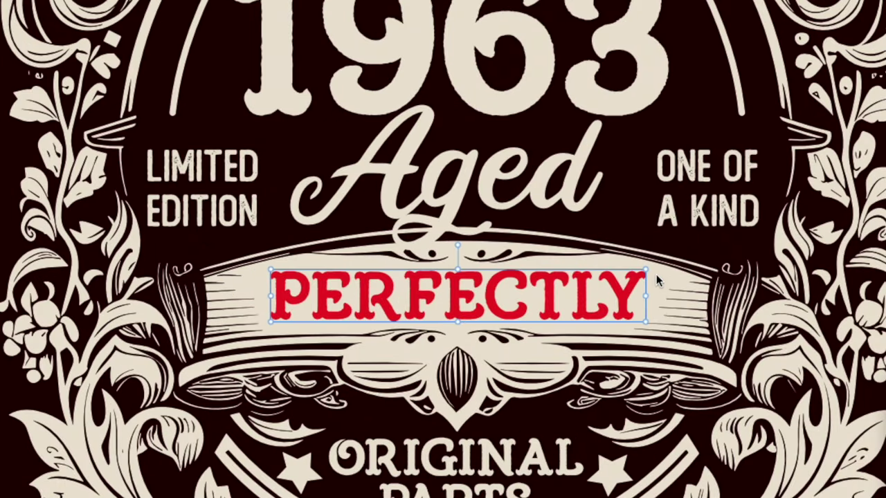
left_click(656, 274)
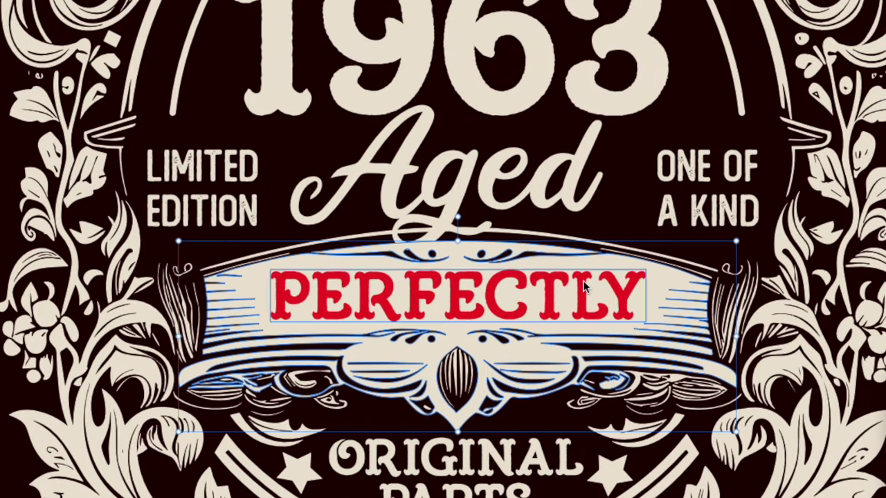
key("super+g")
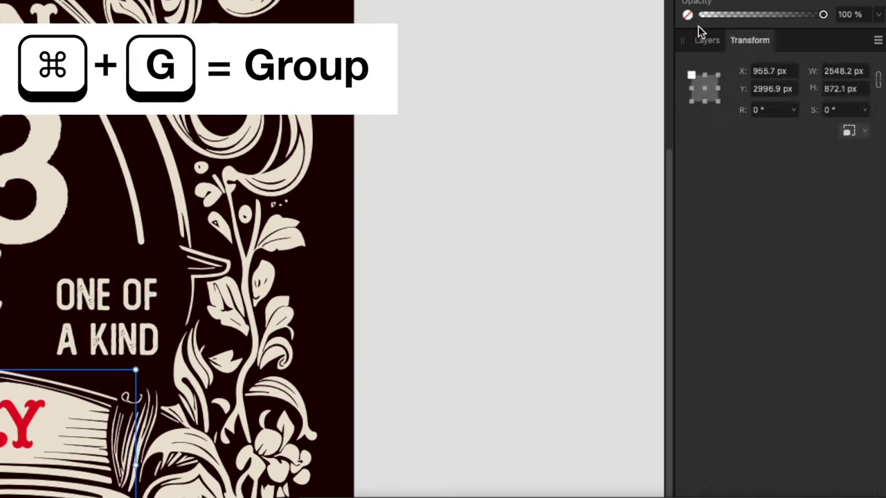
Step: Expand the new banner group in the layer stack and set the "perfectly" text's blend mode to Erase
left_click(708, 40)
scroll(759, 255, "down", 5)
scroll(762, 254, "down", 10)
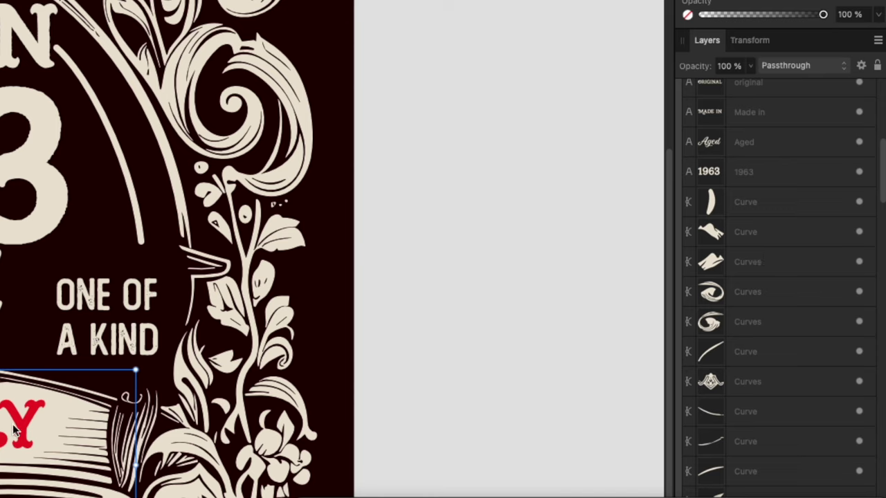
scroll(754, 302, "down", 15)
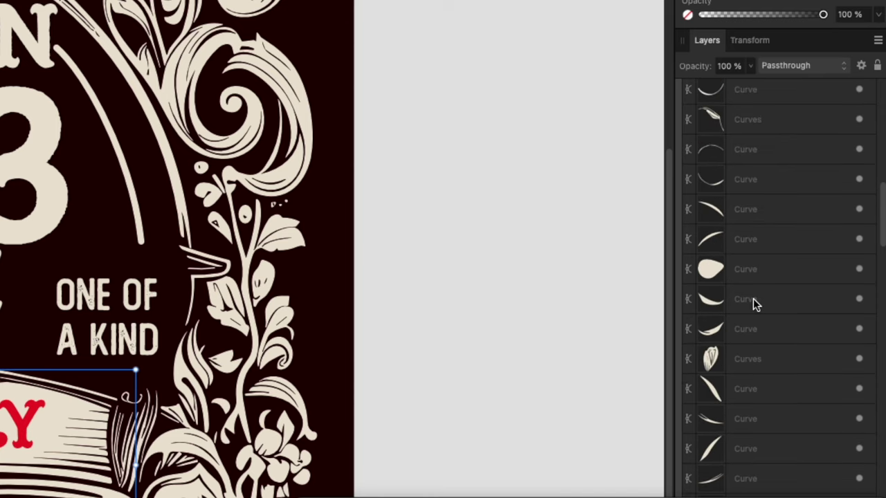
scroll(754, 304, "down", 15)
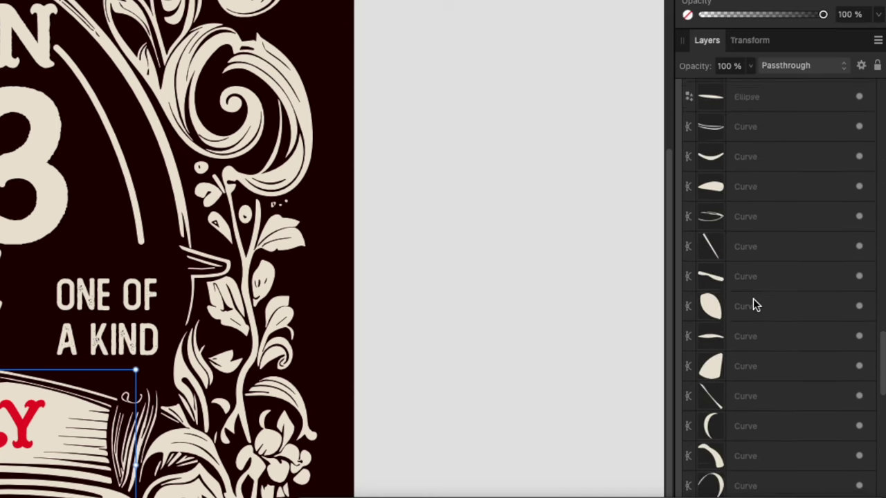
scroll(754, 305, "up", 10)
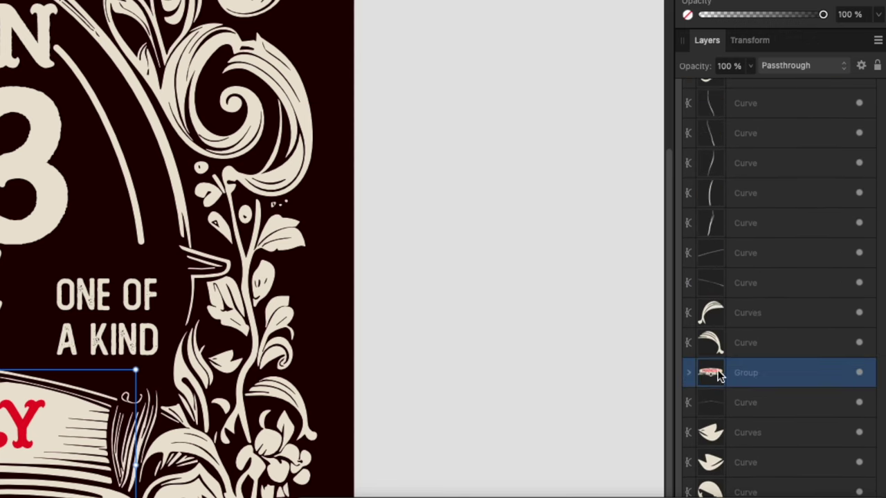
left_click(689, 372)
scroll(741, 354, "down", 2)
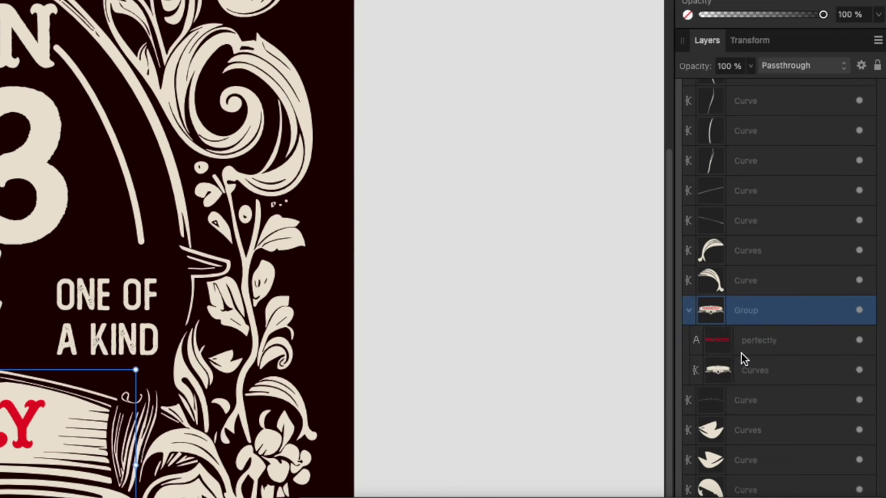
left_click(772, 344)
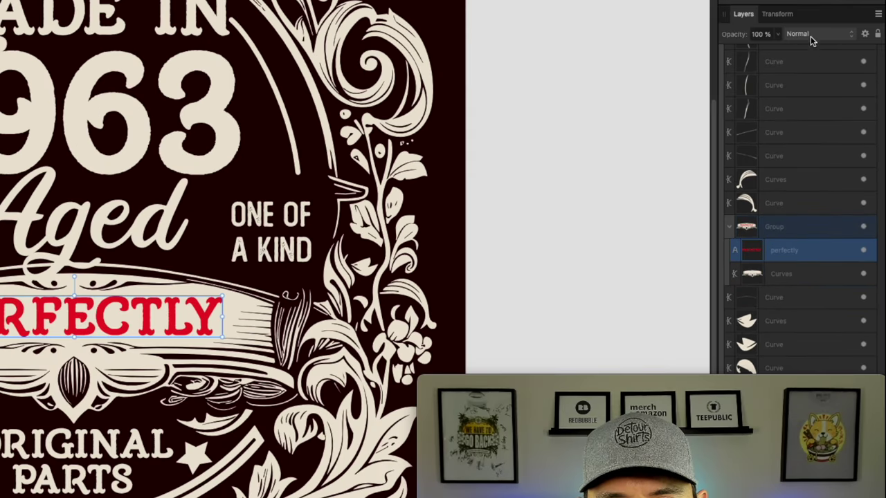
left_click(831, 38)
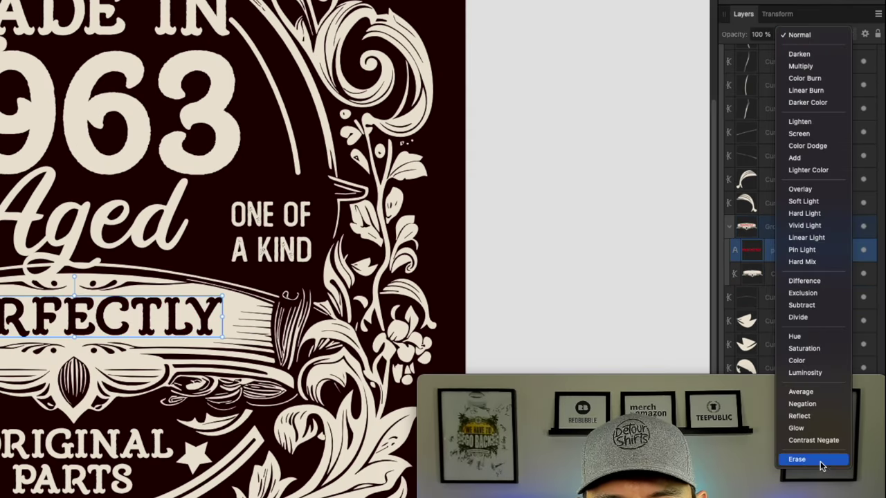
left_click(834, 457)
left_click(683, 225)
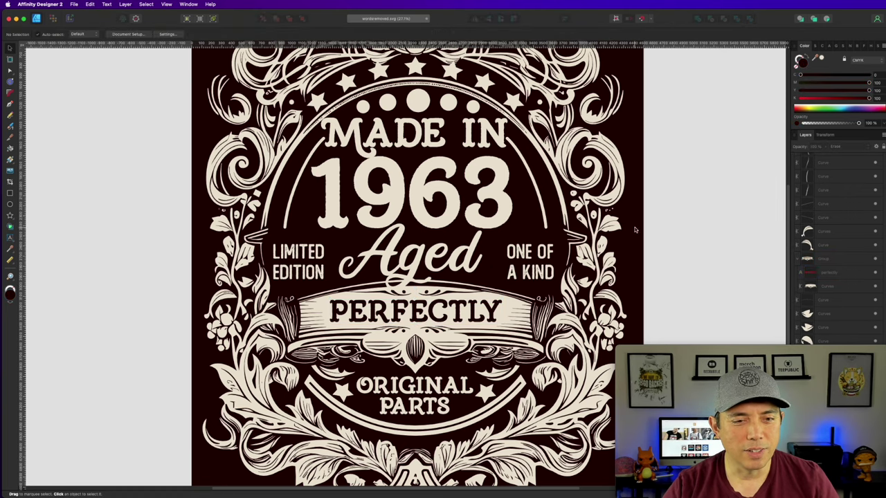
Step: Test the knocked-out lettering by trying a red artboard fill and a blue one with C 100, M 100, Y 0, K 0
scroll(653, 230, "down", 5)
scroll(653, 229, "up", 2)
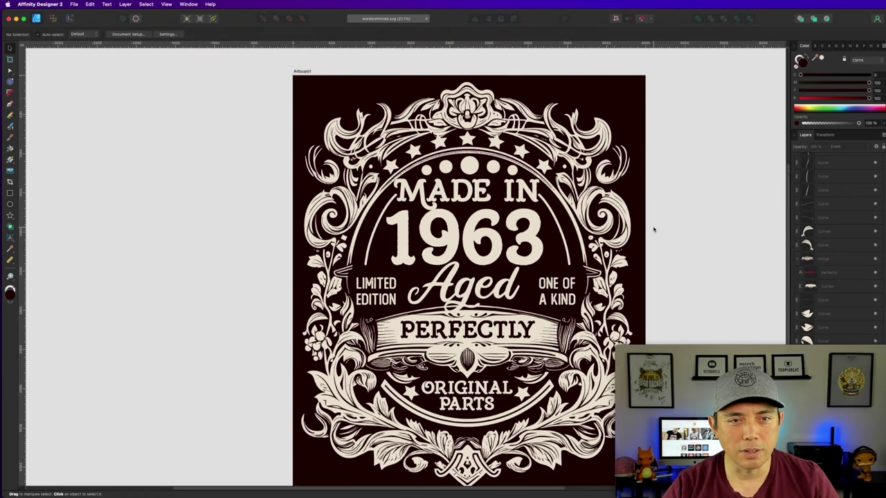
scroll(653, 230, "down", 2)
left_click(827, 160)
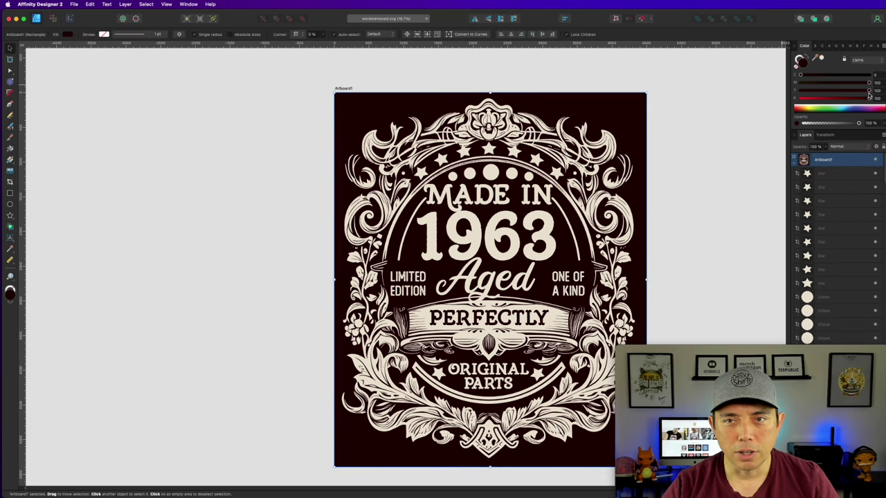
left_click_drag(868, 98, 754, 97)
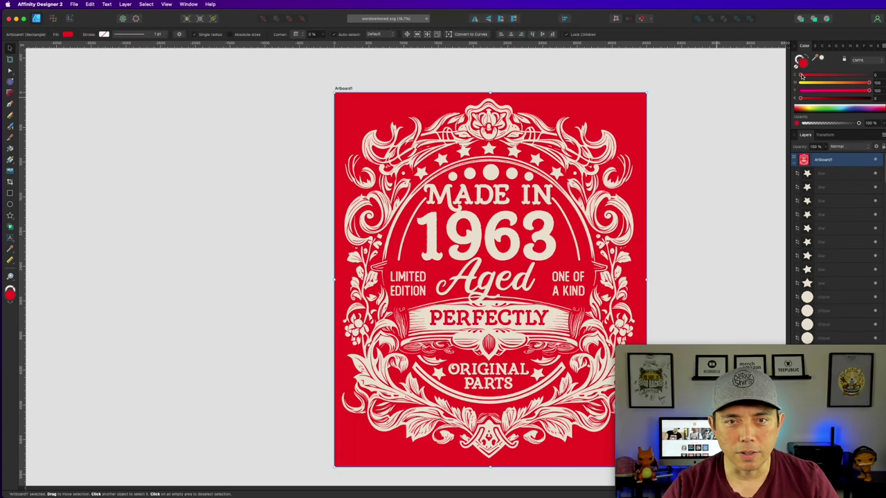
key("super+z")
left_click_drag(868, 90, 684, 88)
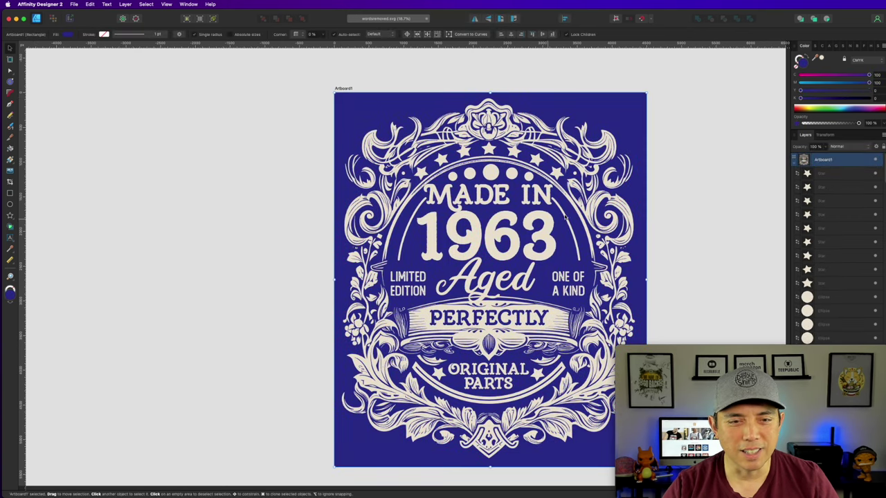
left_click(726, 199)
left_click_drag(698, 173, 545, 171)
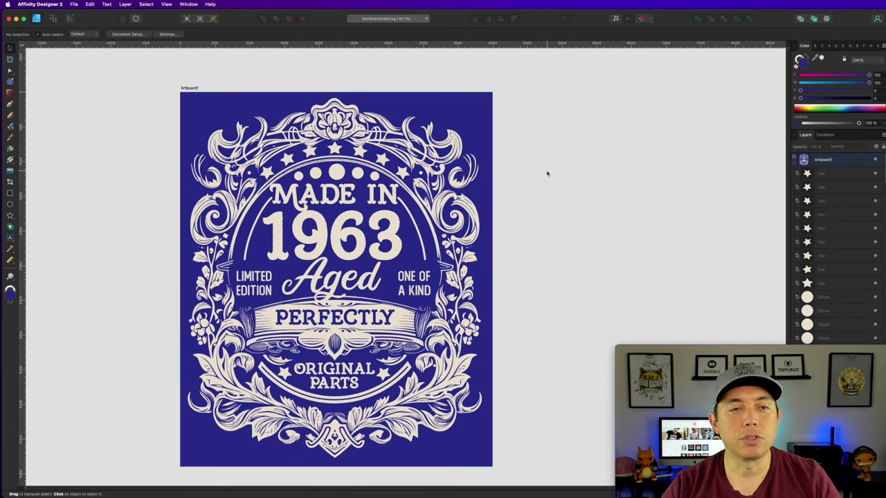
Step: Remove the artboard's fill to make the design's background transparent
left_click(188, 89)
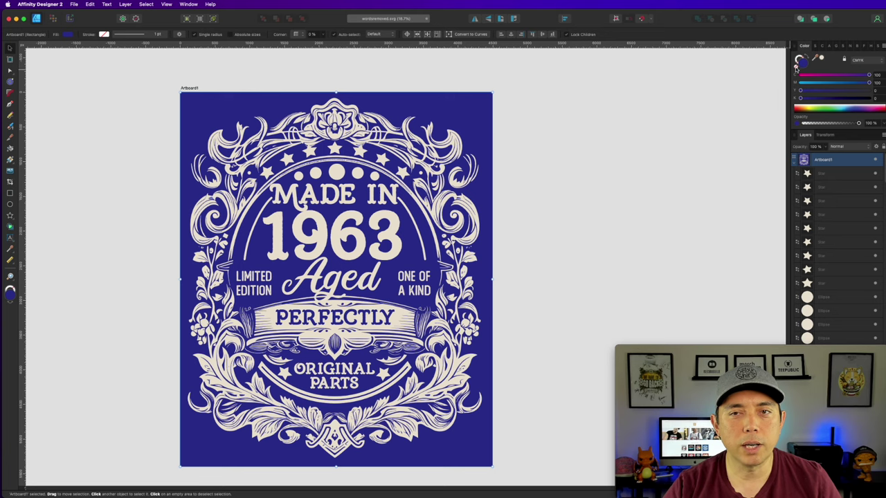
left_click(796, 66)
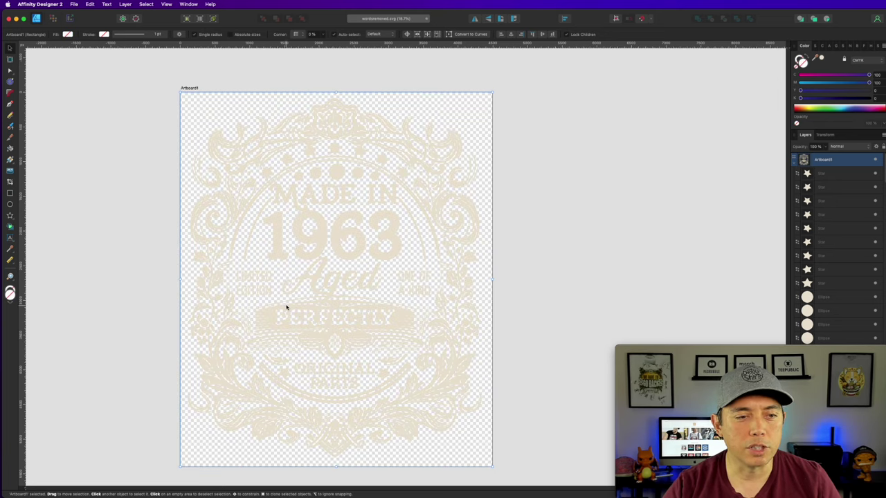
Step: Open the export settings for the selected artboard as a 4500 × 5400 px PNG
left_click(188, 87)
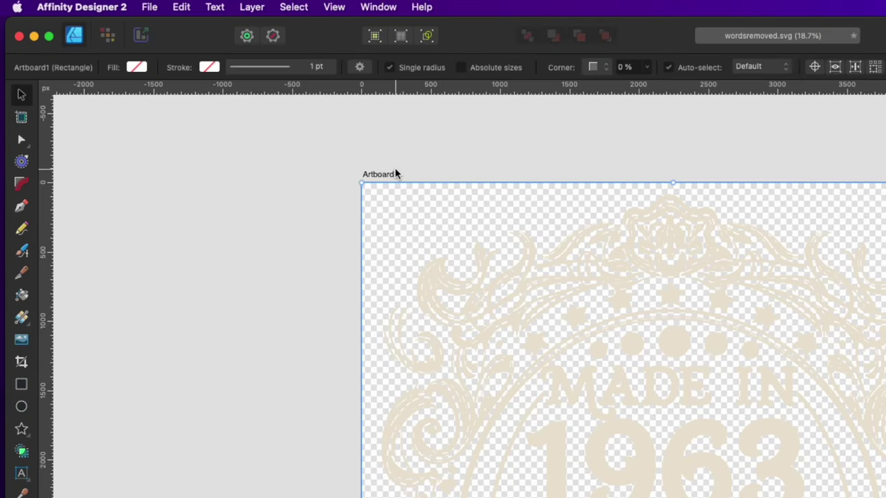
left_click(150, 7)
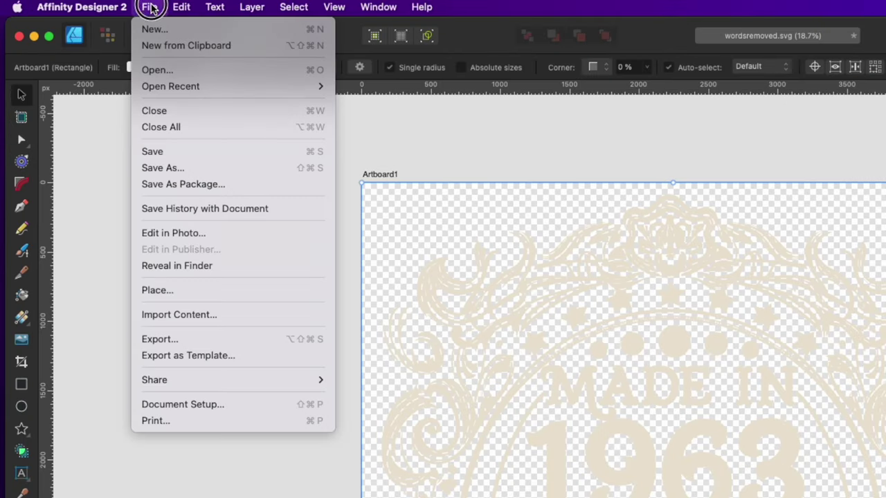
left_click(154, 340)
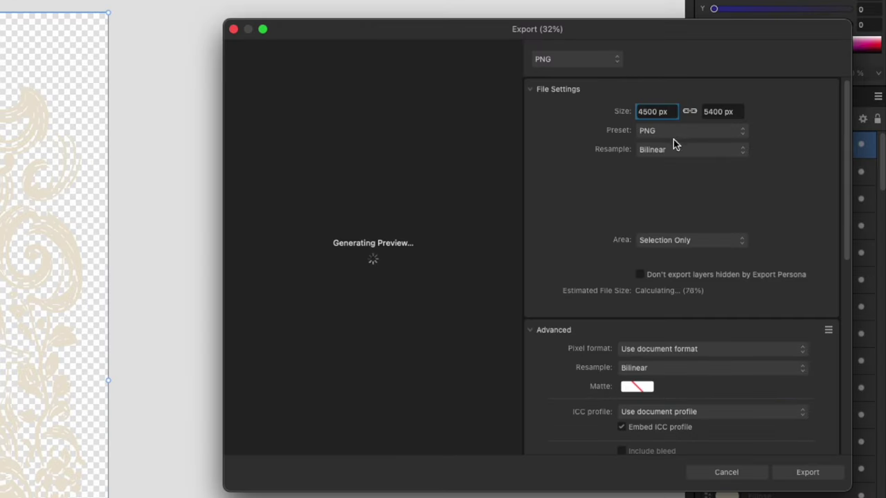